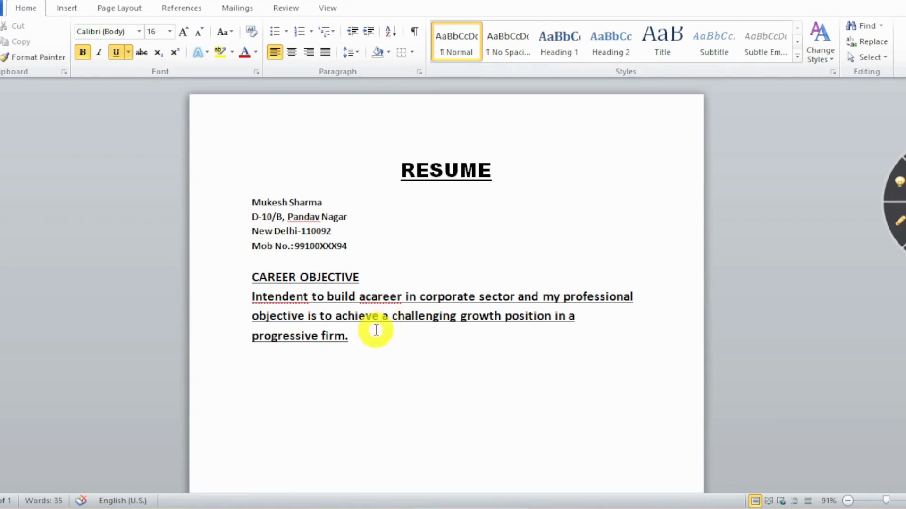
Place the cursor between the run-together words 'a' and 'career' in the objective paragraph.
click(365, 297)
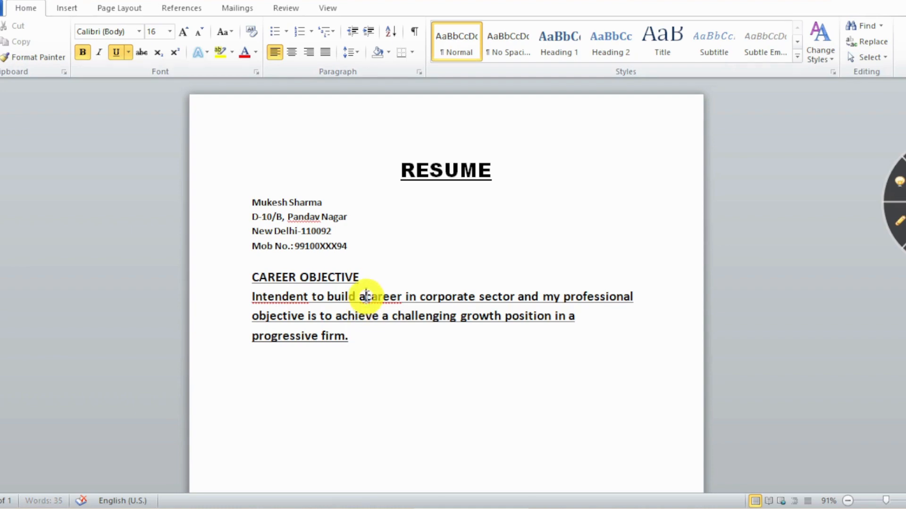
Correct 'Intendent' to 'Intendant', make the objective 12 pt without underline, and add a blank line under its heading.
right_click(282, 298)
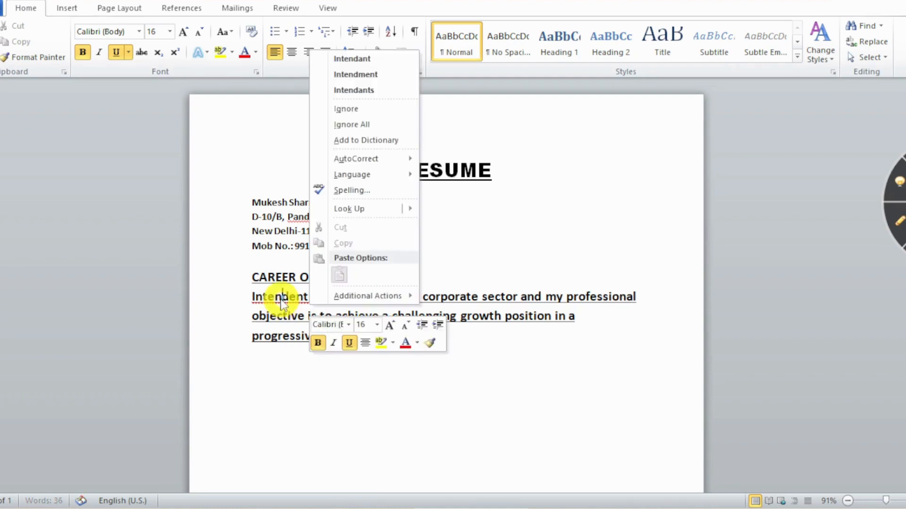
click(364, 56)
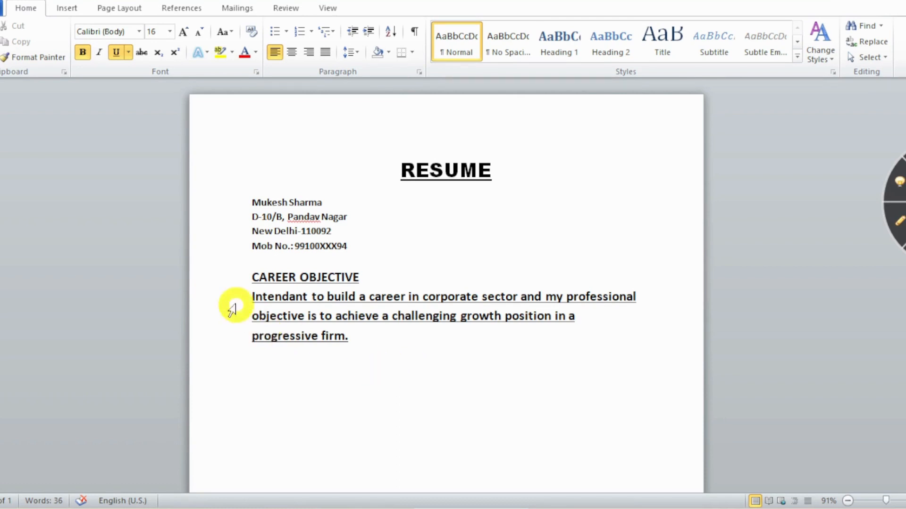
click(250, 297)
drag(250, 296, 354, 338)
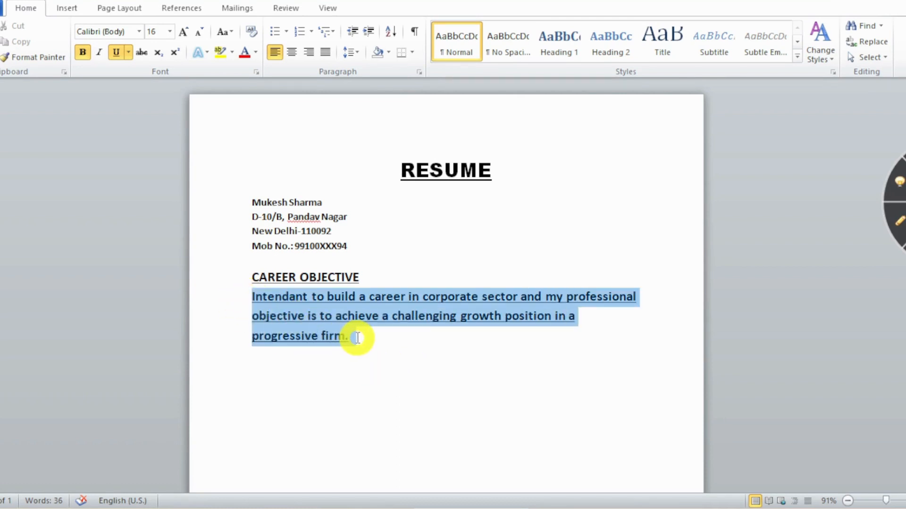
click(116, 53)
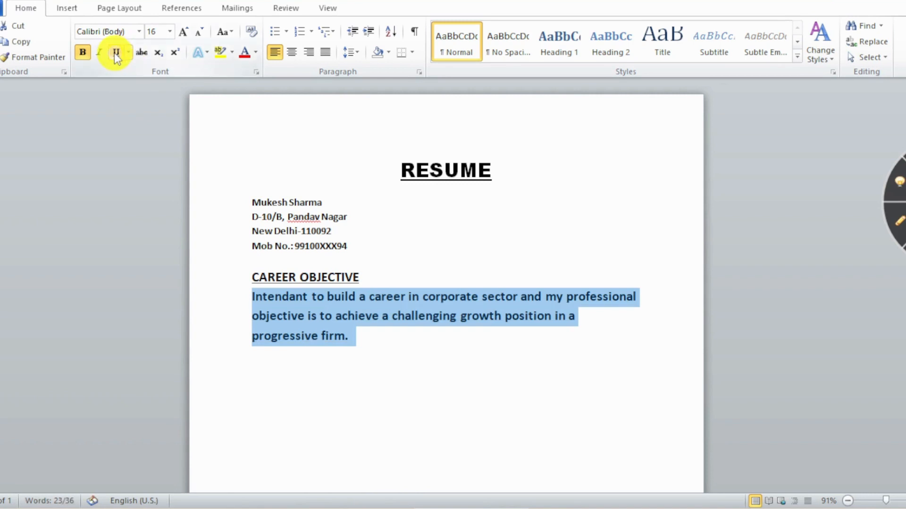
click(170, 32)
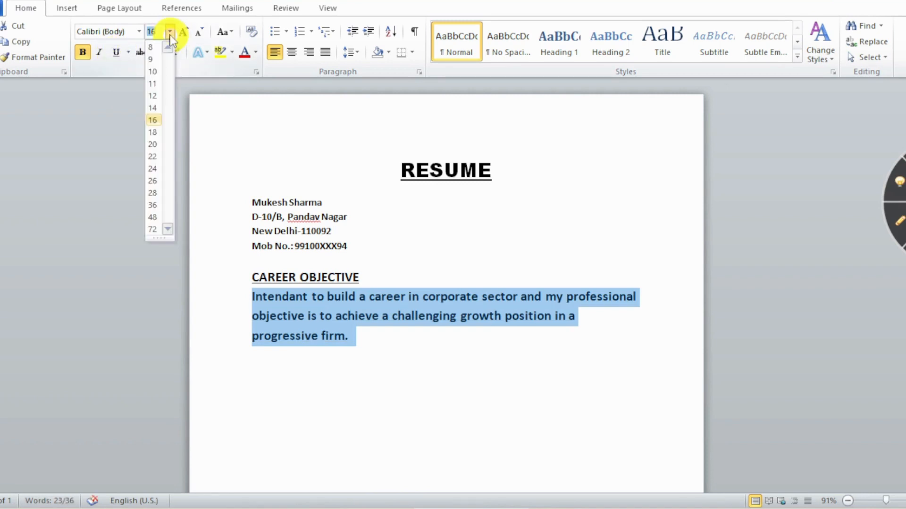
click(153, 96)
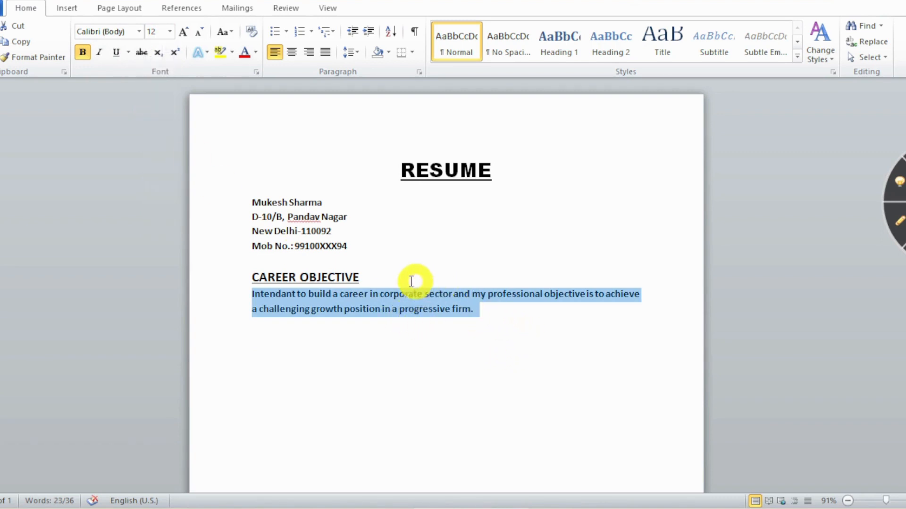
click(390, 276)
key(Return)
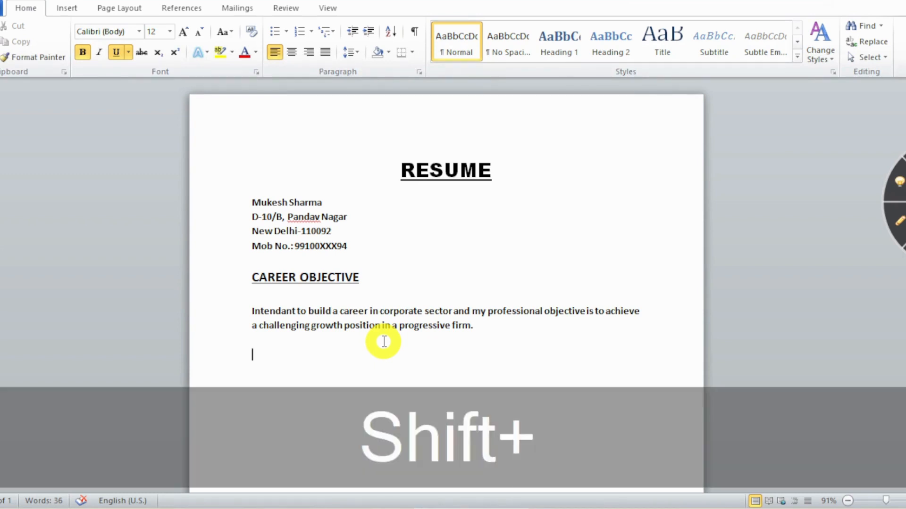
Type the EDUCATION heading below the objective paragraph.
text(EDY)
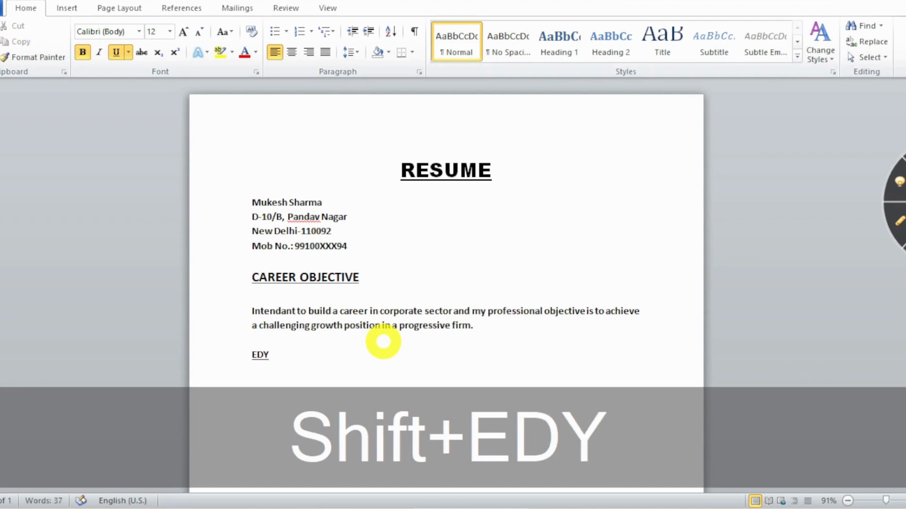
key(BackSpace)
text(UCATION)
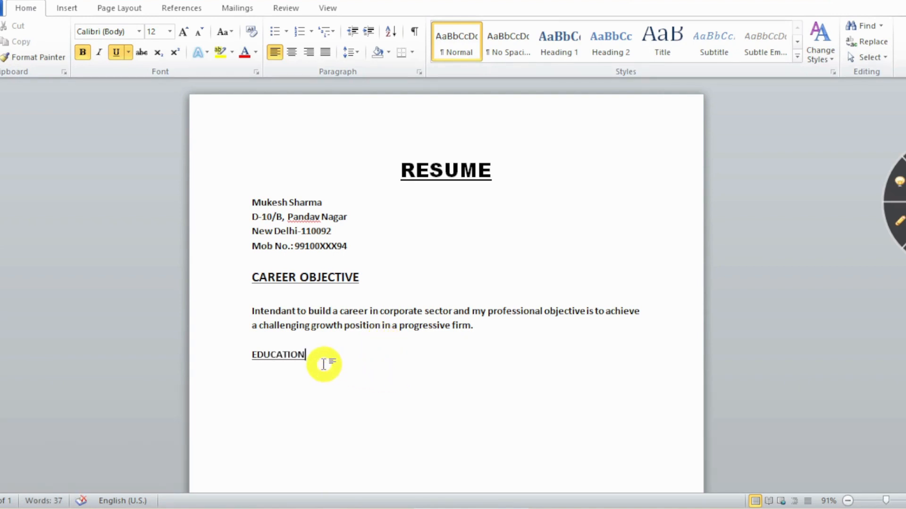
Set EDUCATION to 16 pt and start new lines beneath it.
click(288, 277)
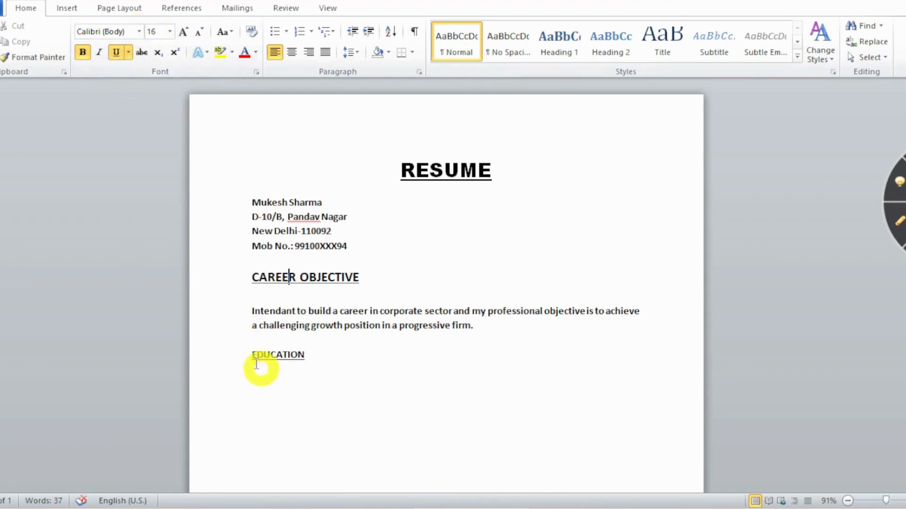
drag(252, 355, 310, 355)
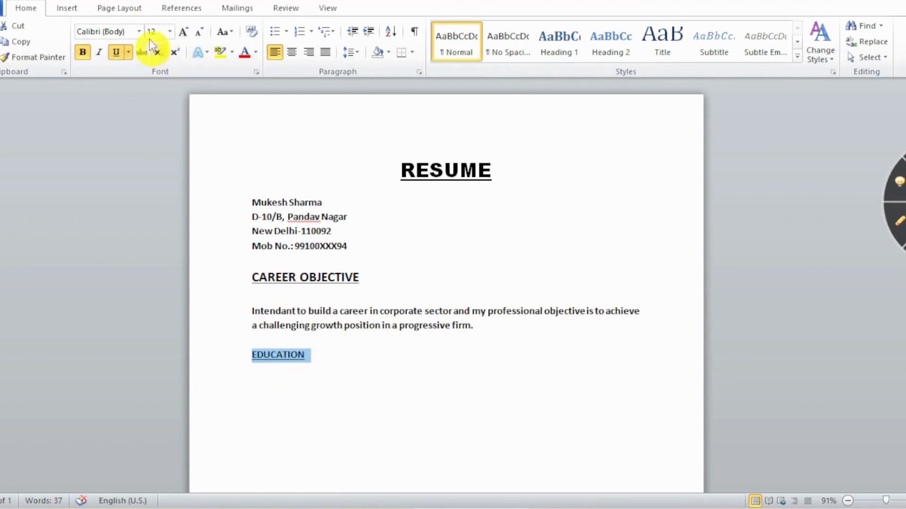
click(170, 31)
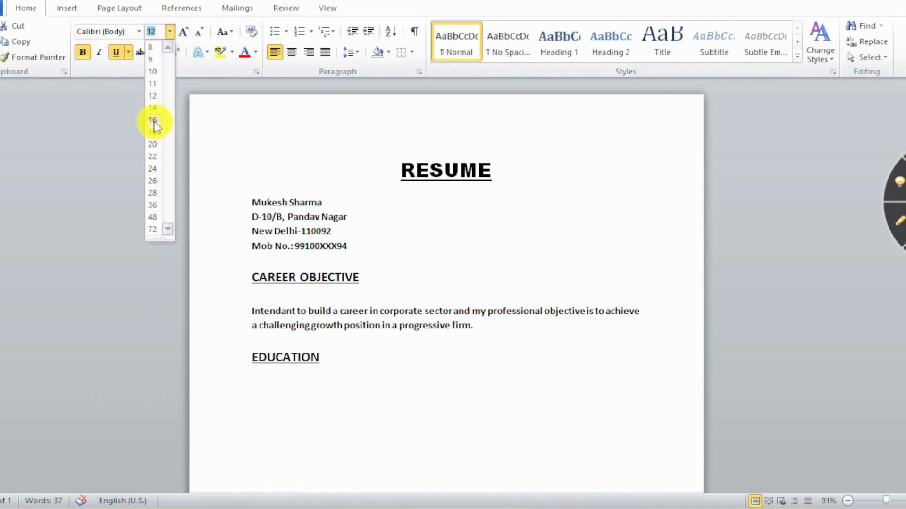
click(154, 122)
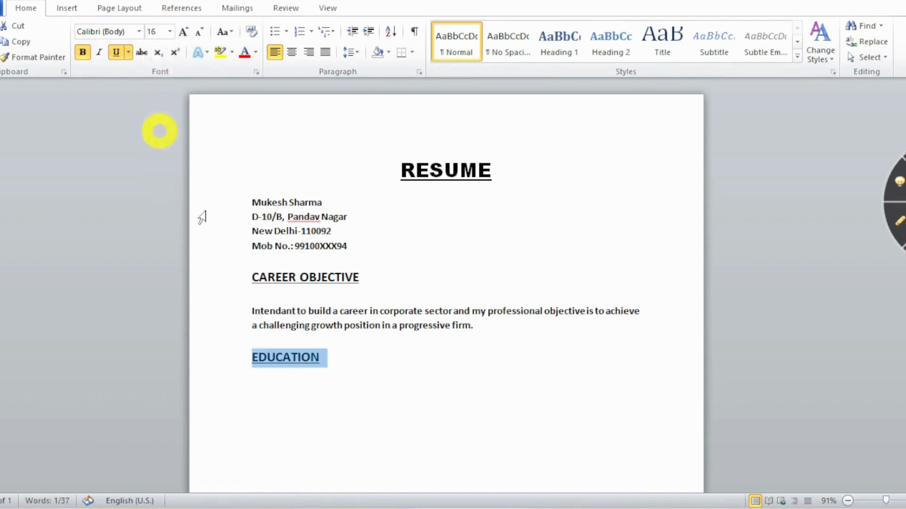
click(353, 366)
key(Return)
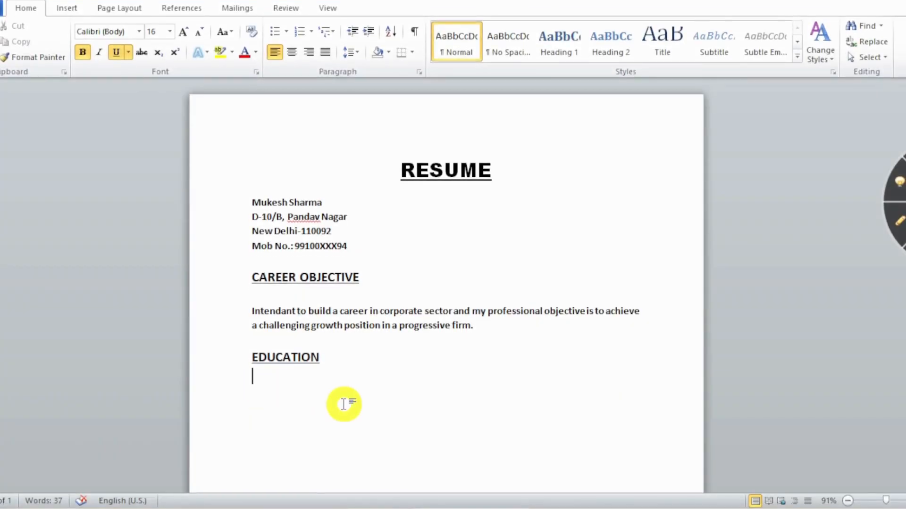
key(Return)
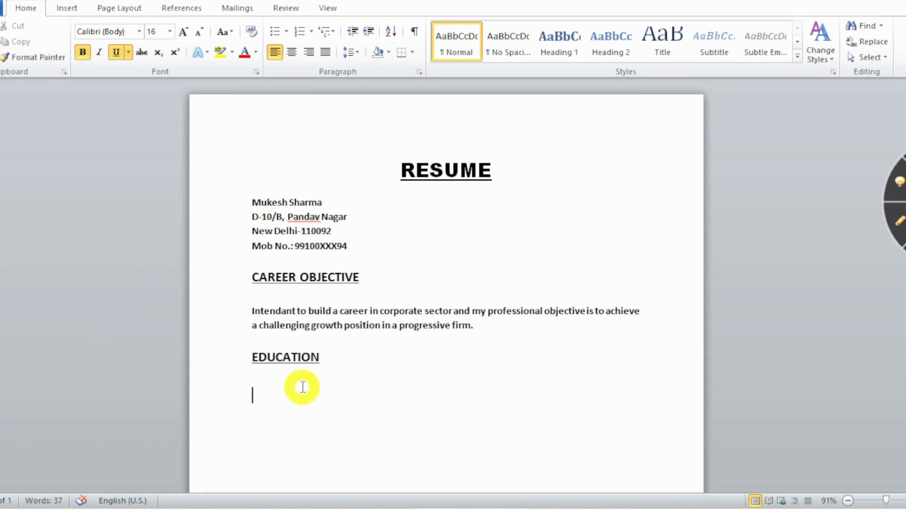
Try the arrowhead, round, plus and four-diamond bullets on the empty line.
click(287, 33)
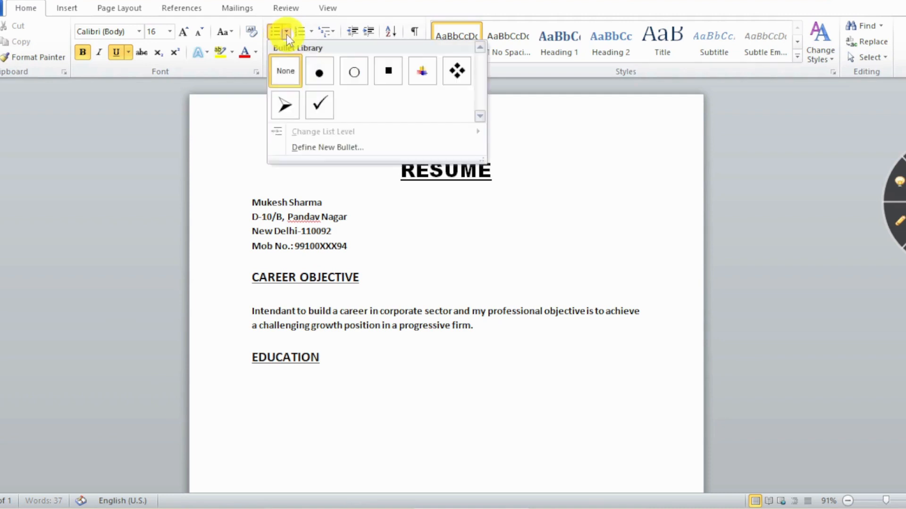
click(283, 108)
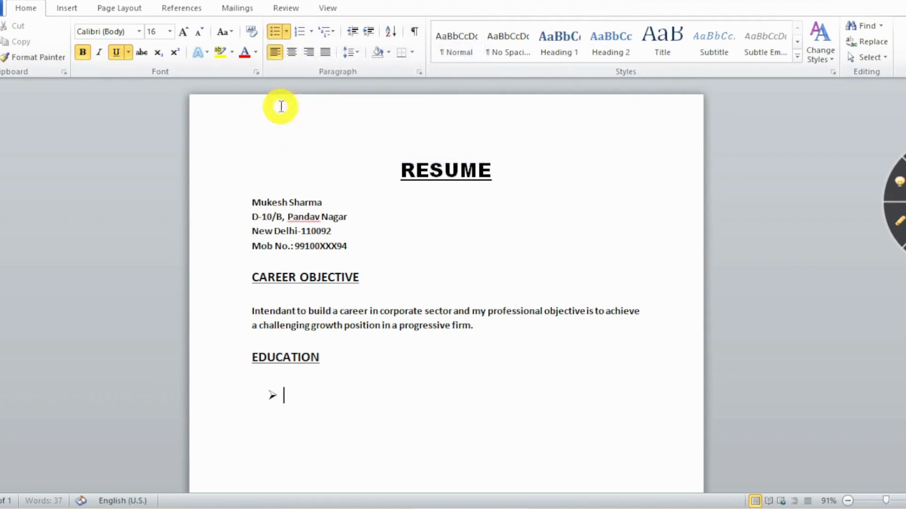
click(286, 32)
click(319, 119)
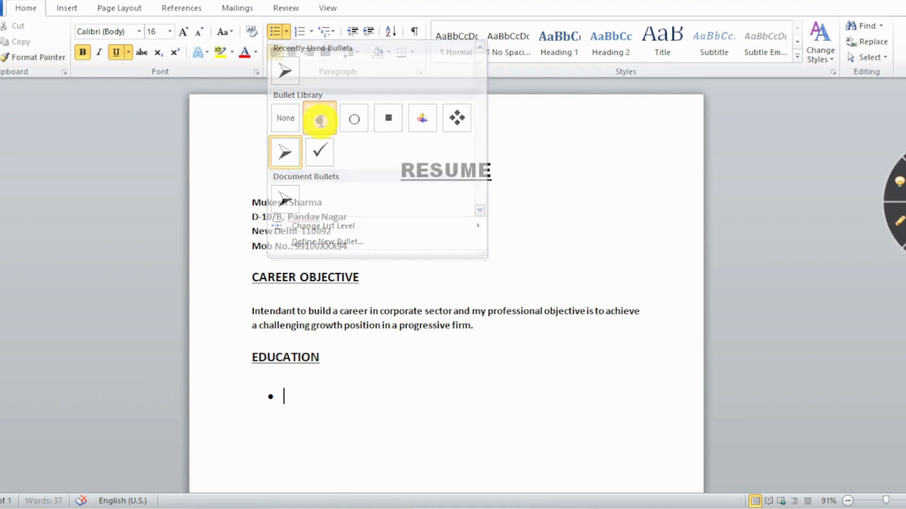
click(287, 37)
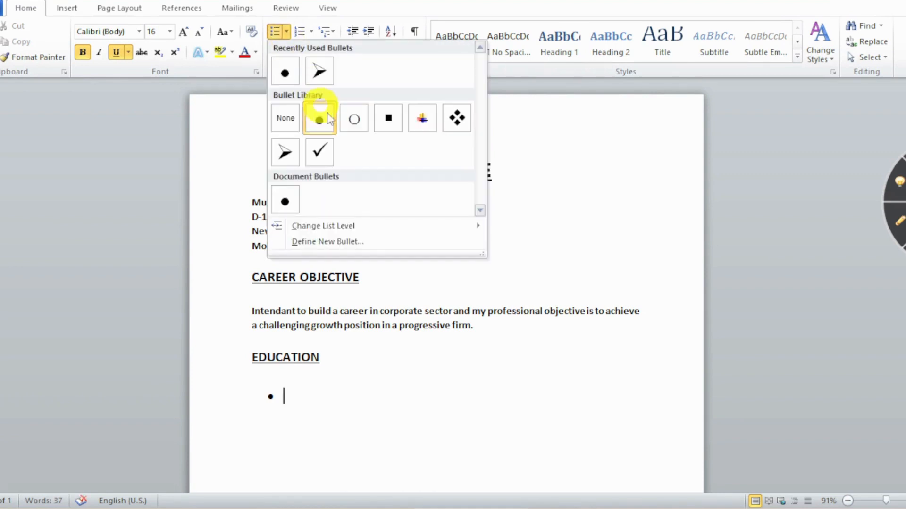
click(423, 119)
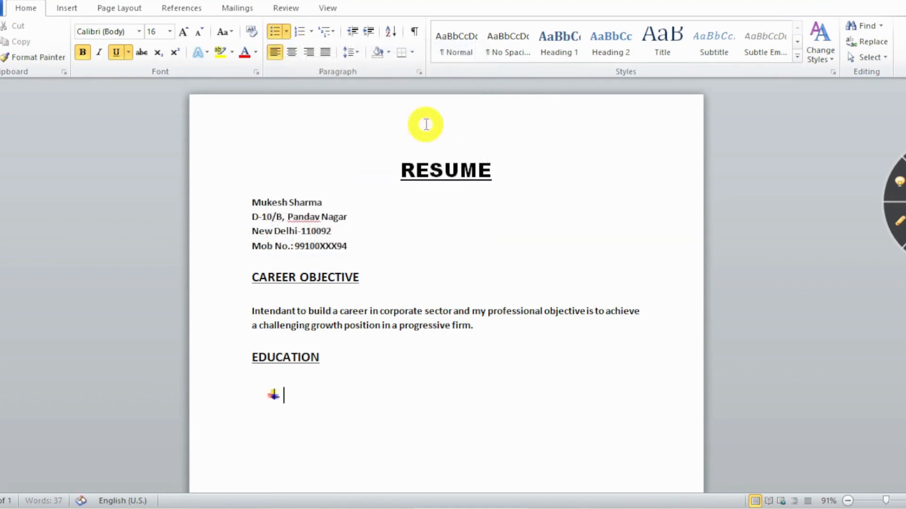
click(286, 32)
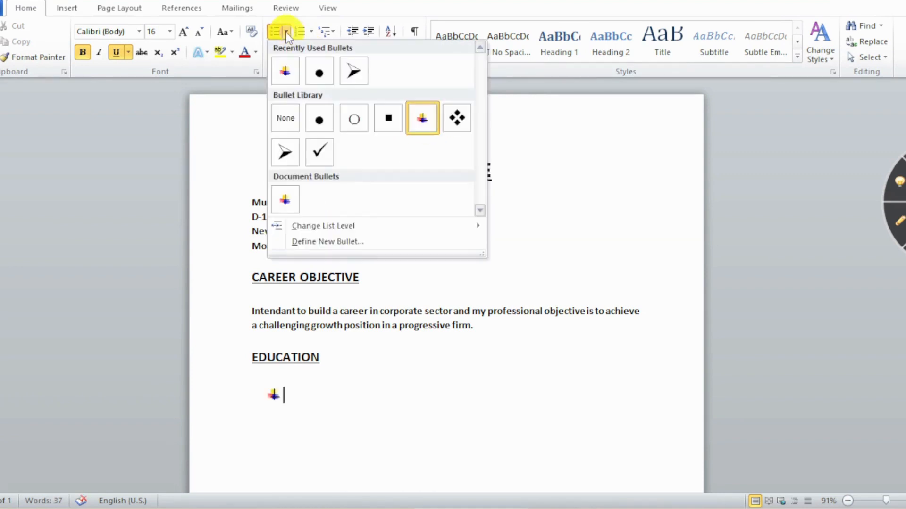
click(463, 120)
Try roman-numeral and 1. 2. 3. numbering, then settle on the arrowhead bullet.
click(311, 32)
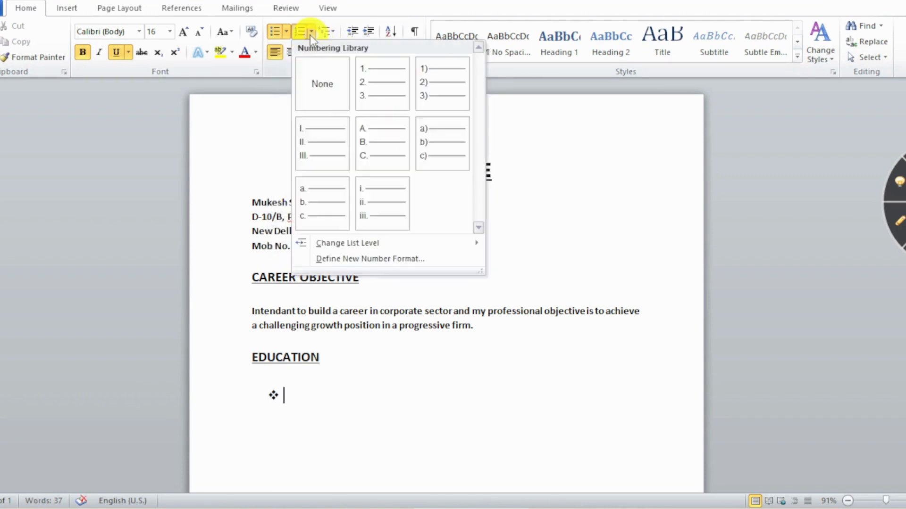
click(320, 137)
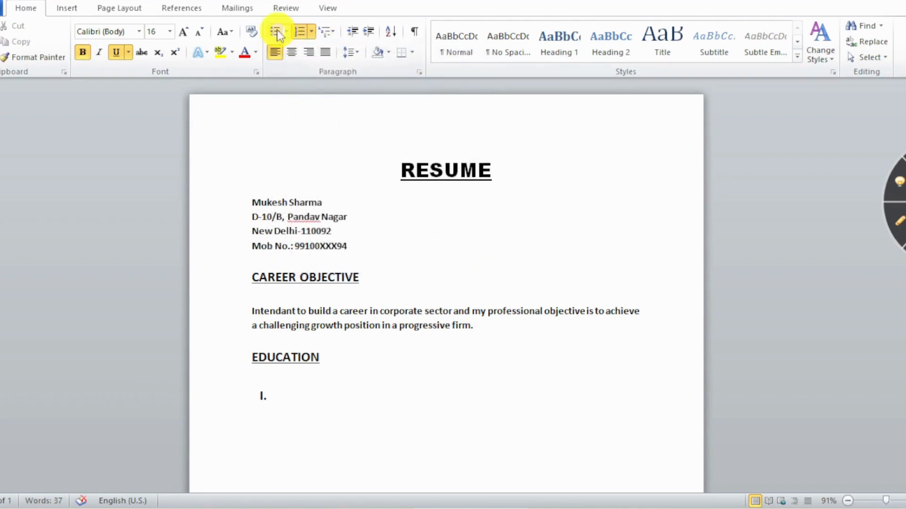
click(310, 32)
click(396, 152)
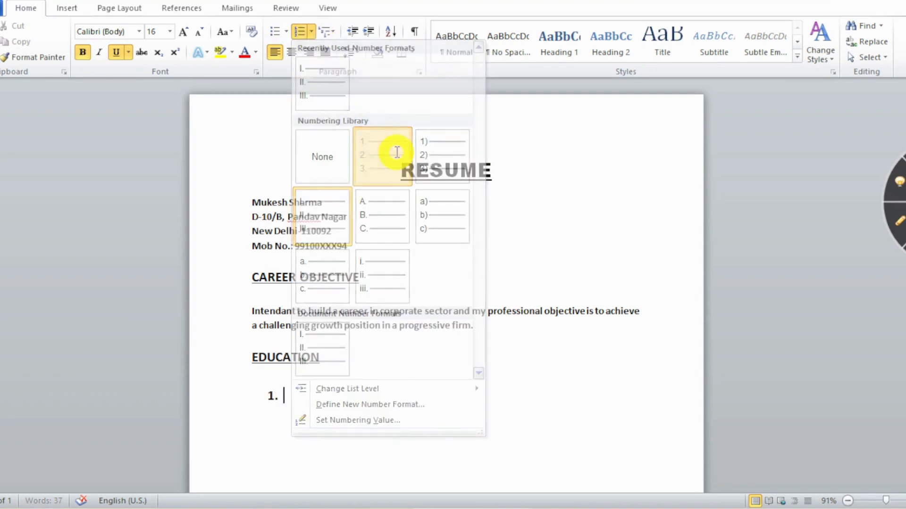
click(277, 31)
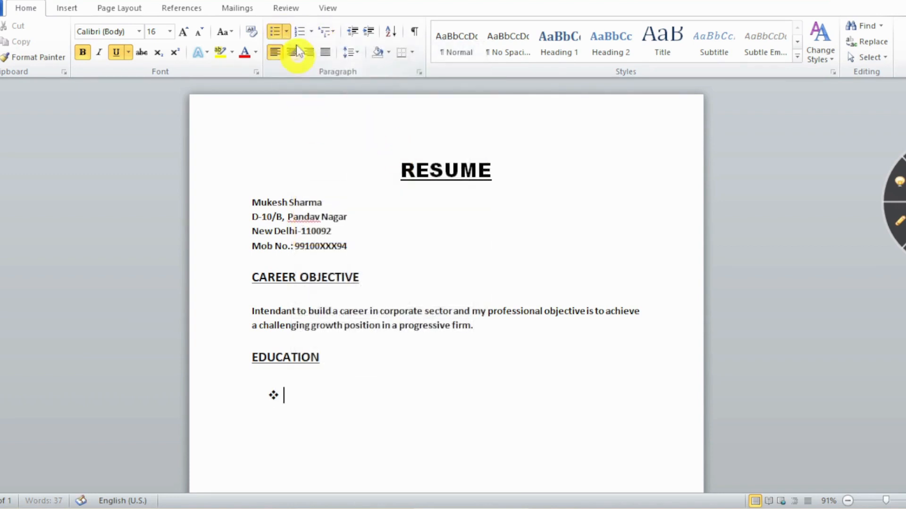
click(286, 31)
click(287, 151)
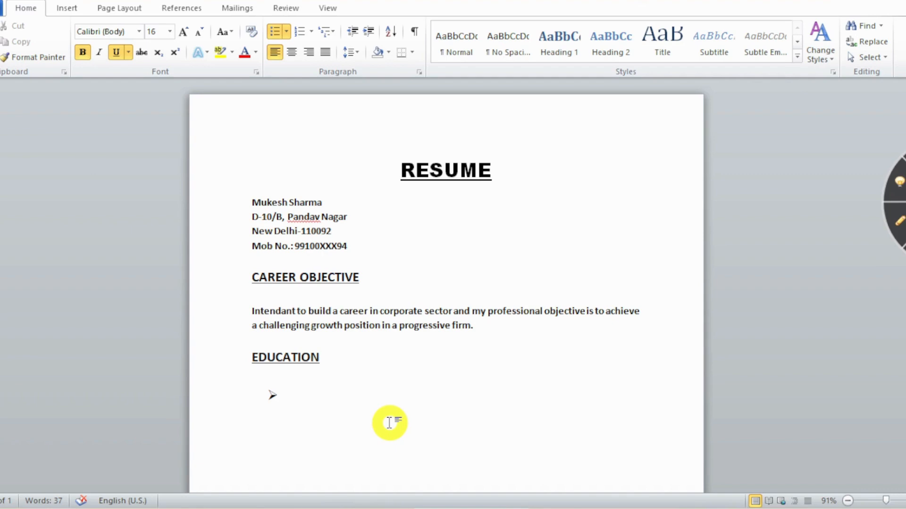
Type the Higher Secondary 2011, High School 2013 and B.E Computer Engineering (2013-2017) bullets.
text(Highr)
key(BackSpace)
text(e)
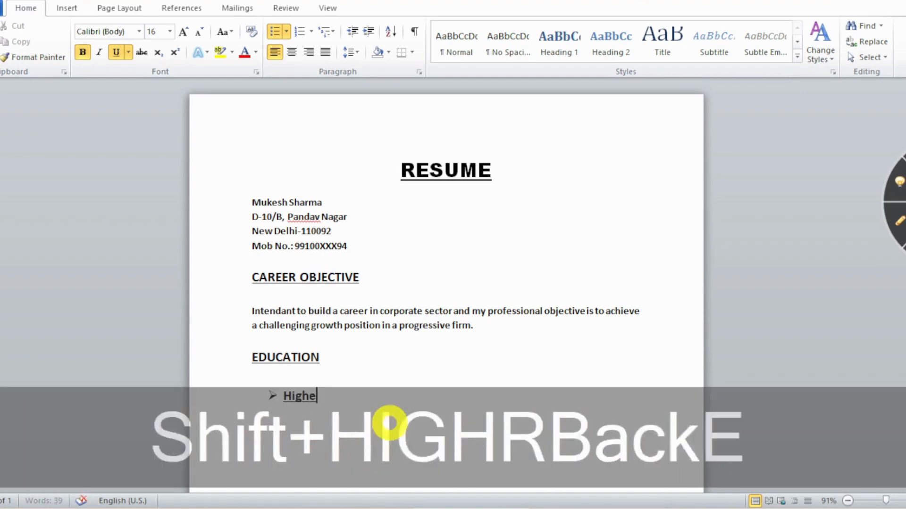
text(r)
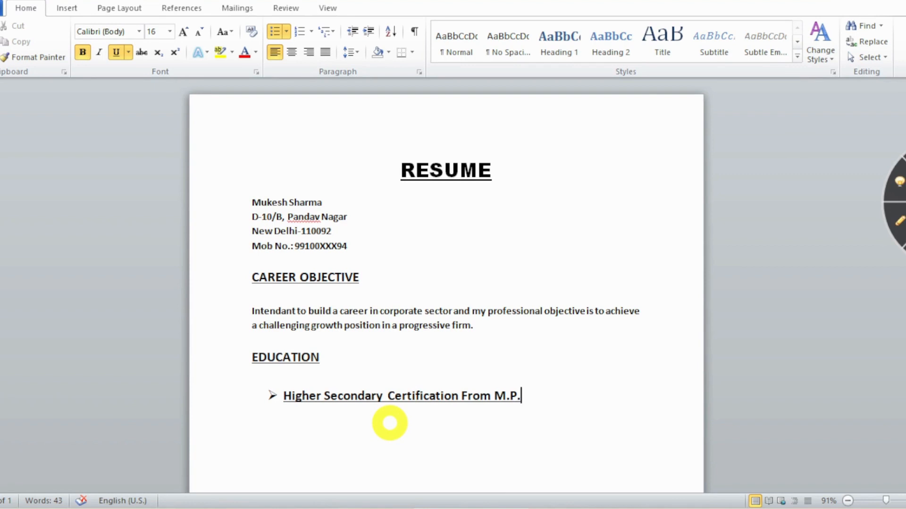
text(Board 2011)
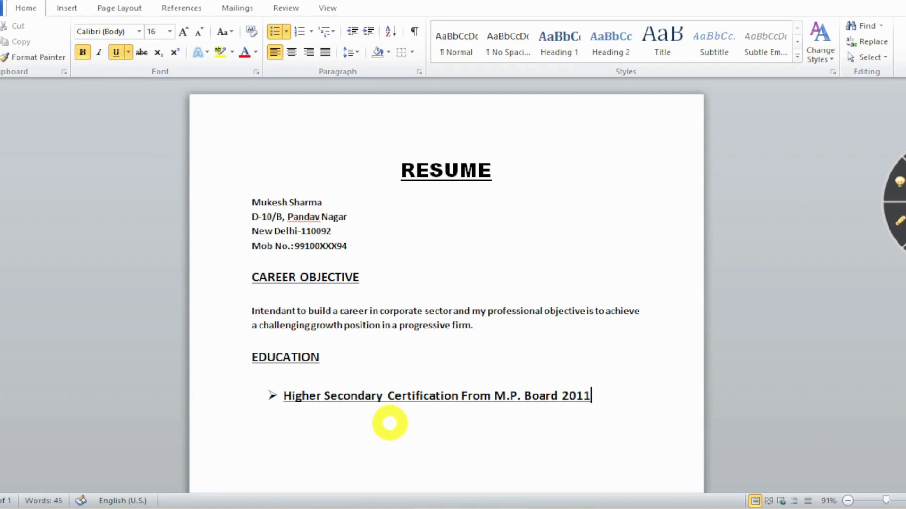
key(Return)
text(H)
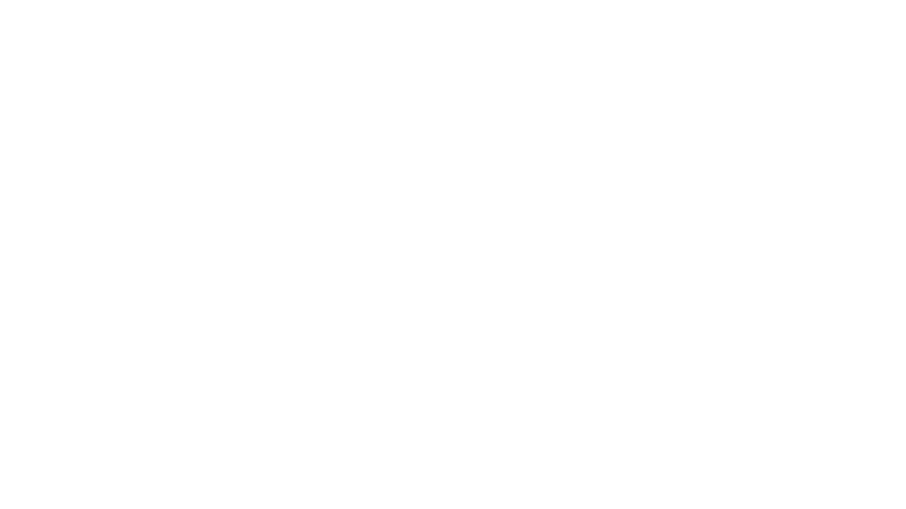
text(()
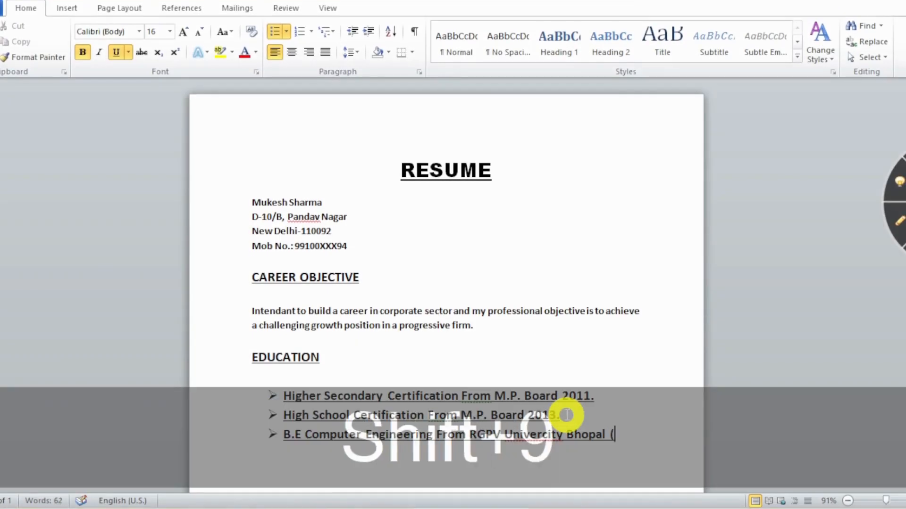
text(2)
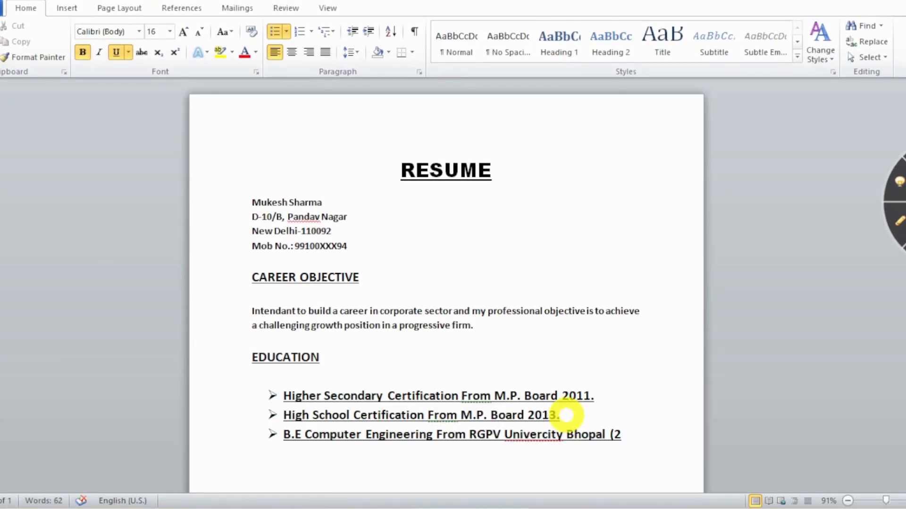
text(01)
text(3-201)
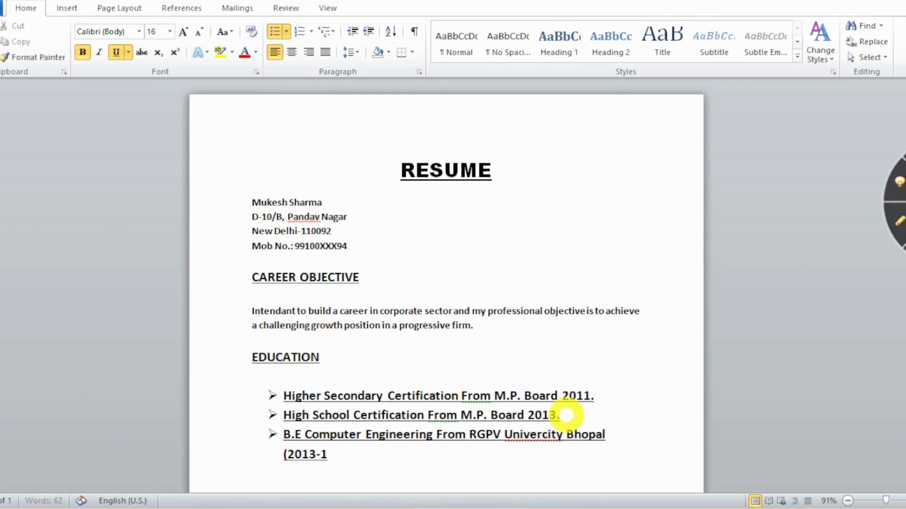
text(7)
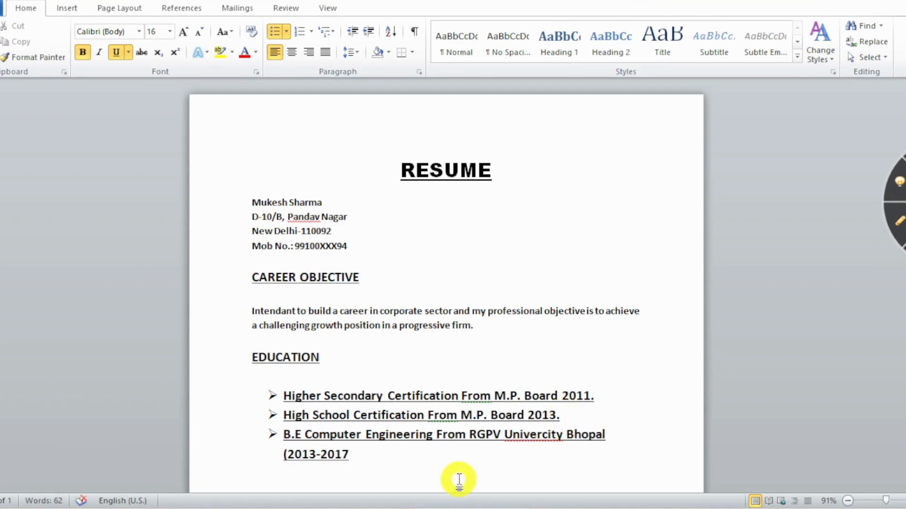
scroll(392, 370, down, 1)
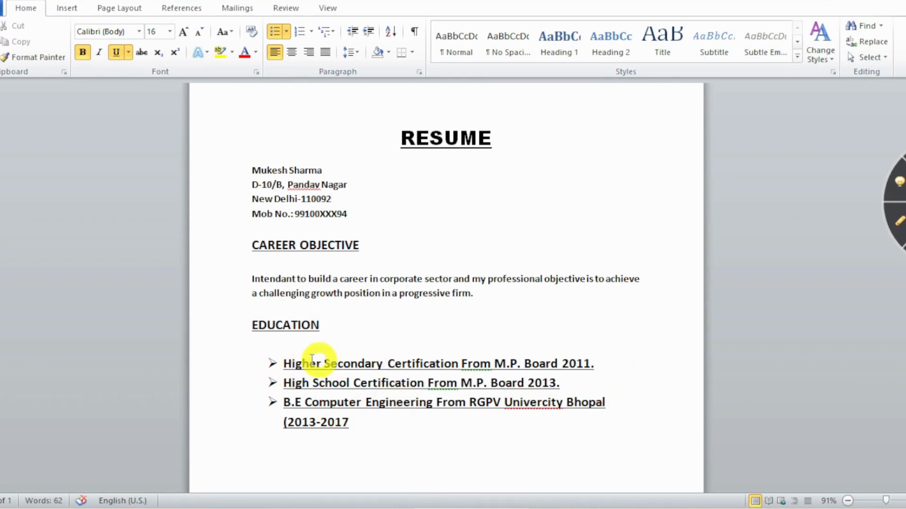
Remove underline and bold from the Education bullets and correct 'Univercity' to 'University'.
drag(354, 423, 284, 364)
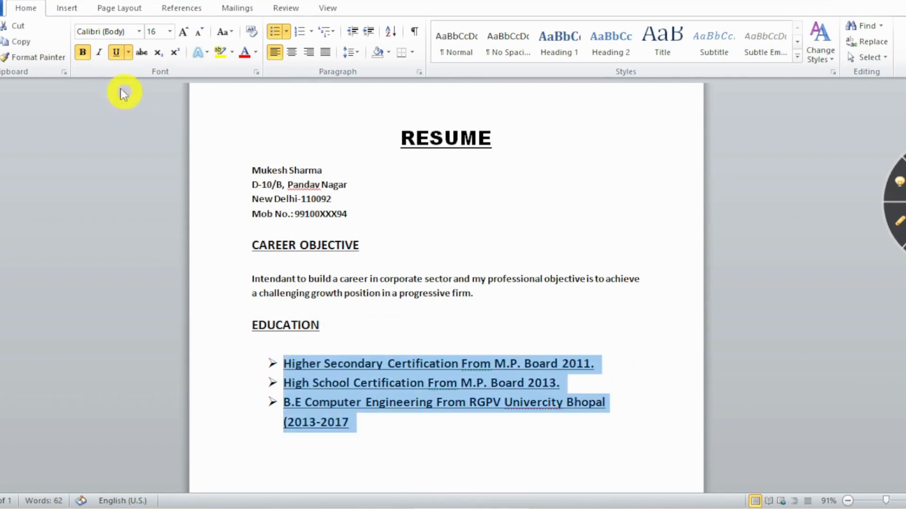
click(116, 53)
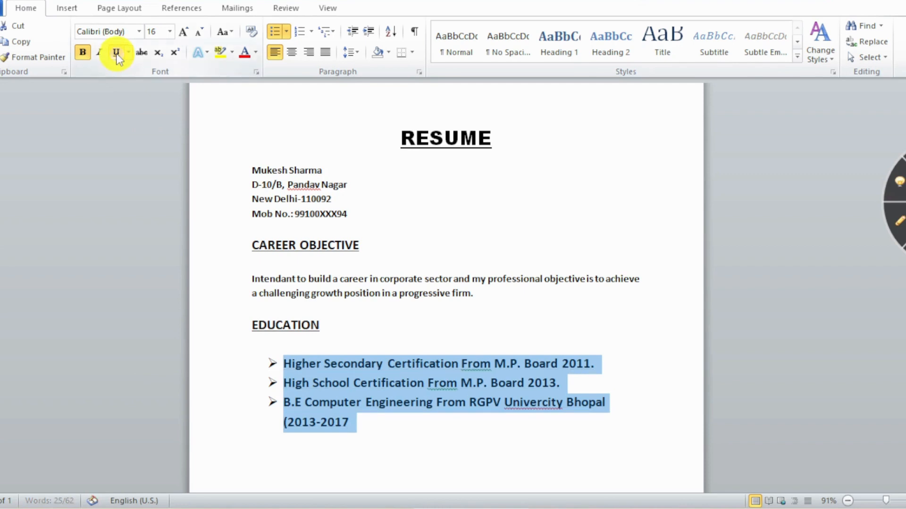
click(82, 52)
click(529, 422)
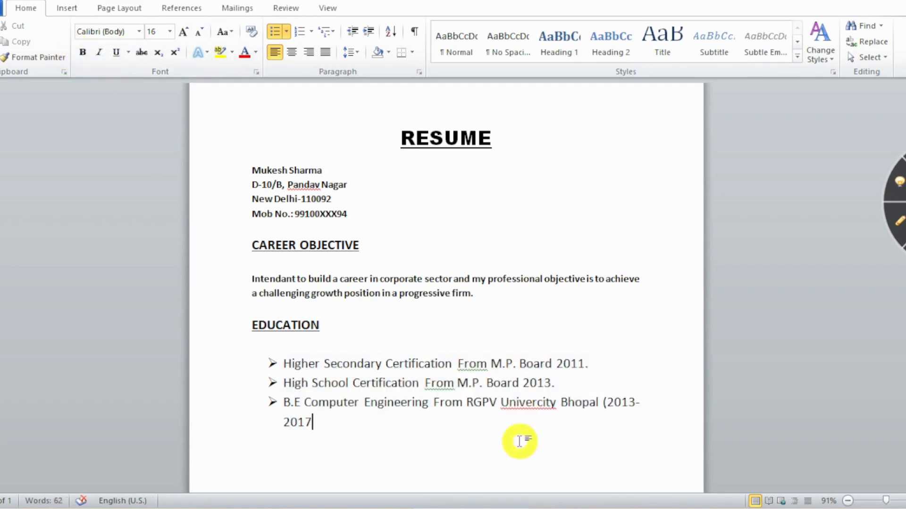
right_click(522, 401)
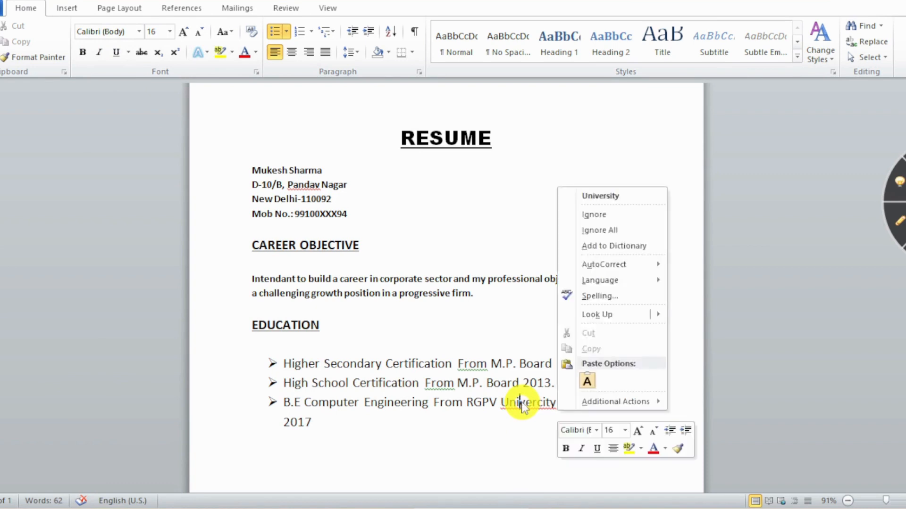
click(598, 196)
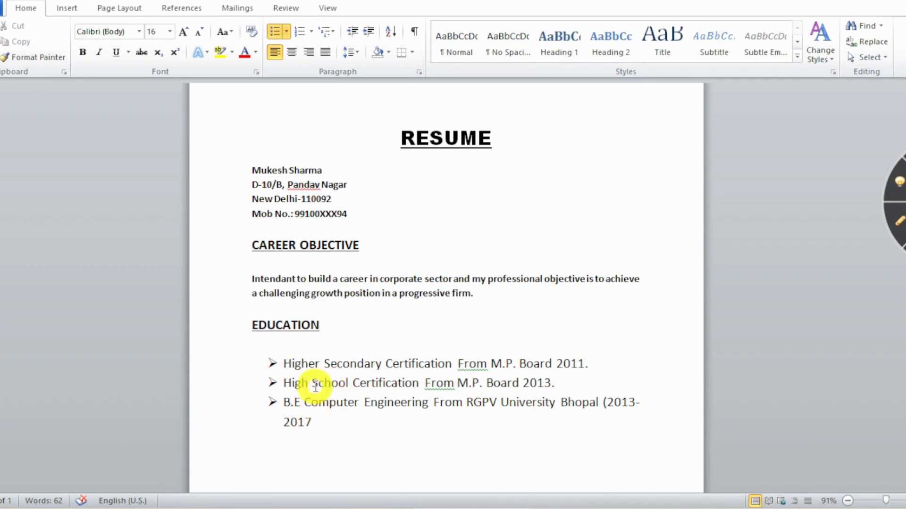
Set the Education bullets to 12 pt and unbold the career objective paragraph.
drag(313, 420, 275, 363)
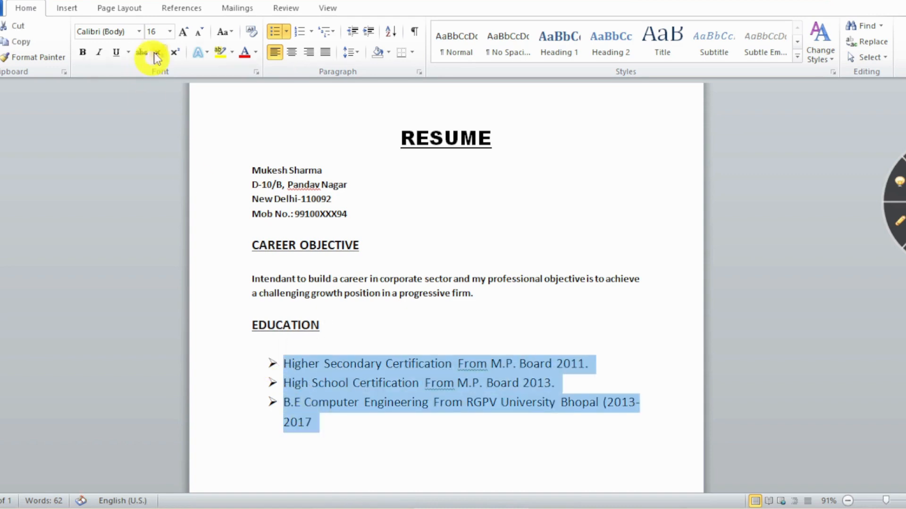
click(170, 32)
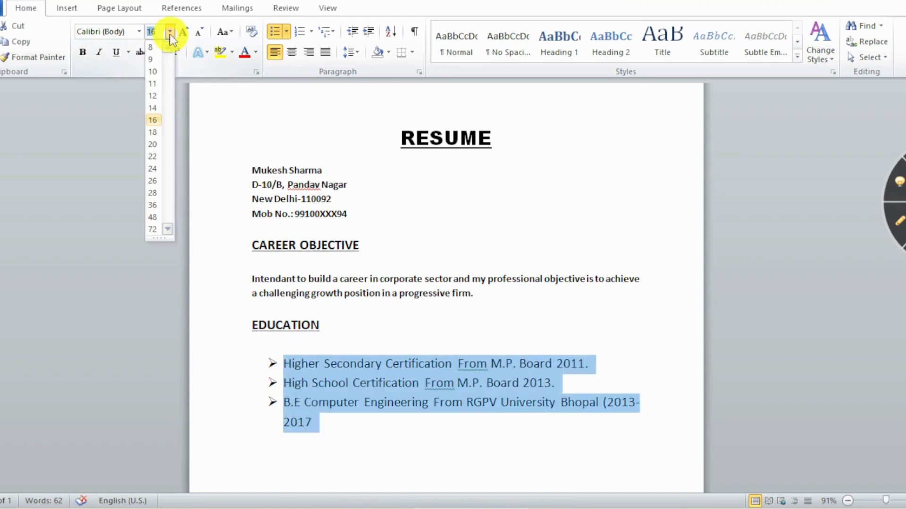
click(155, 96)
click(354, 278)
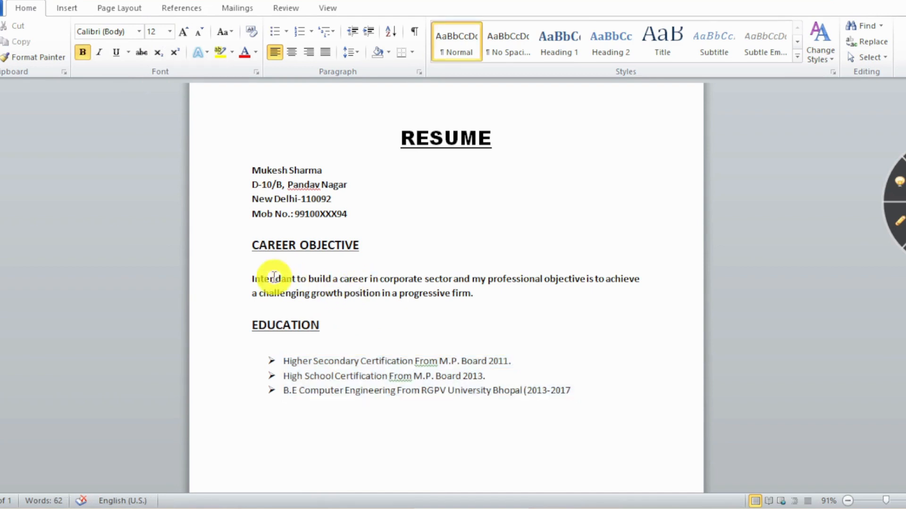
drag(249, 279, 481, 290)
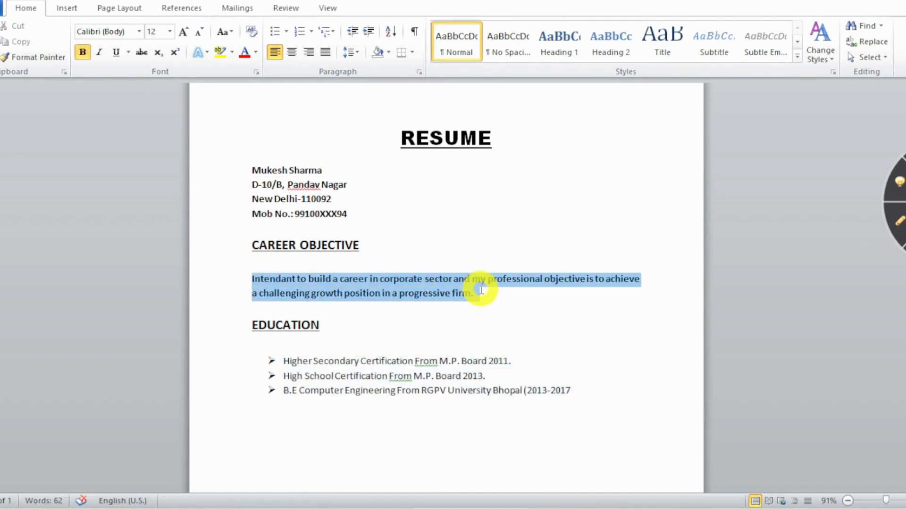
click(83, 52)
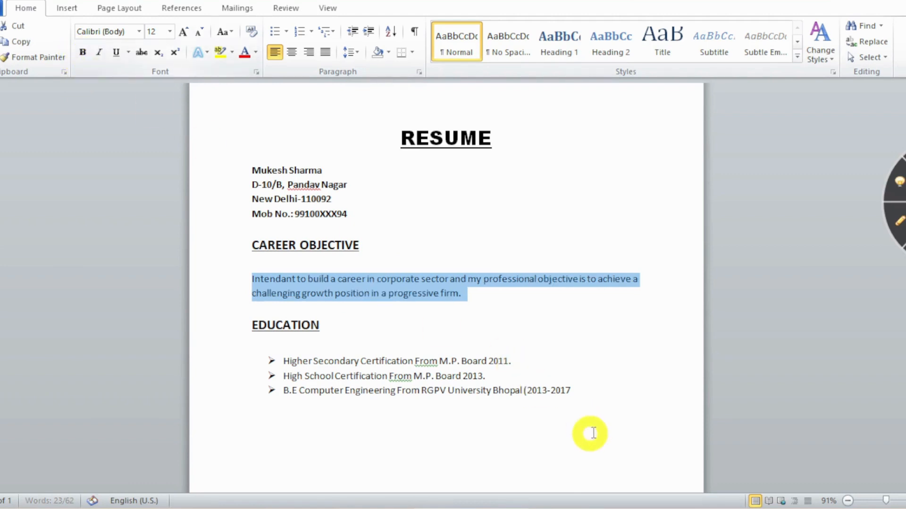
Add unbulleted blank lines below the last Education bullet.
click(588, 390)
key(Return)
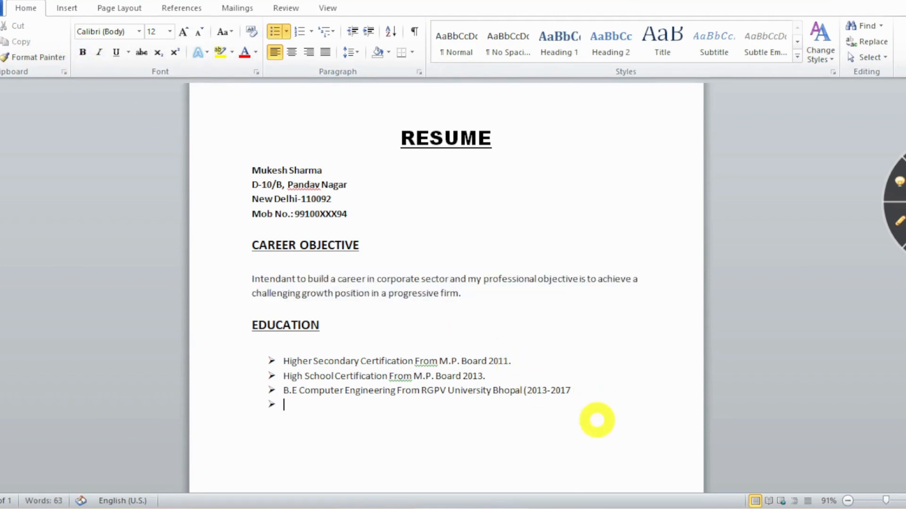
key(BackSpace)
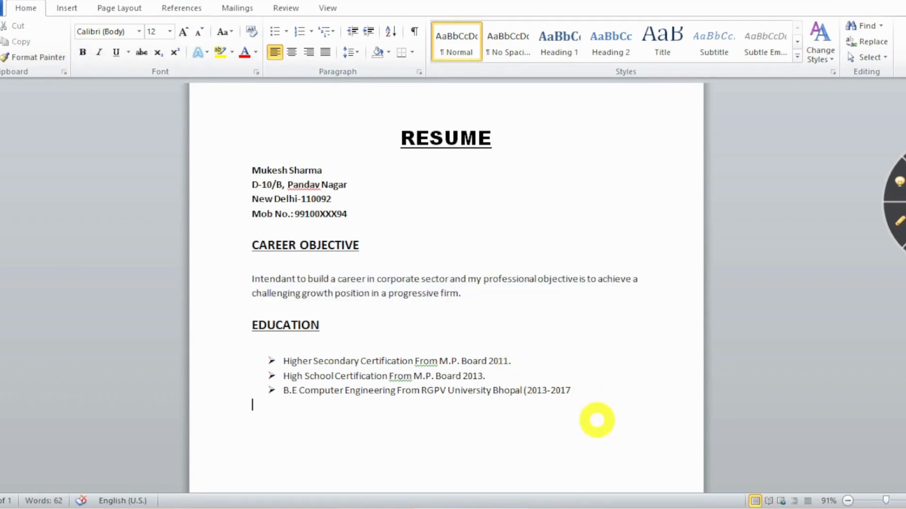
click(587, 392)
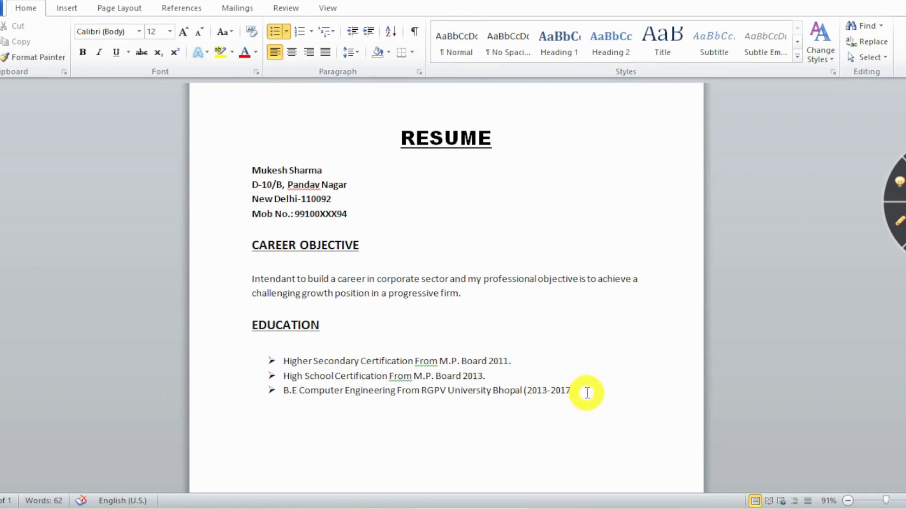
key(Return)
key(BackSpace)
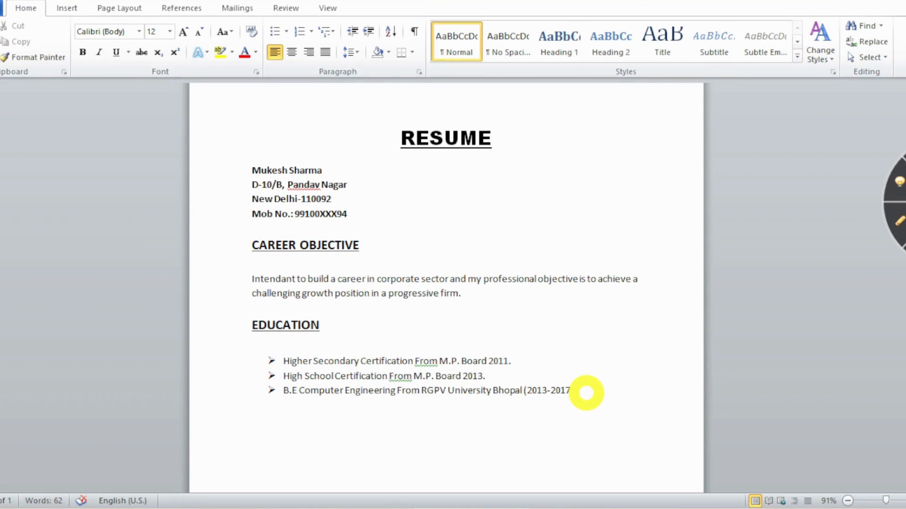
key(Return)
Type the EXPERIENCE heading and check how the EDUCATION heading is formatted.
text(EC)
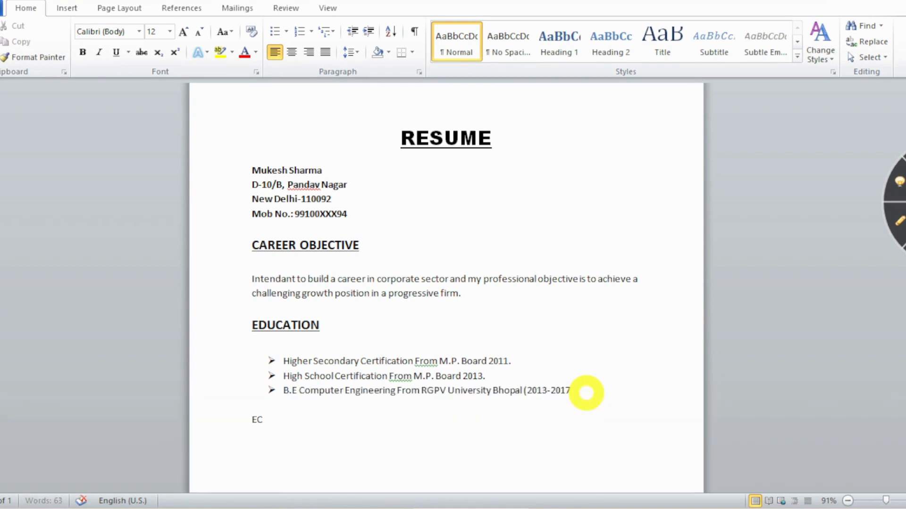
key(BackSpace)
text(XPERIEB)
key(BackSpace)
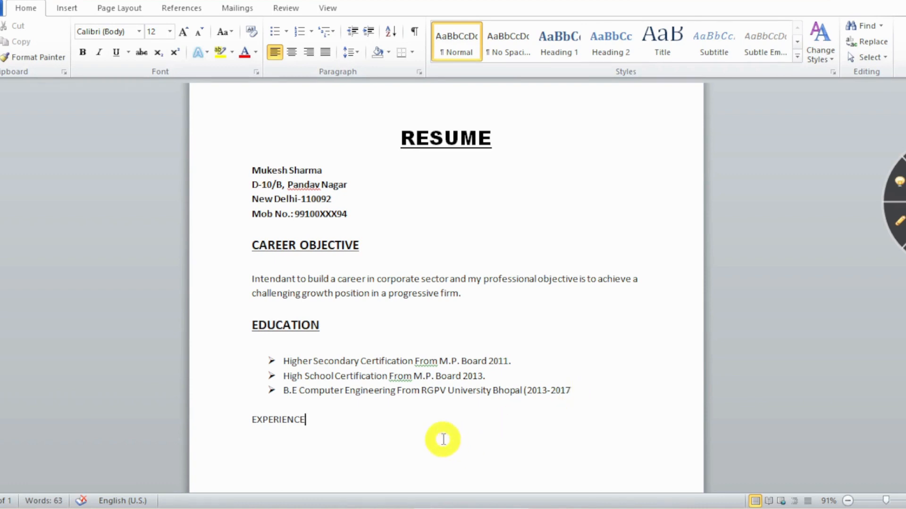
click(282, 319)
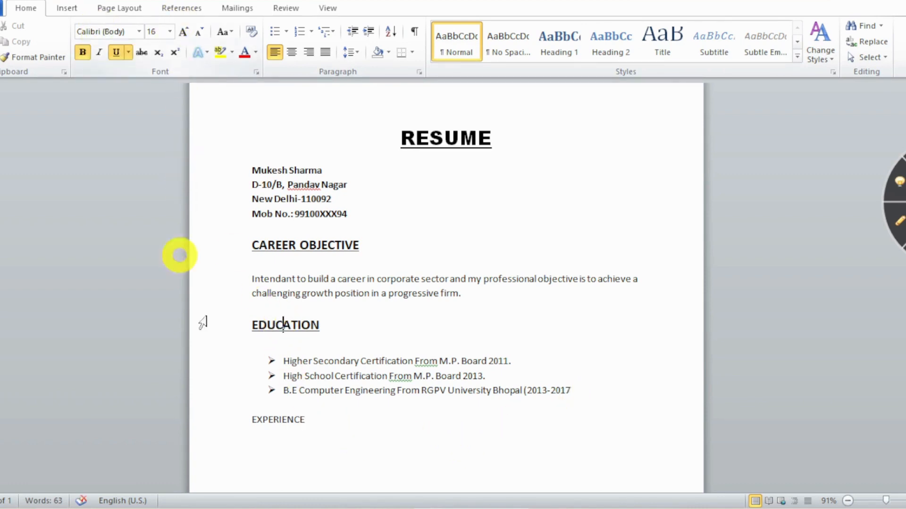
Make EXPERIENCE 16 pt, bold and underlined, then start a new line below it.
drag(251, 420, 309, 423)
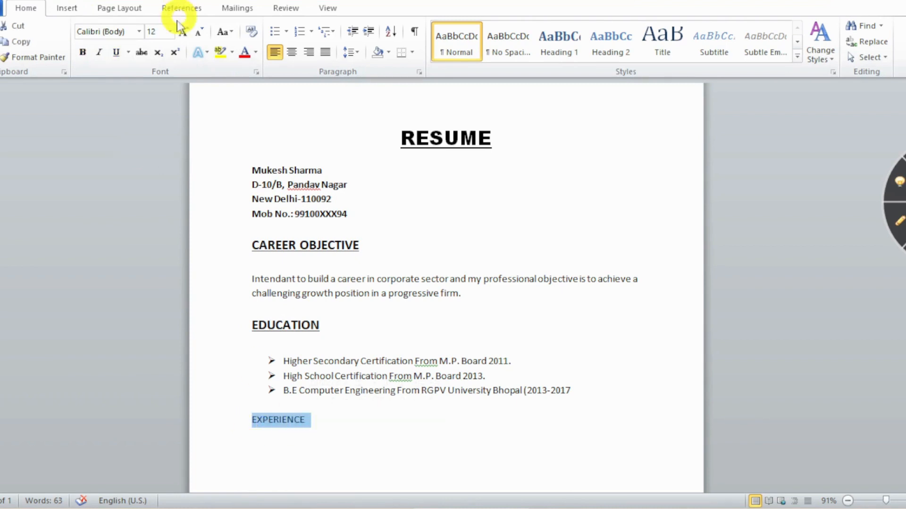
click(163, 33)
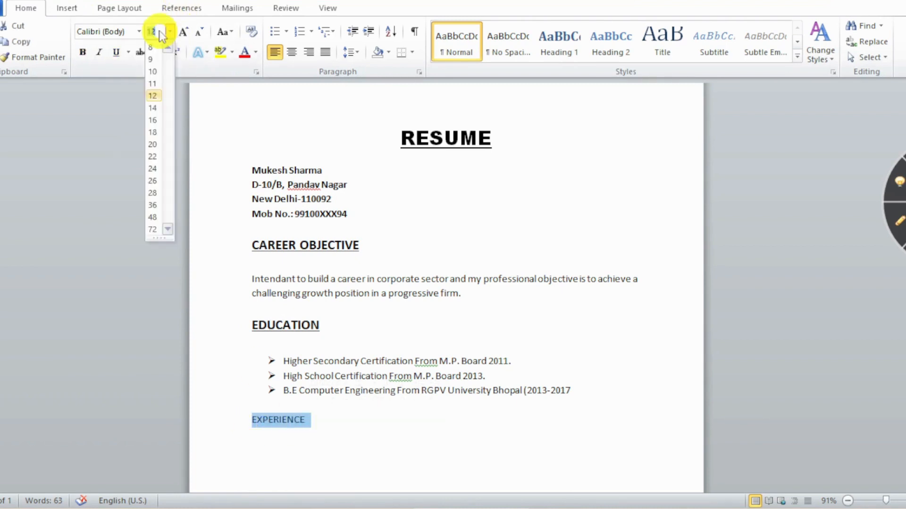
click(152, 122)
click(83, 52)
click(115, 53)
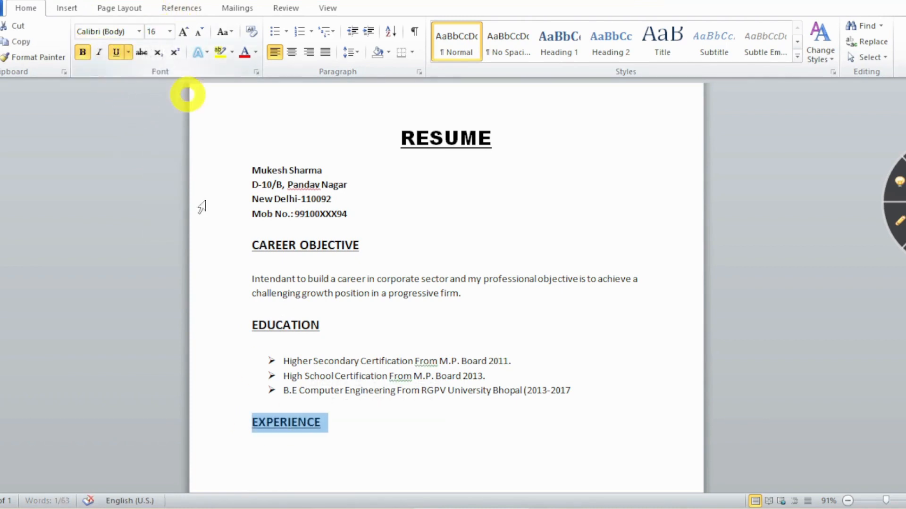
click(335, 423)
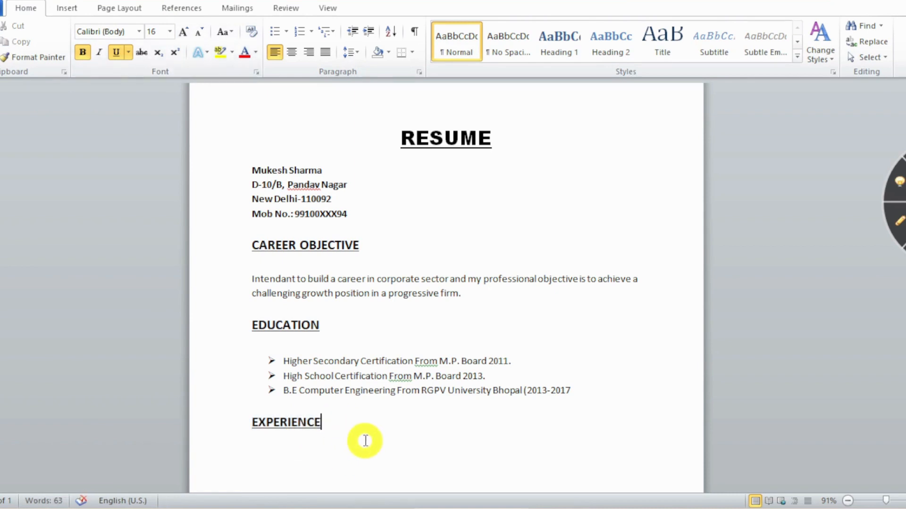
key(Return)
scroll(364, 439, down, 2)
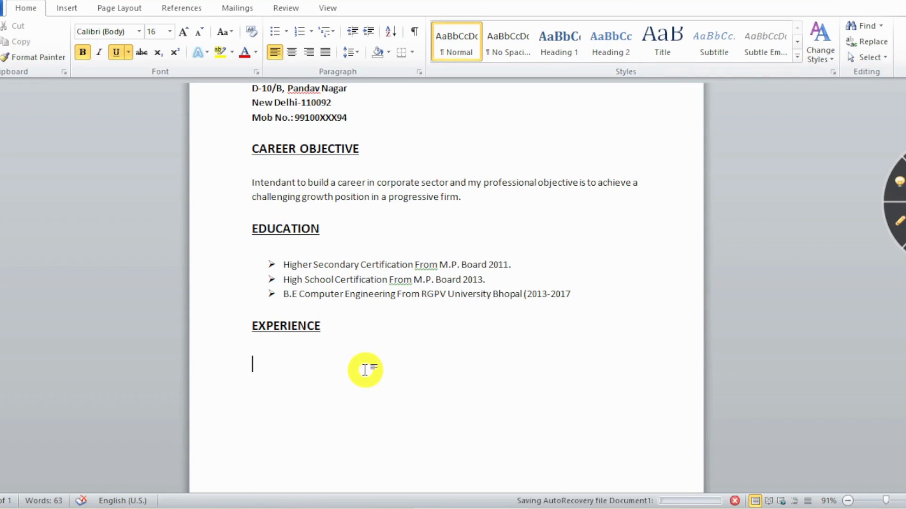
Apply the arrow bullet and type '3 year Experience as a sales executive.'.
click(285, 34)
click(288, 81)
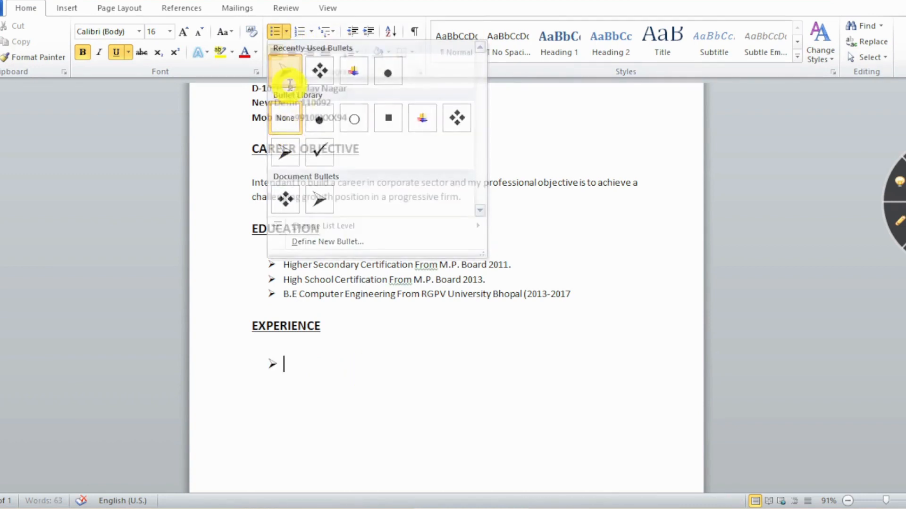
text(3 )
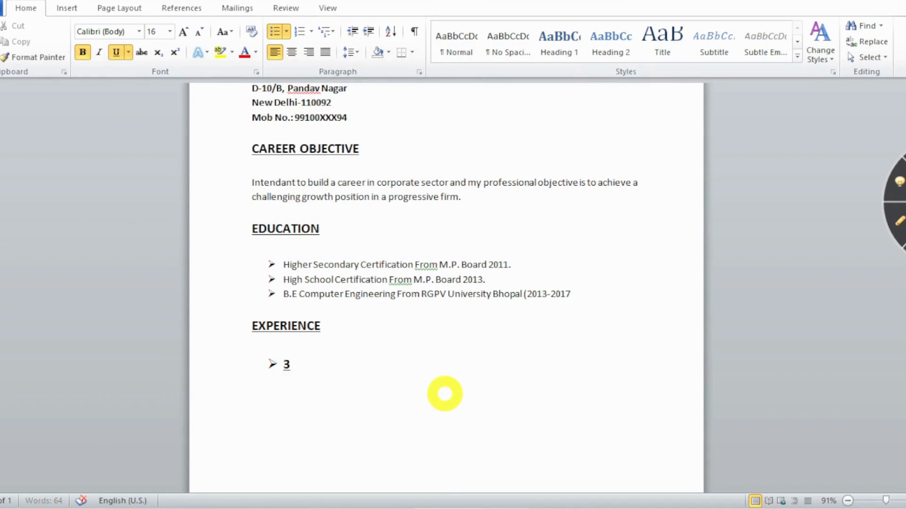
text(year)
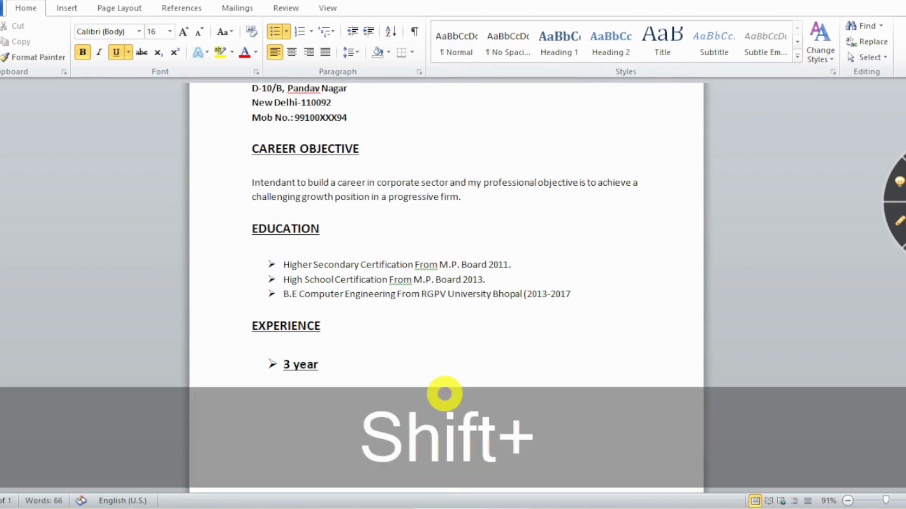
text( Experie)
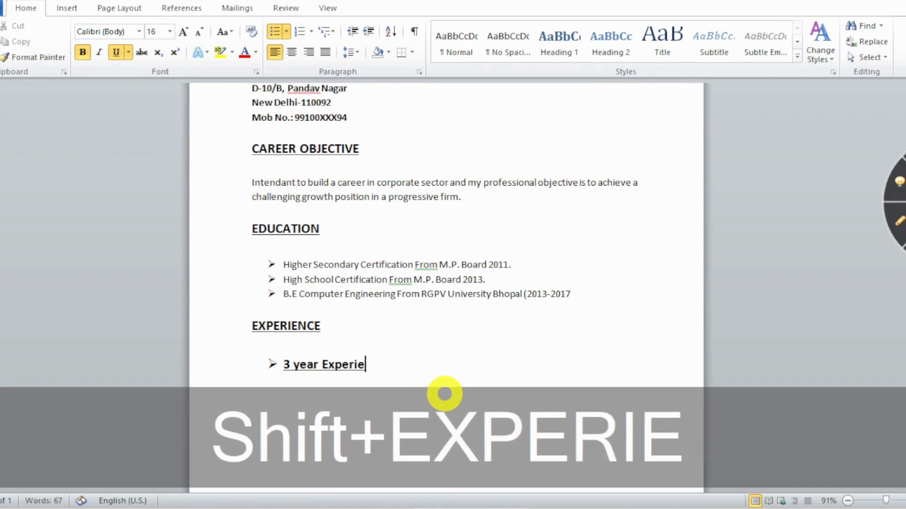
text(nce a s)
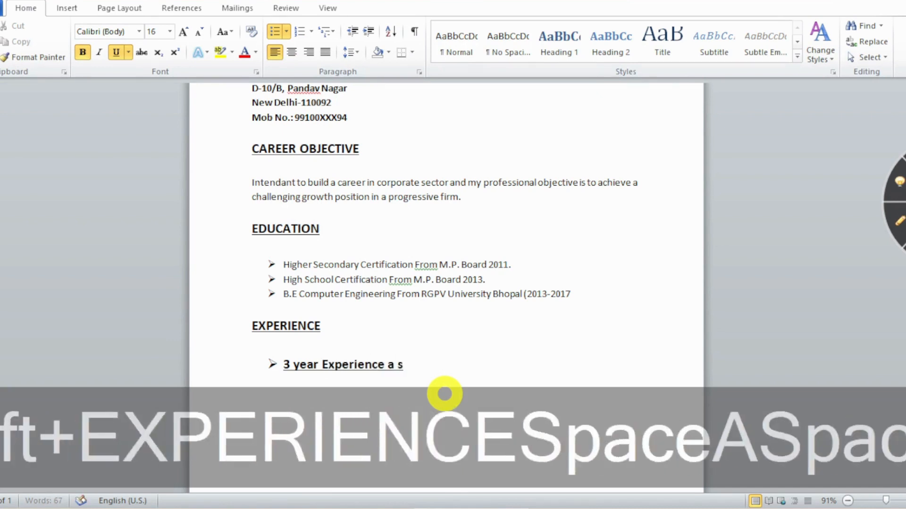
key(BackSpace)
text(s)
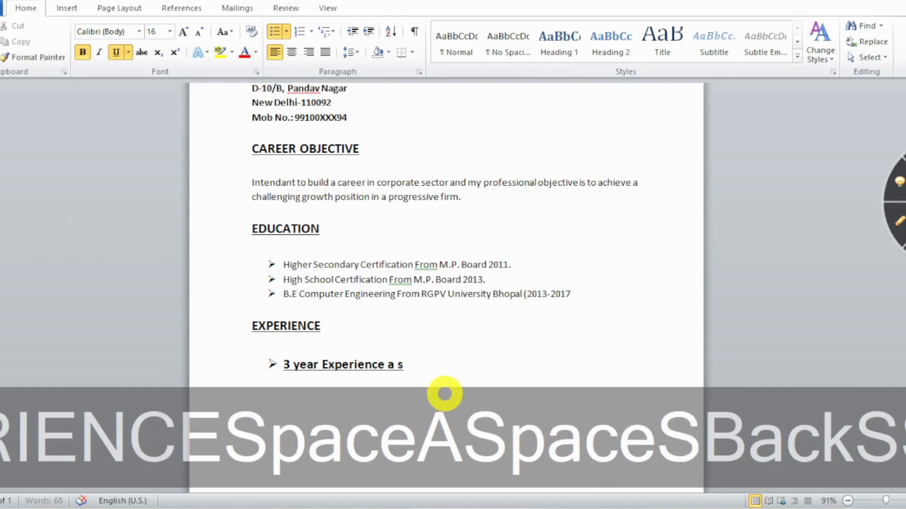
key(BackSpace)
key(BackSpace)
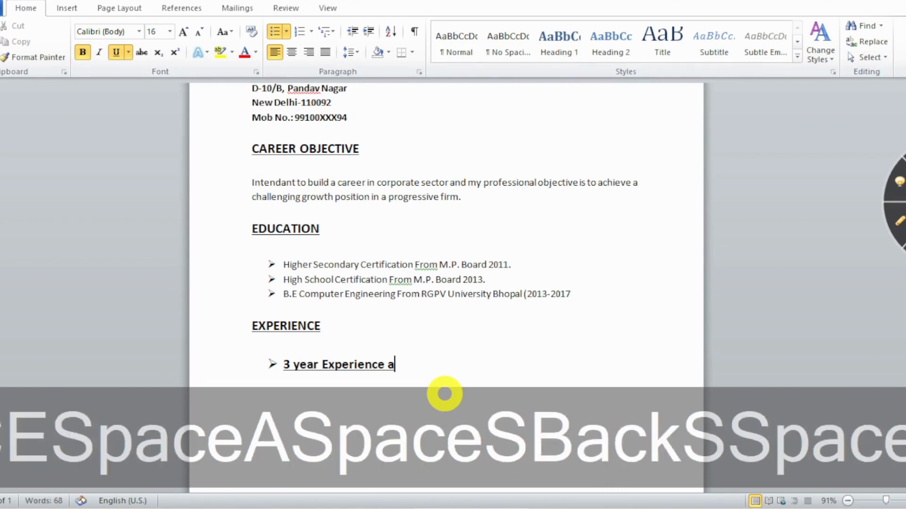
text(s a)
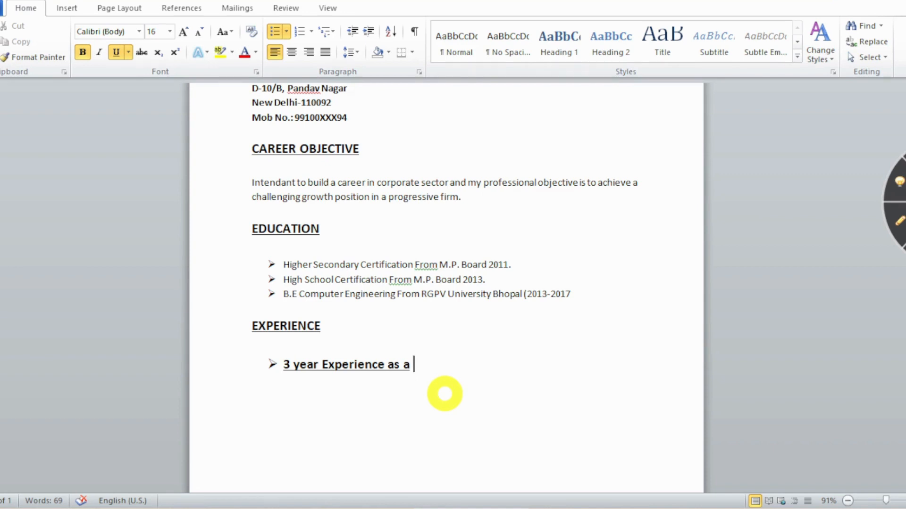
text( sales ex)
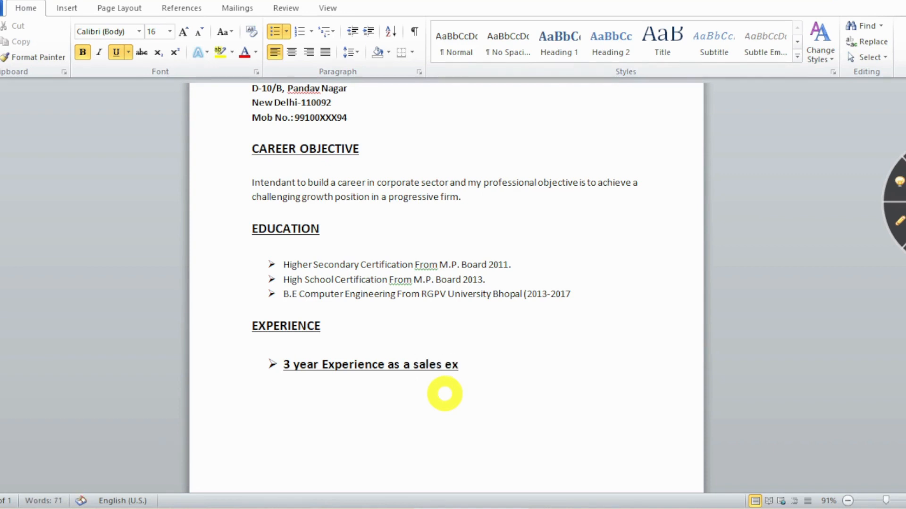
text(ecutive)
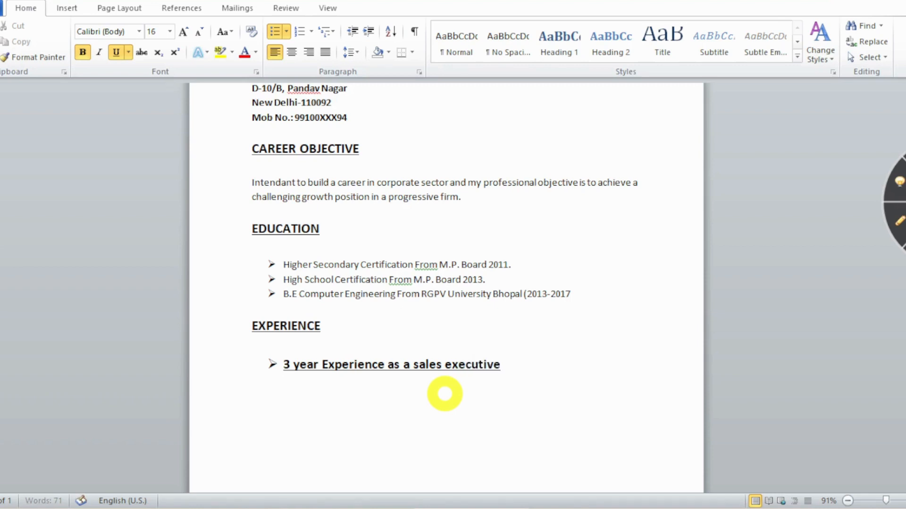
text(.)
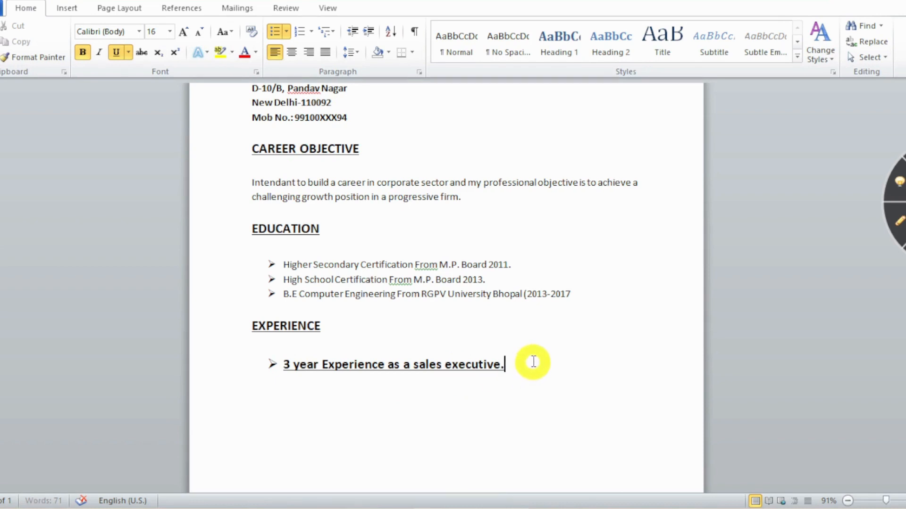
Make the experience bullet plain 12 pt without bold or underline, and add an unbulleted line below.
drag(531, 362, 249, 366)
click(116, 52)
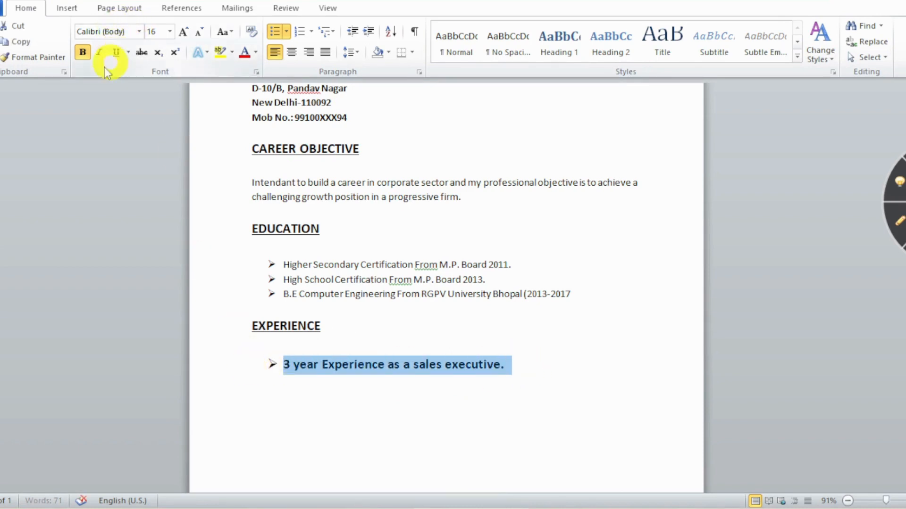
click(82, 52)
click(169, 31)
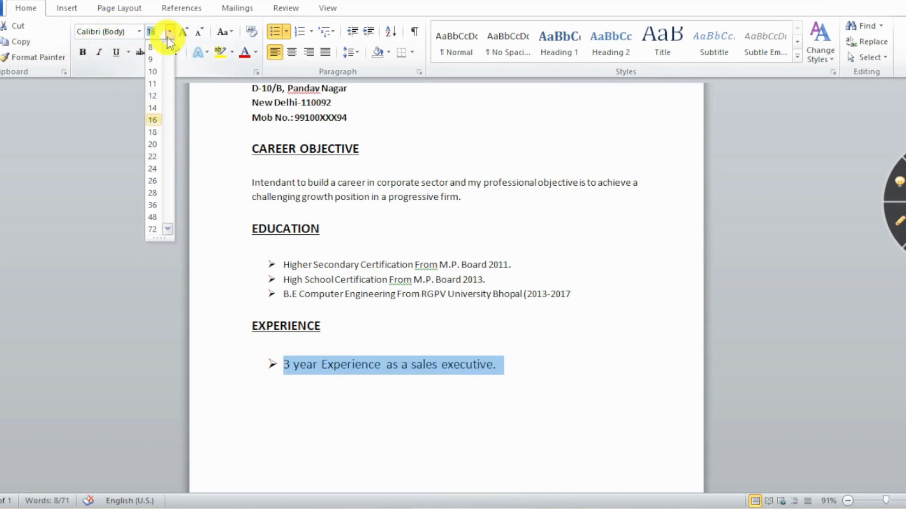
click(163, 96)
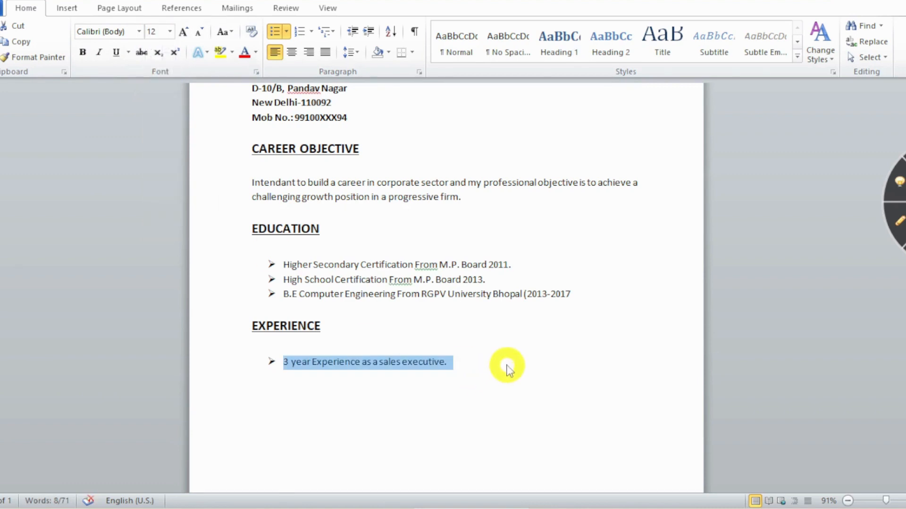
click(507, 365)
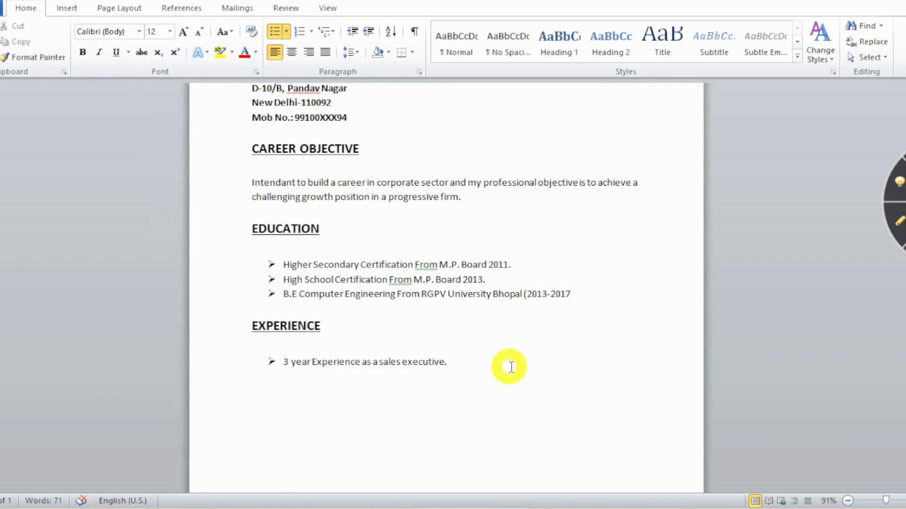
key(Return)
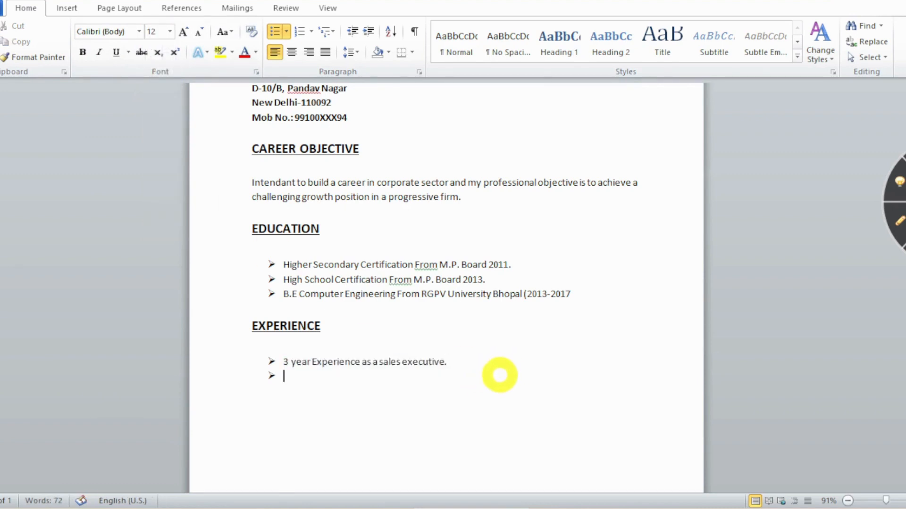
key(Return)
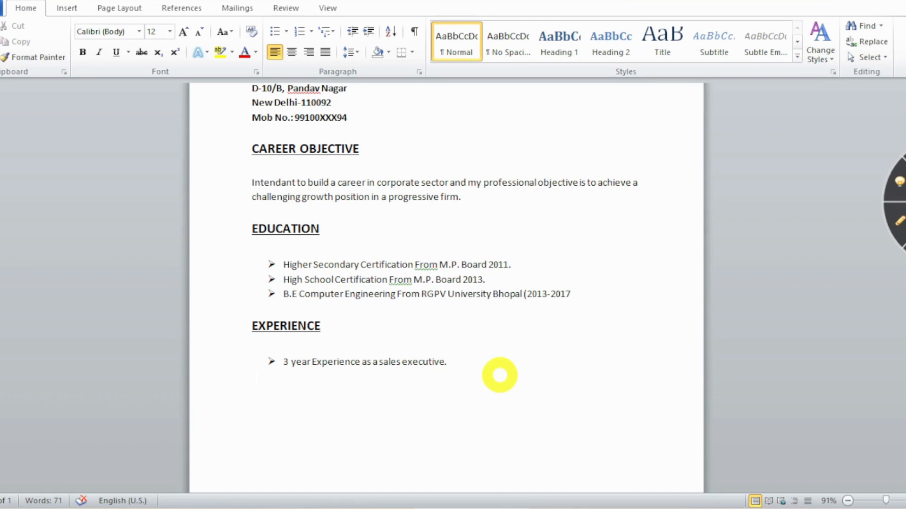
Type 'EXTRA Curricular activities' and insert a blank line above it.
text(EXTRA Cu)
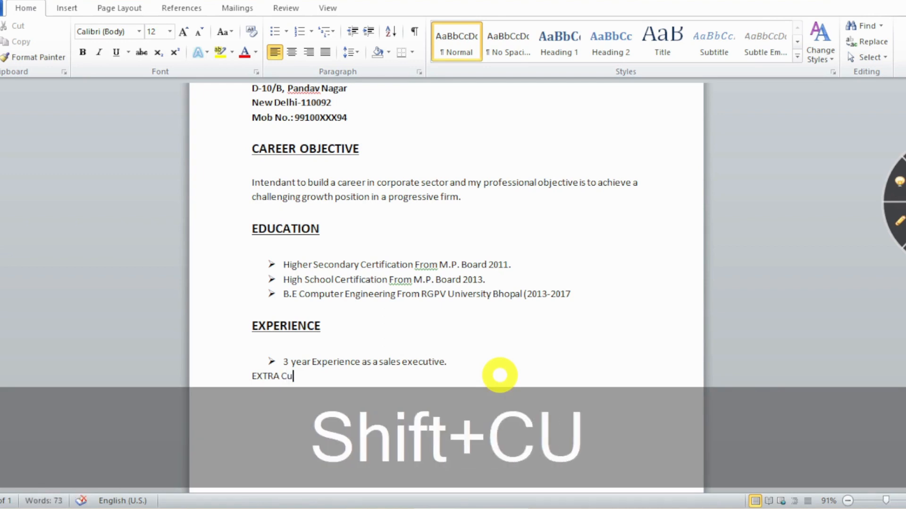
text(rricu)
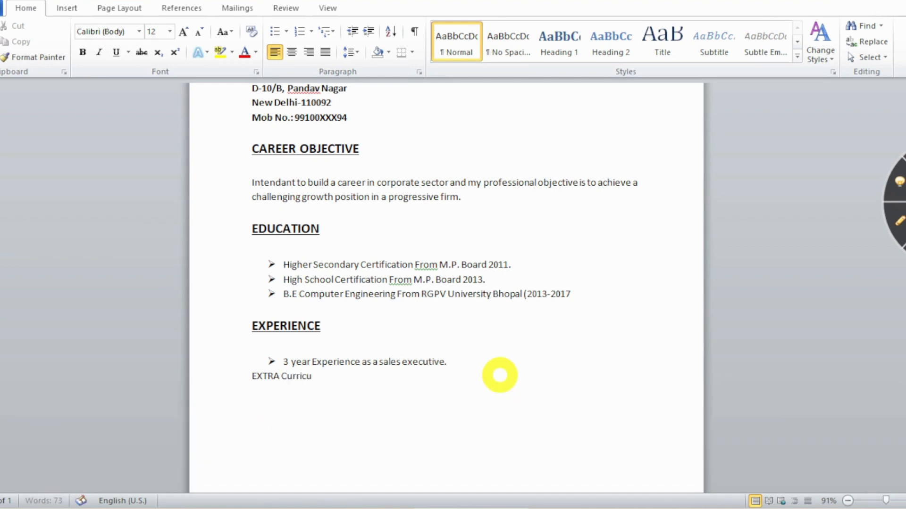
text(lar activities)
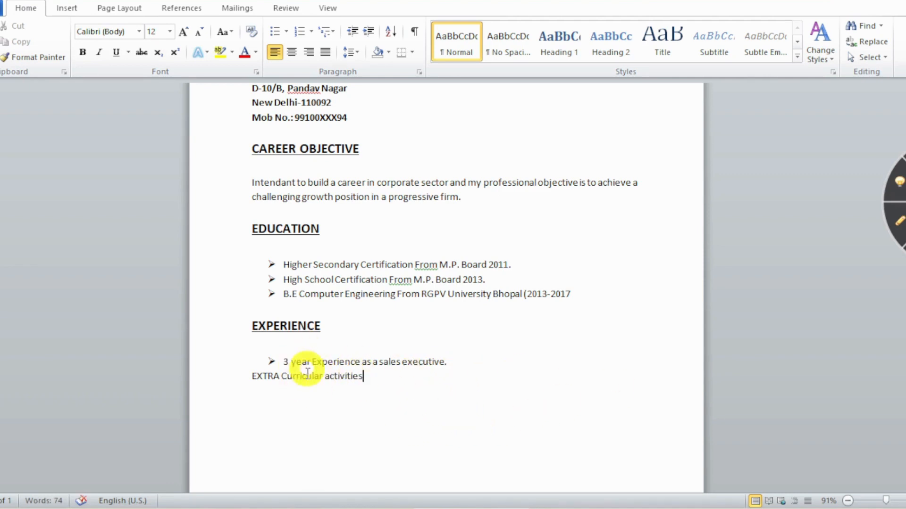
click(455, 364)
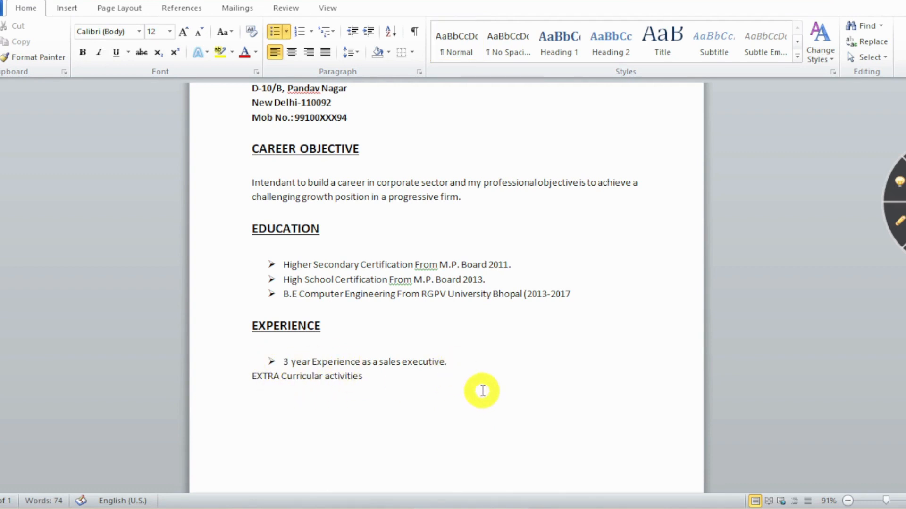
key(Return)
key(Return)
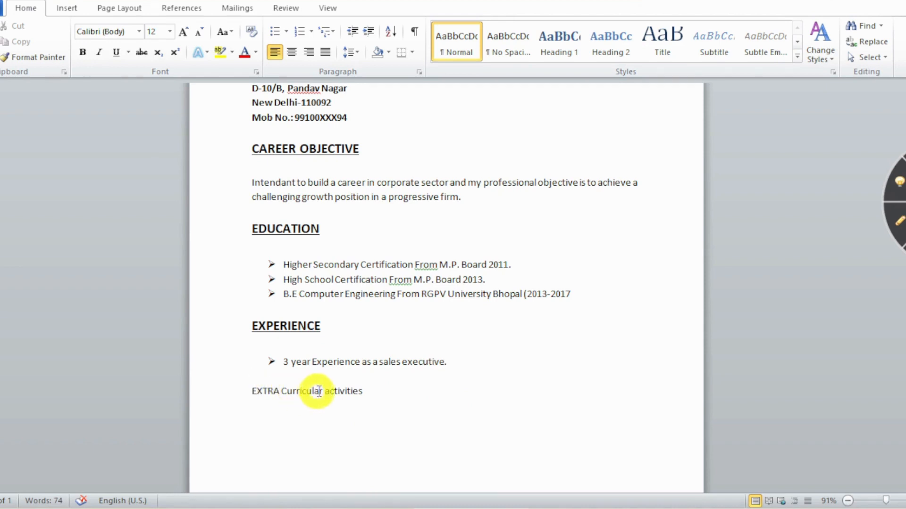
Select the whole 'EXTRA Curricular activities' line.
drag(253, 389, 337, 387)
click(256, 391)
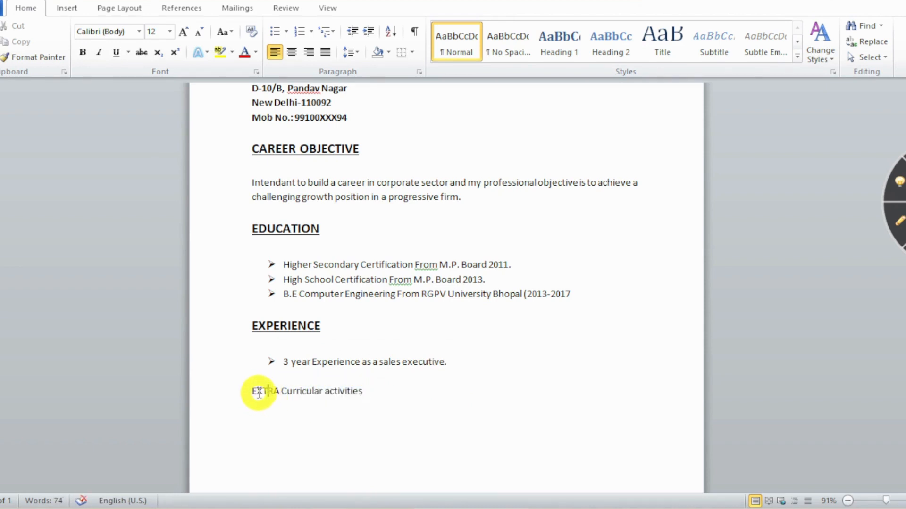
drag(251, 391, 347, 391)
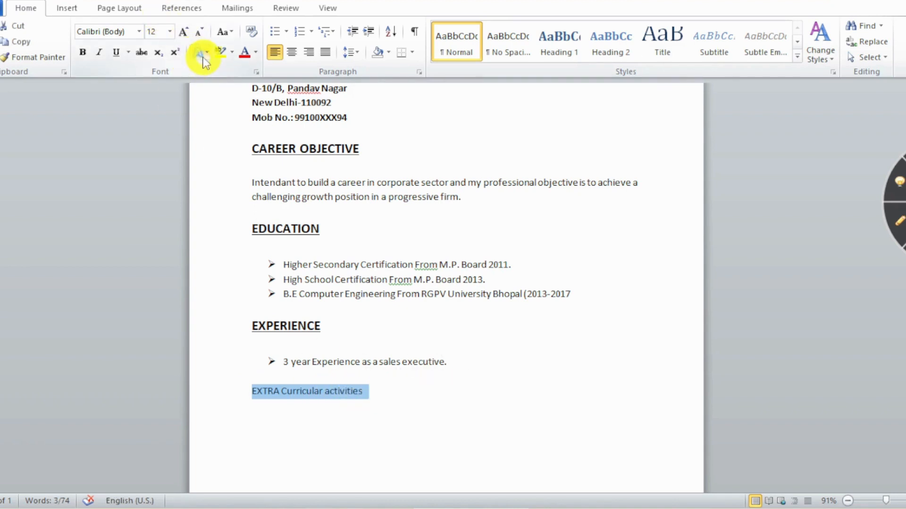
Make the EXTRA CURRICULAR ACTIVITIES heading uppercase, bold, 16 pt and underlined, then start a new line below.
click(226, 32)
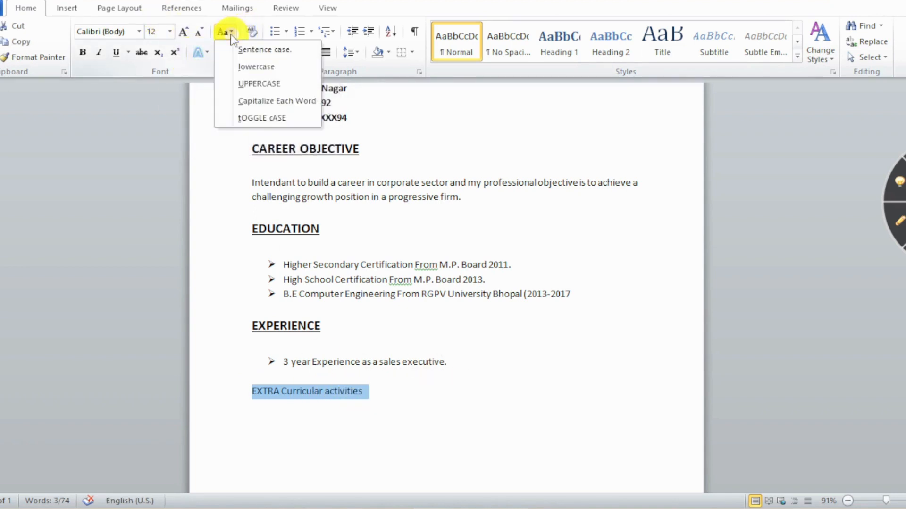
click(260, 85)
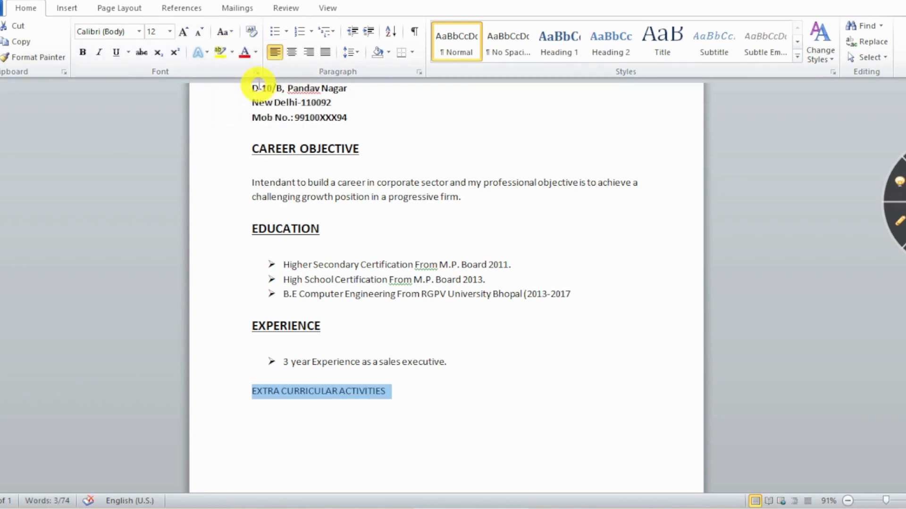
click(83, 52)
click(170, 31)
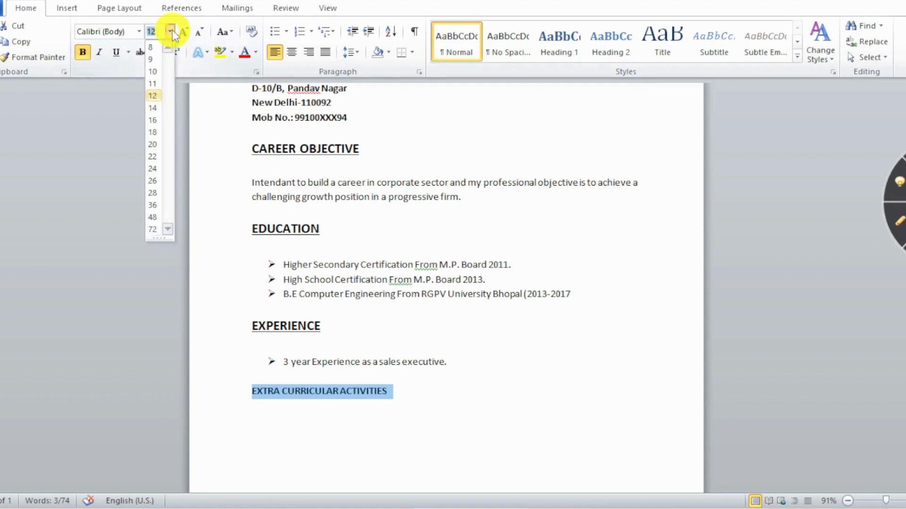
click(153, 119)
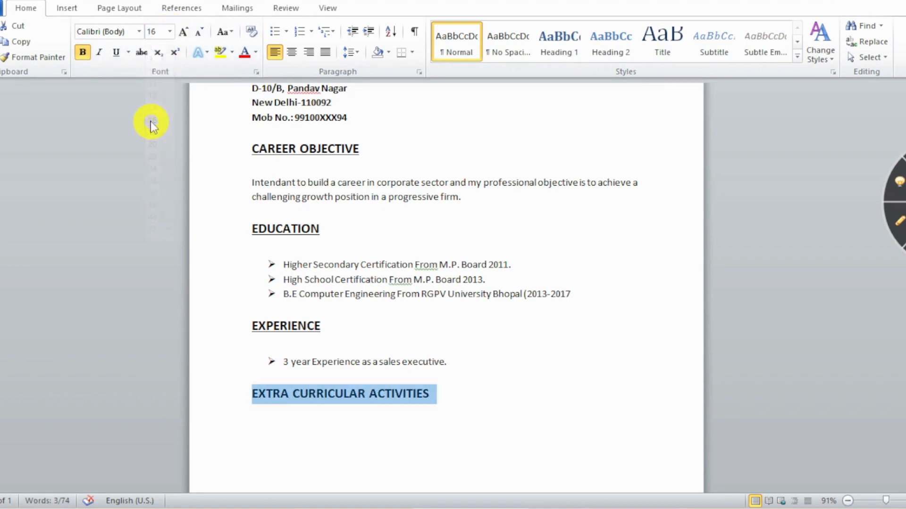
click(117, 53)
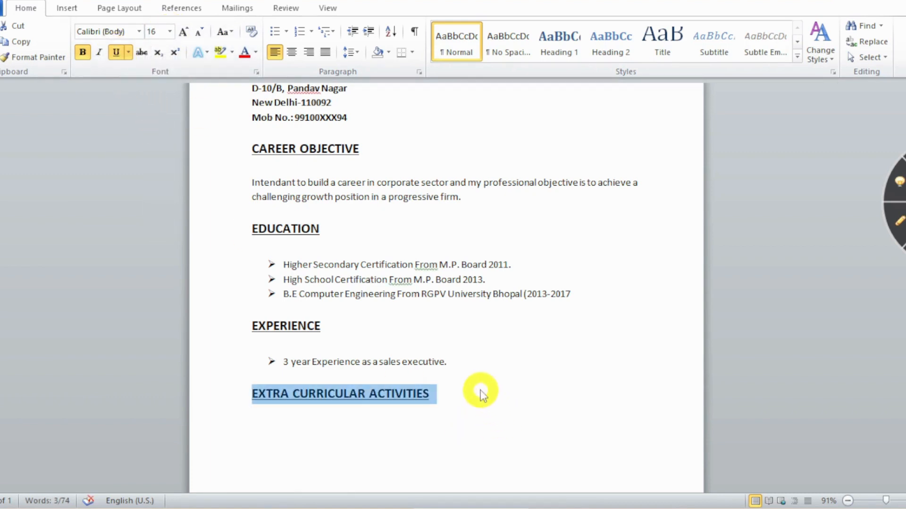
click(432, 395)
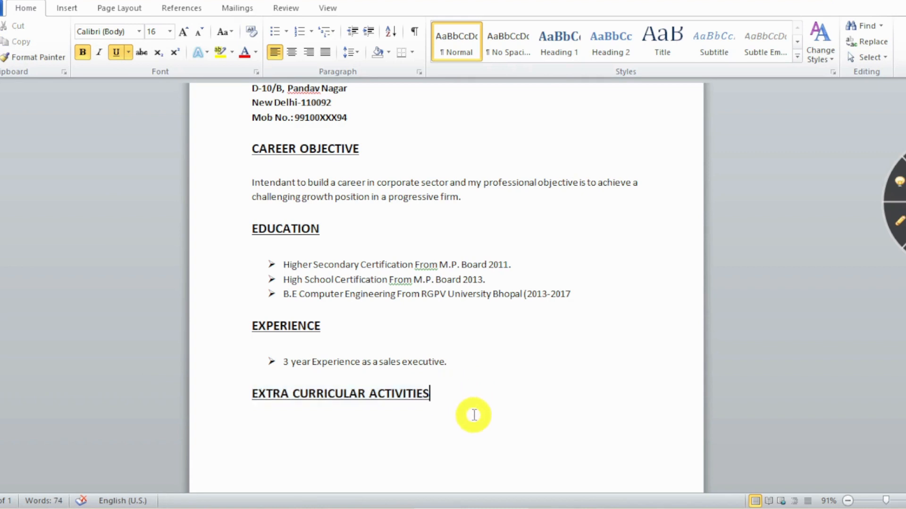
key(Return)
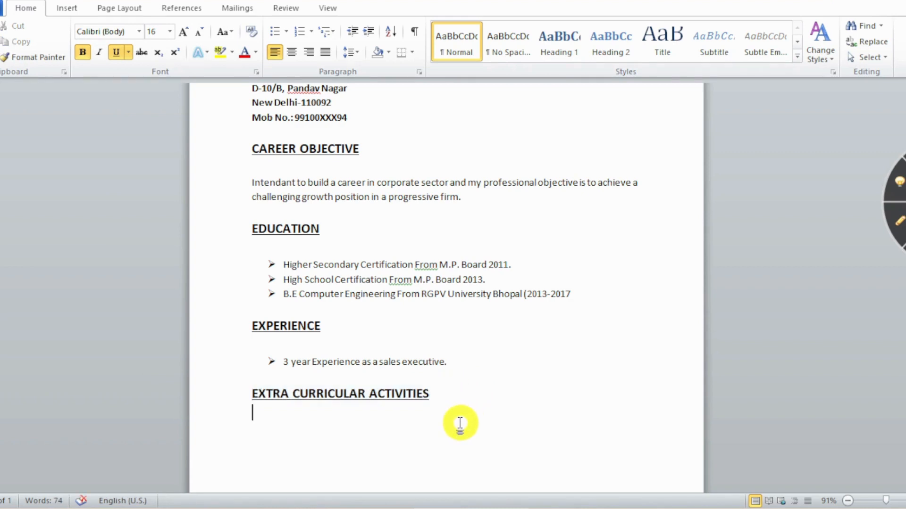
Add an arrow bullet reading 'Participated in two days hands-on workshop on C, C++.'.
key(Return)
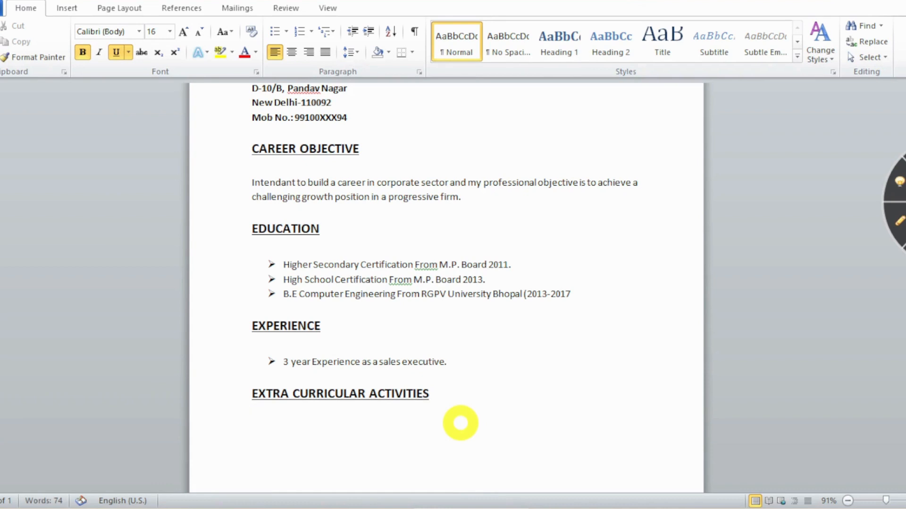
click(287, 33)
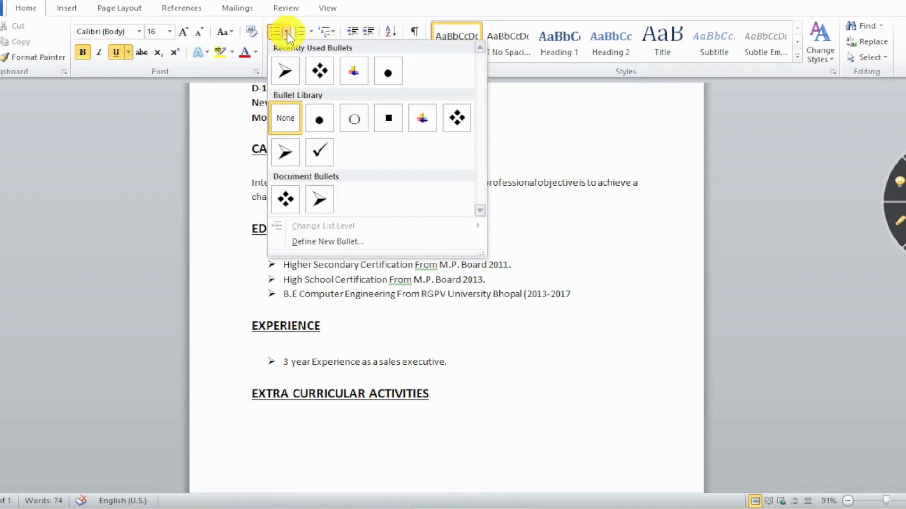
click(287, 71)
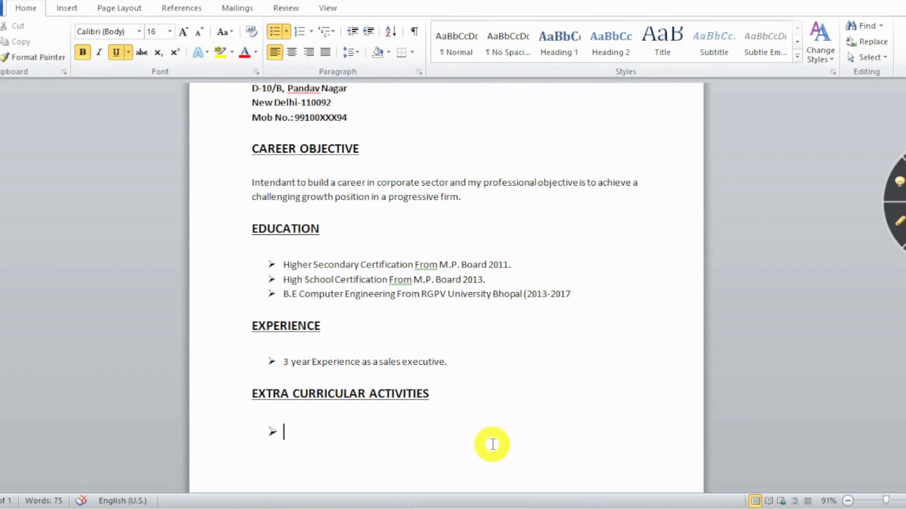
text(PART)
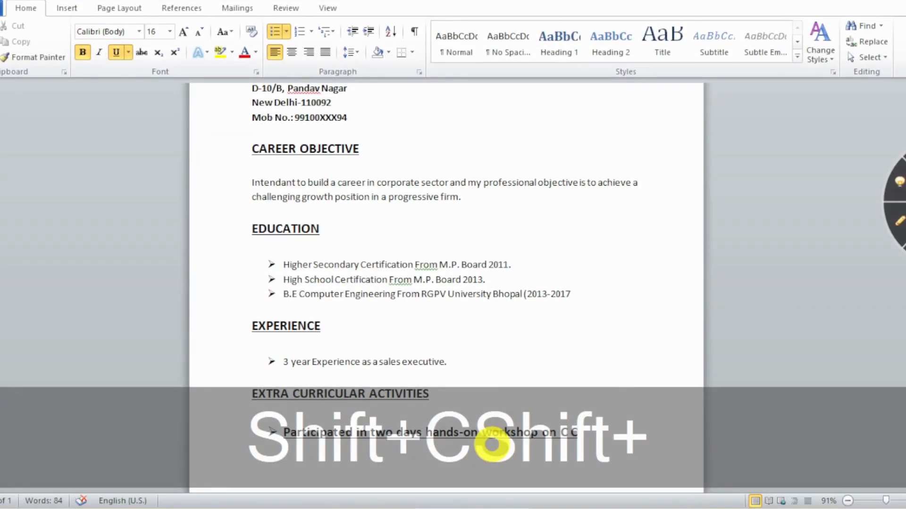
text(++)
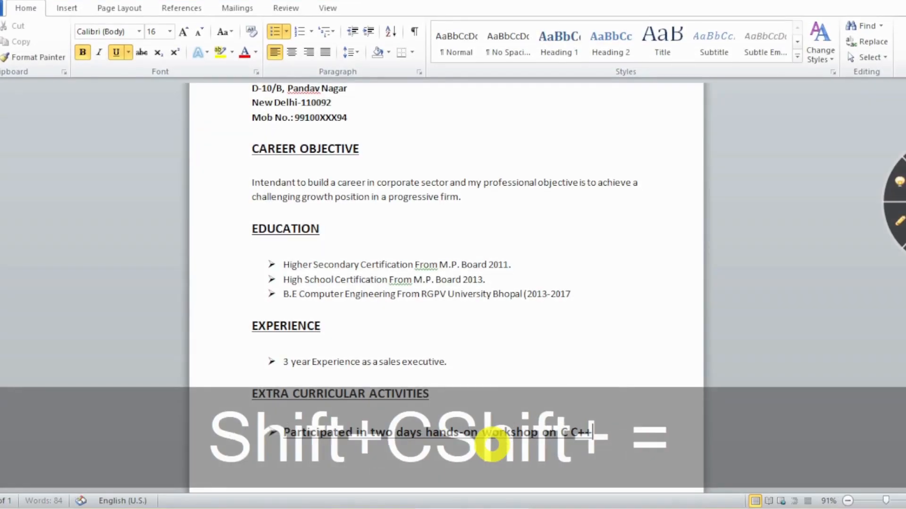
text(.)
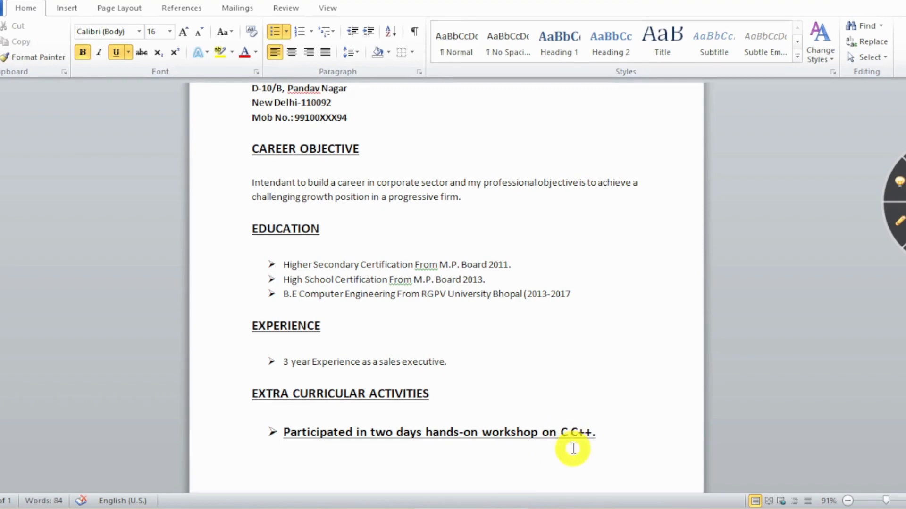
text(,)
Add a second bullet 'Participated in inter college Dancing competition& Roadies'.
click(614, 438)
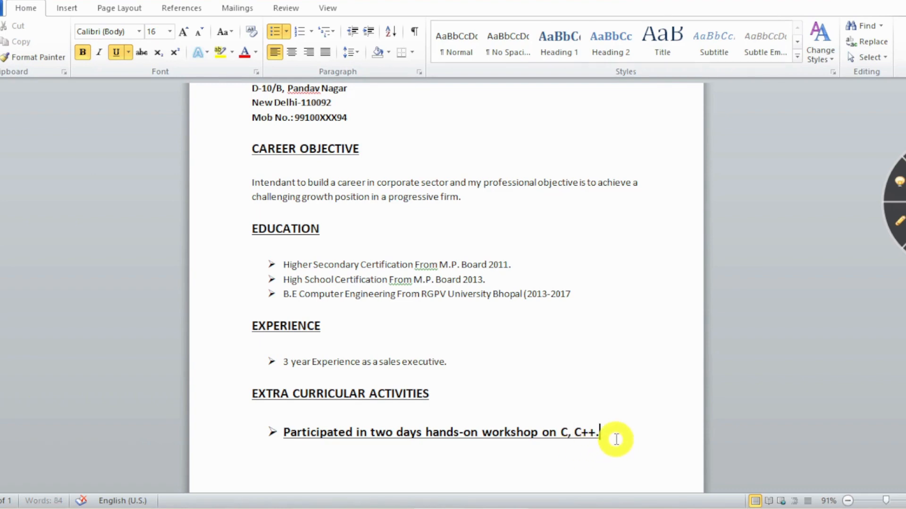
key(Return)
text(Par)
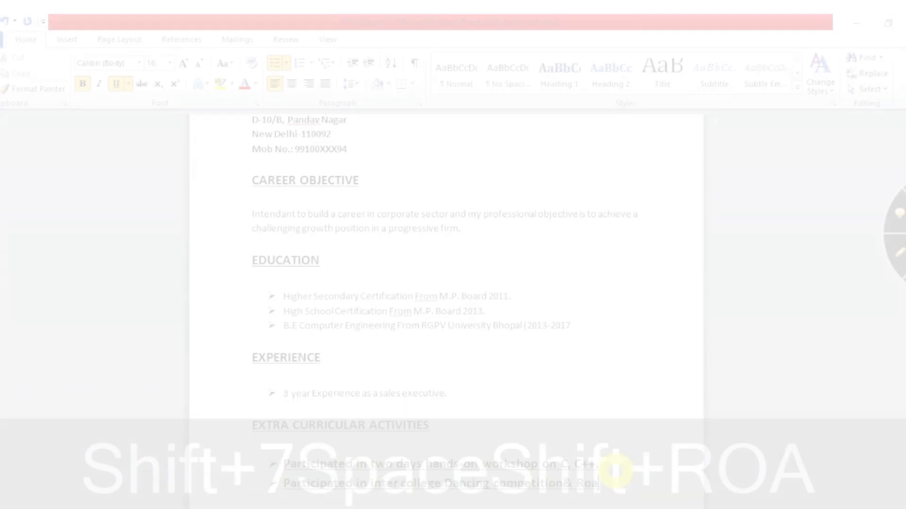
text(dies)
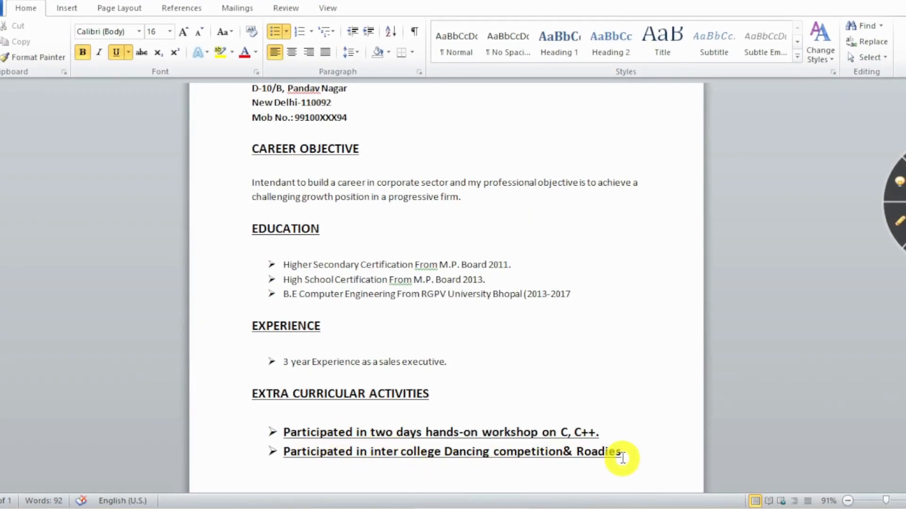
Make both activity bullets 12 pt with bold and underline removed.
drag(622, 458, 289, 437)
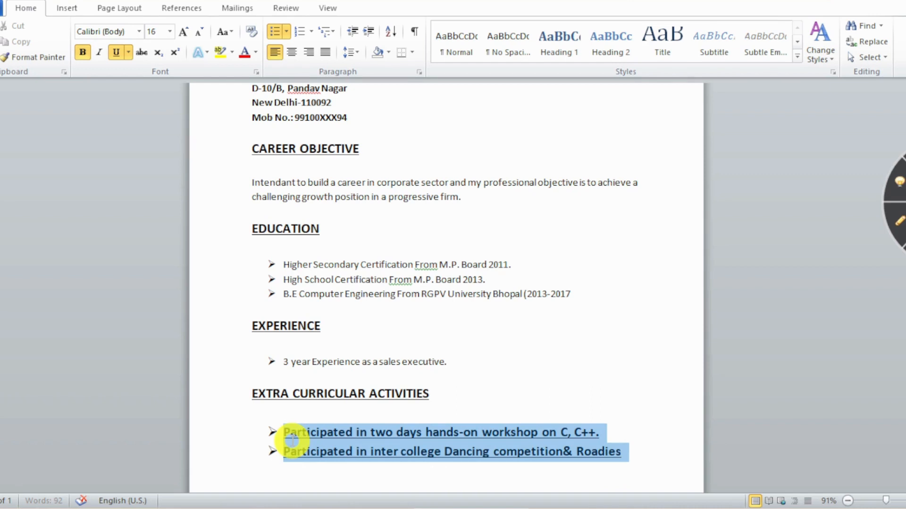
click(168, 32)
click(154, 95)
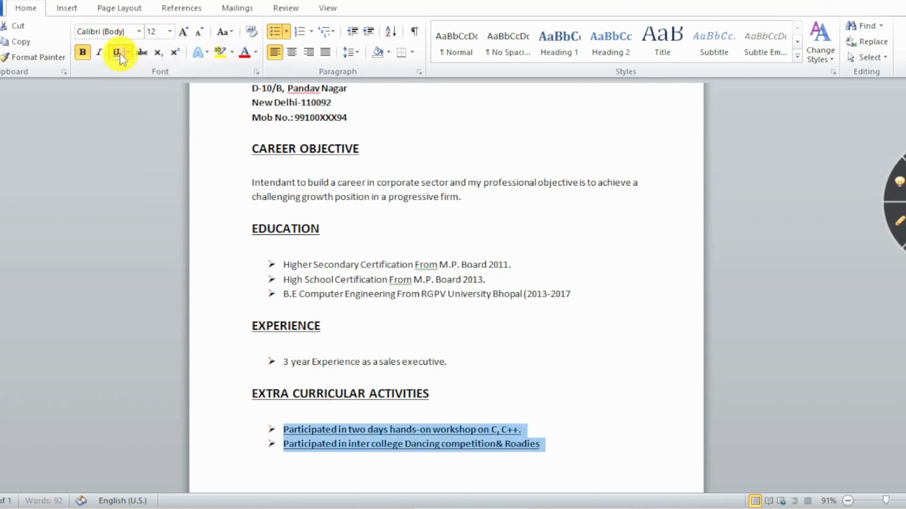
click(120, 53)
click(83, 51)
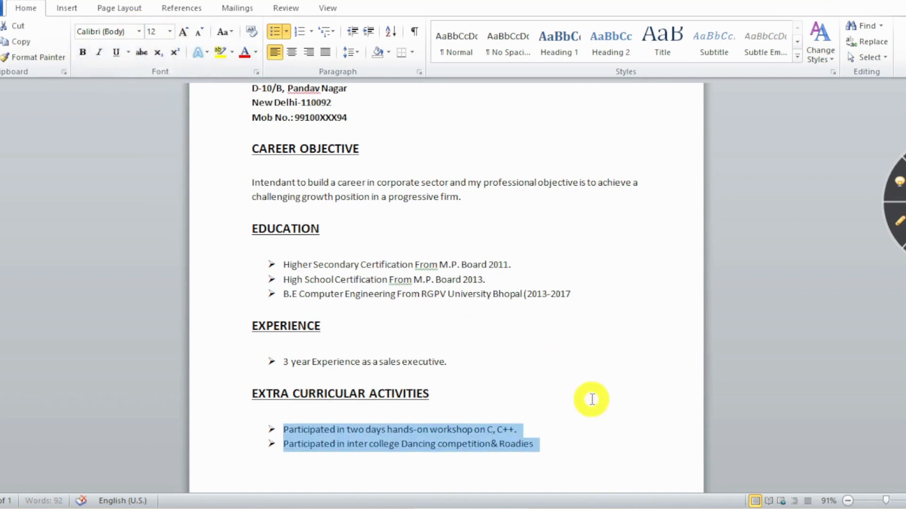
scroll(592, 400, down, 2)
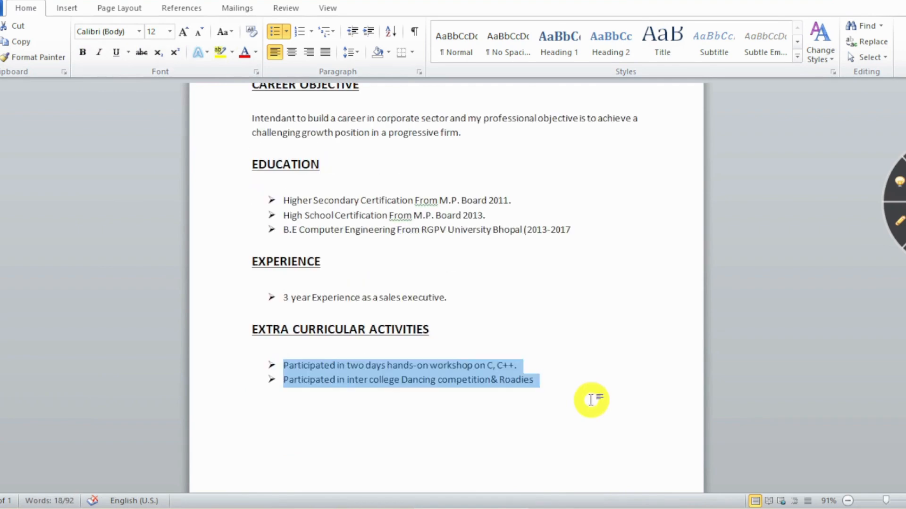
click(566, 381)
Type a HOBBIES heading after the activities list, with a blank line separating them.
key(Return)
key(Return)
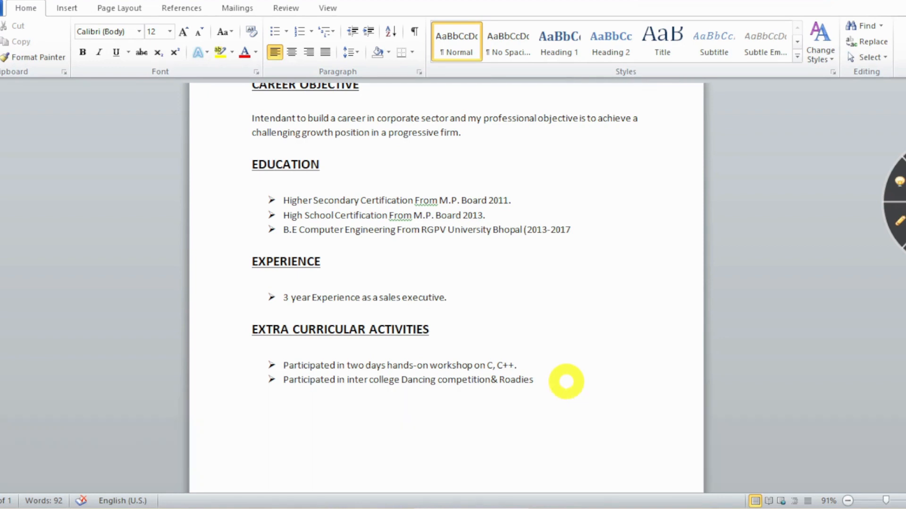
text(HOBB)
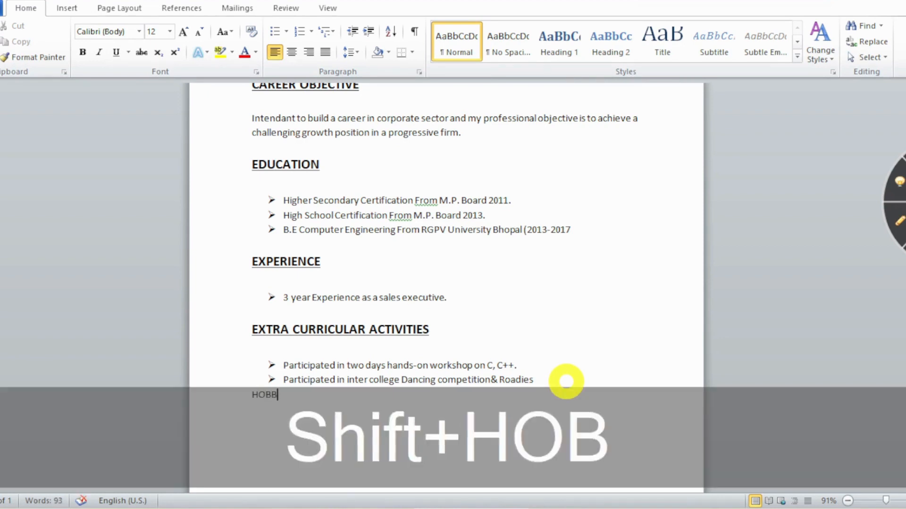
text(IES)
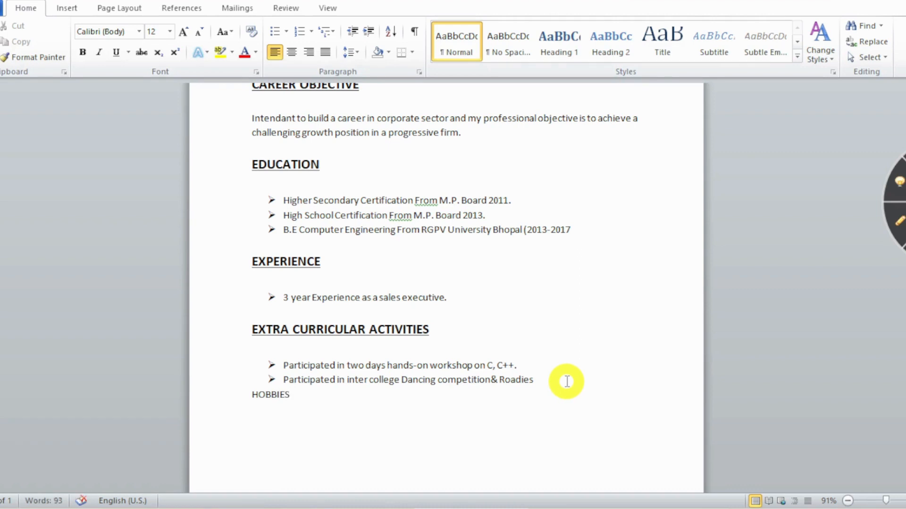
click(570, 380)
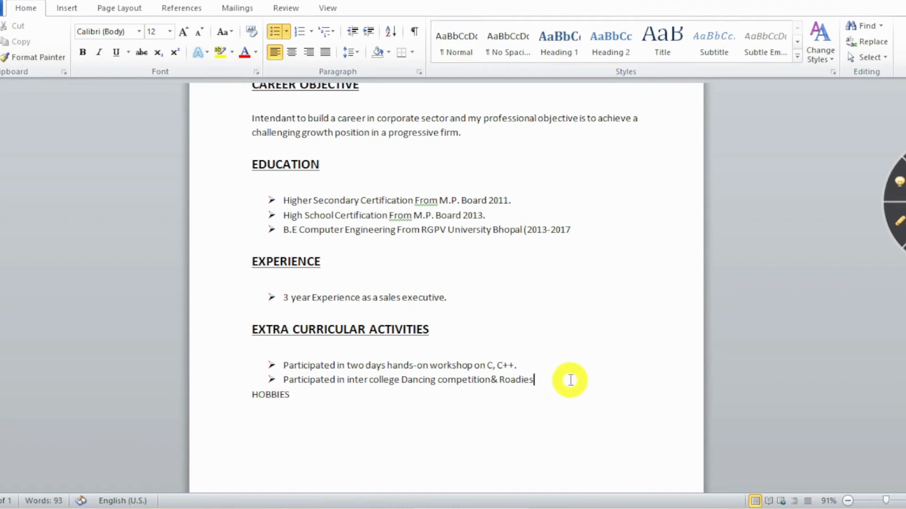
key(Return)
key(Return)
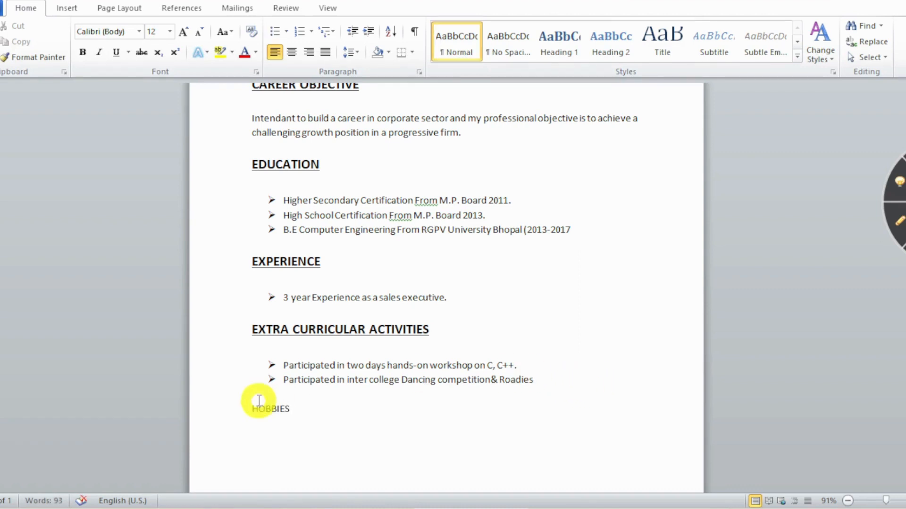
Format HOBBIES as bold, underlined 16 pt and start a new line beneath it.
drag(251, 408, 304, 410)
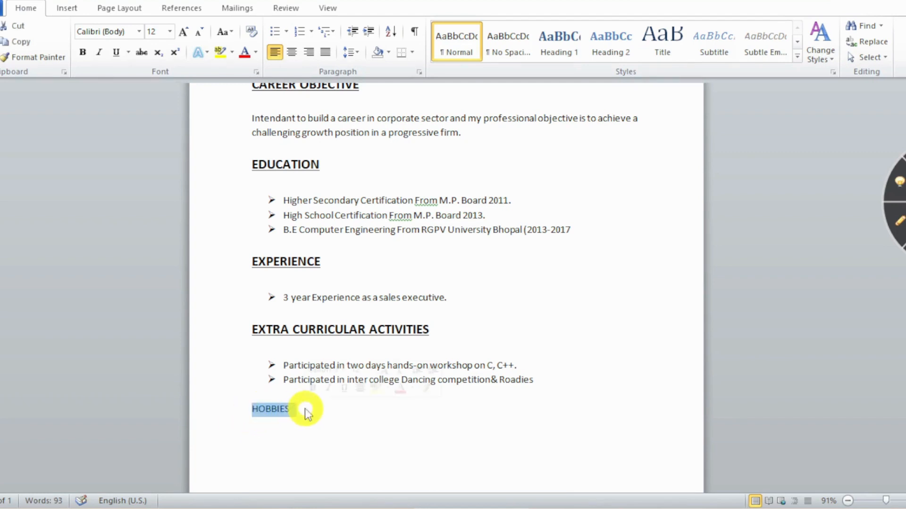
click(168, 32)
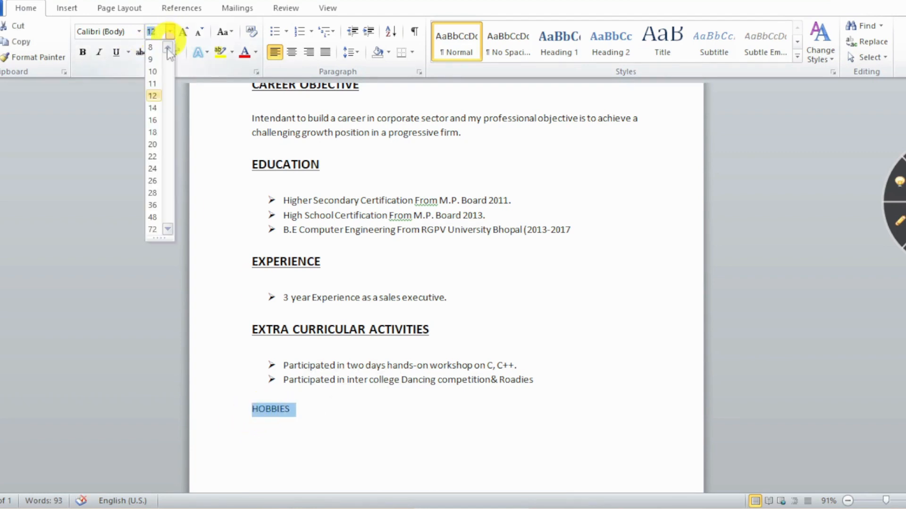
click(151, 119)
click(83, 52)
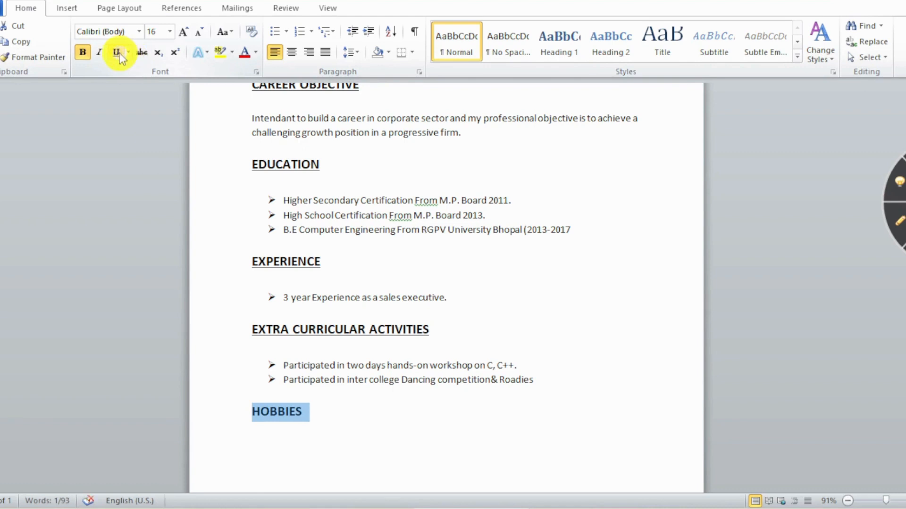
click(116, 52)
click(332, 418)
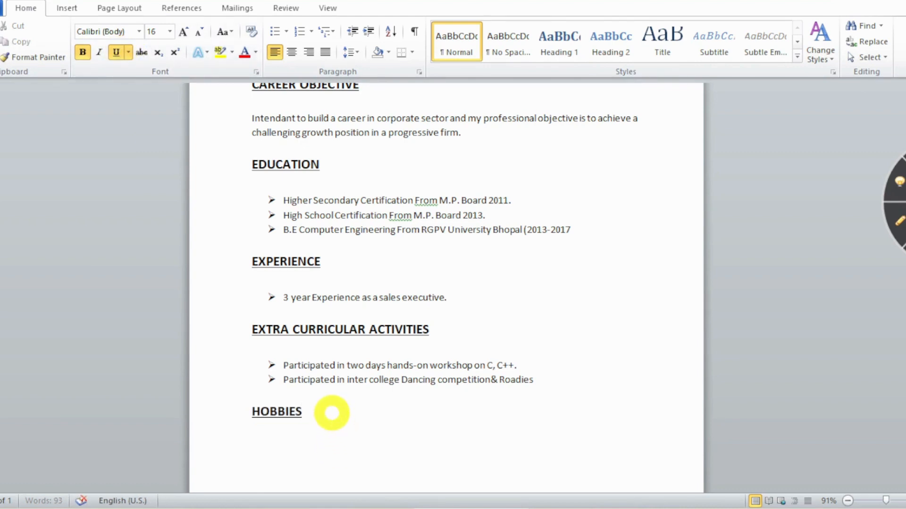
key(Return)
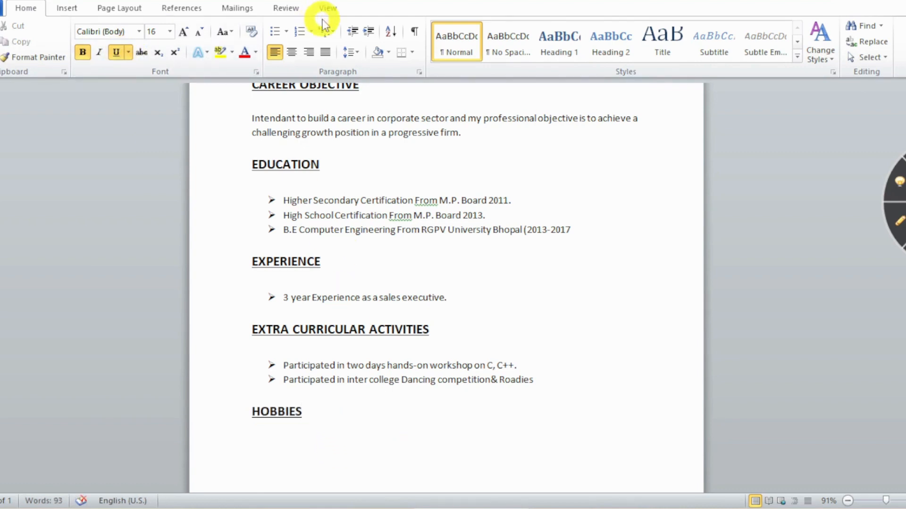
click(287, 32)
Add arrow-bulleted hobbies Movies., Listen Music., Playing Games., then type the SKILLS heading.
click(285, 71)
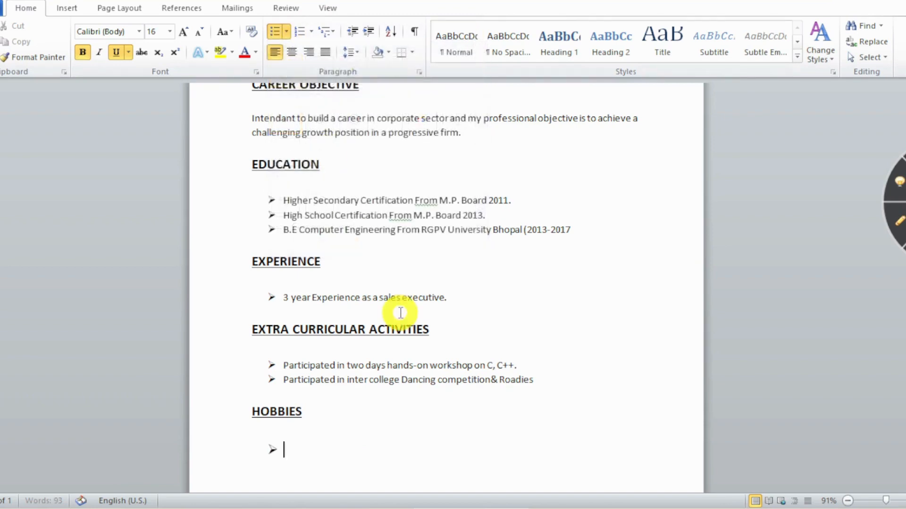
scroll(411, 339, down, 2)
text(Movies.)
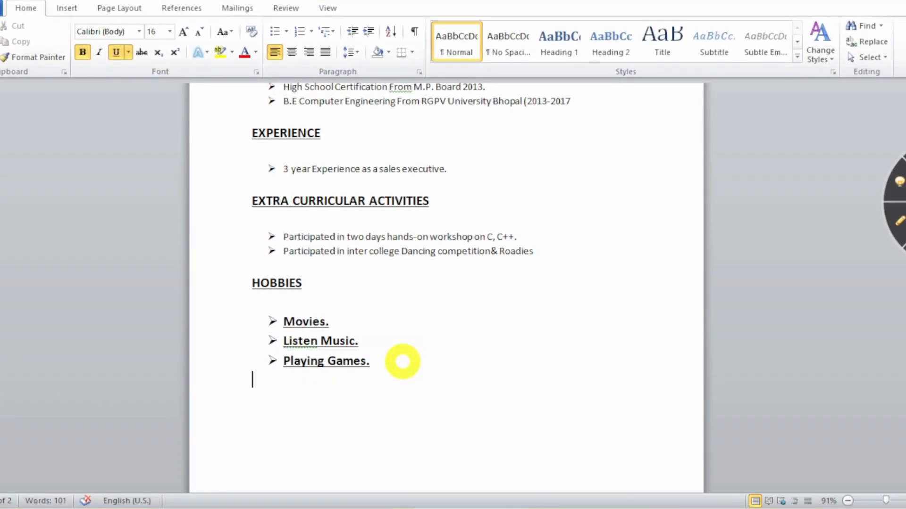
text(SKILLS)
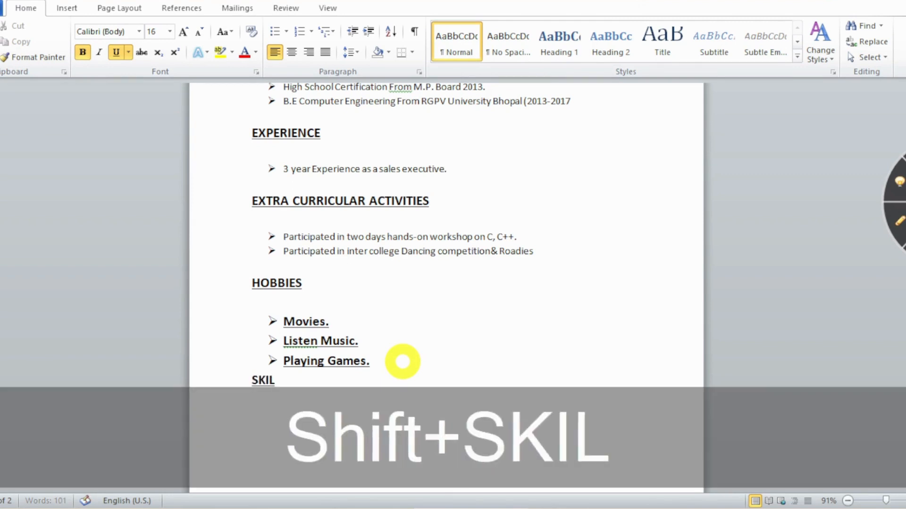
Put an unbulleted blank line above SKILLS and insert a page break after it.
click(424, 370)
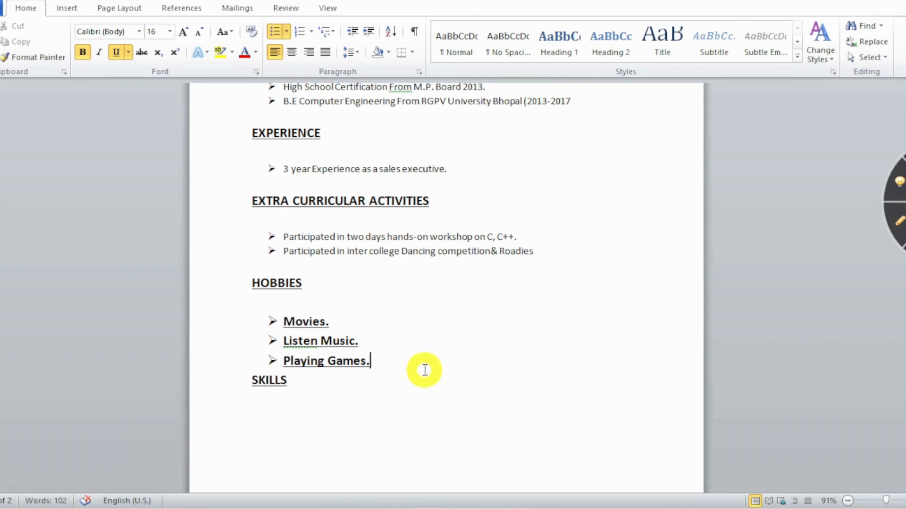
key(Return)
key(BackSpace)
click(424, 371)
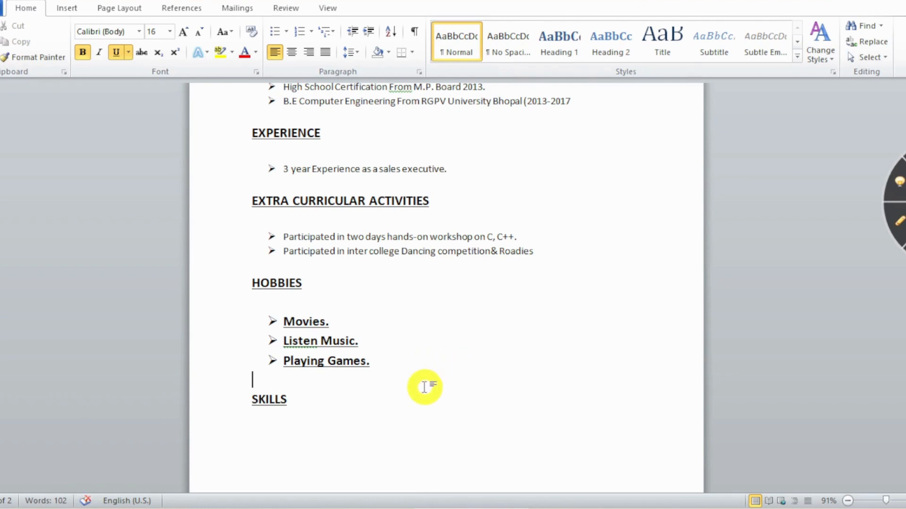
scroll(415, 398, down, 1)
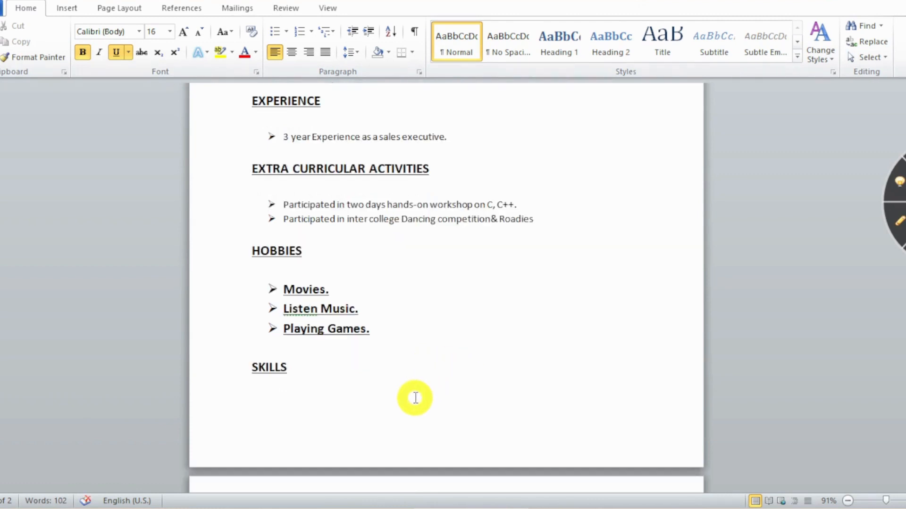
click(319, 369)
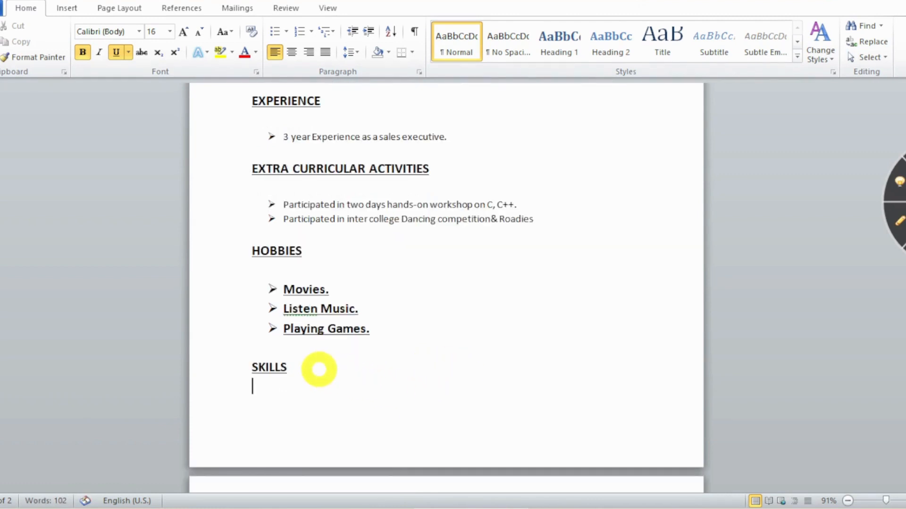
key(ctrl+Return)
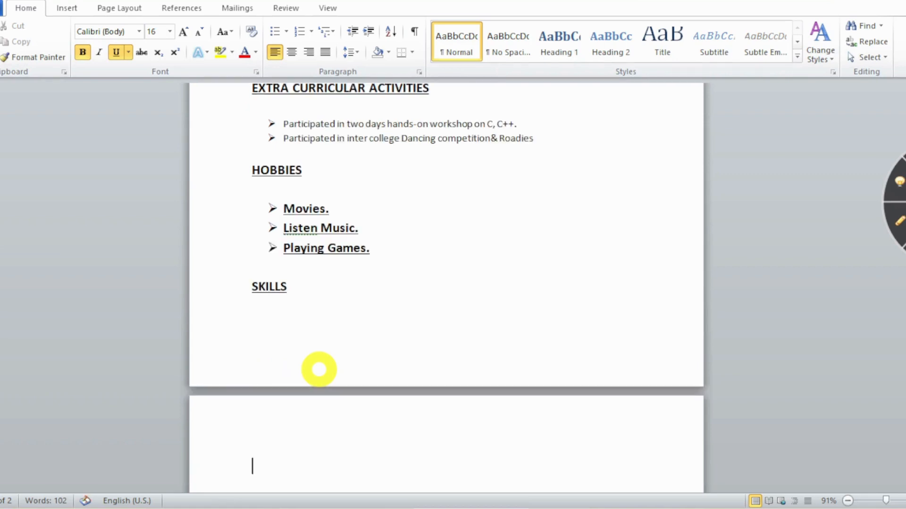
Start an arrow-bulleted skills list with Communication, Team Work and Leadership.
click(286, 32)
click(286, 71)
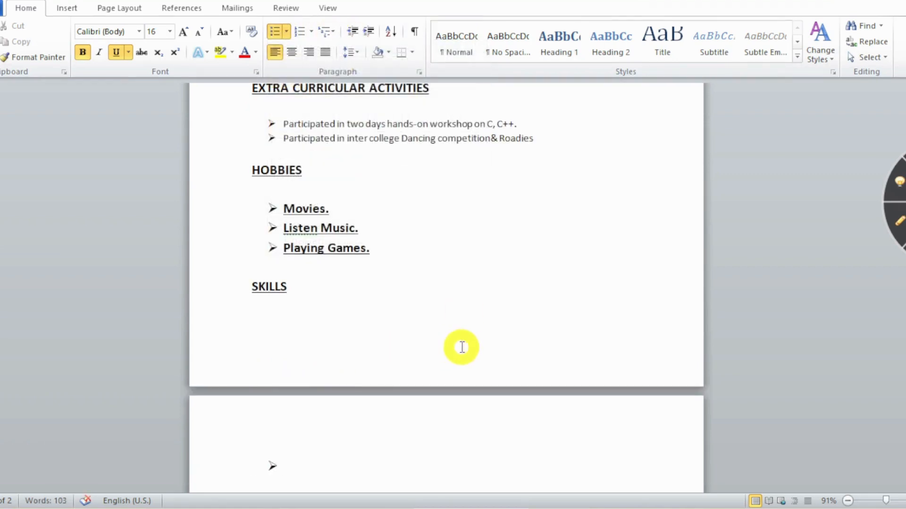
text(C)
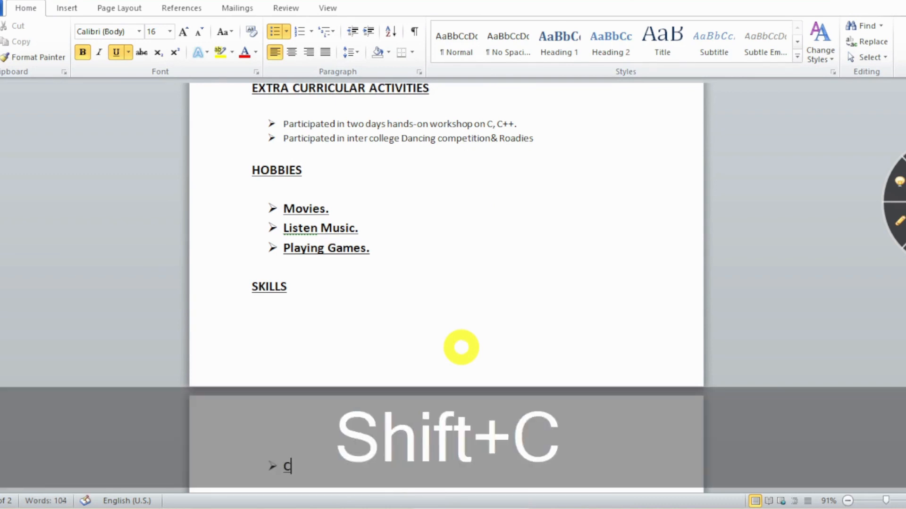
text(ommunic)
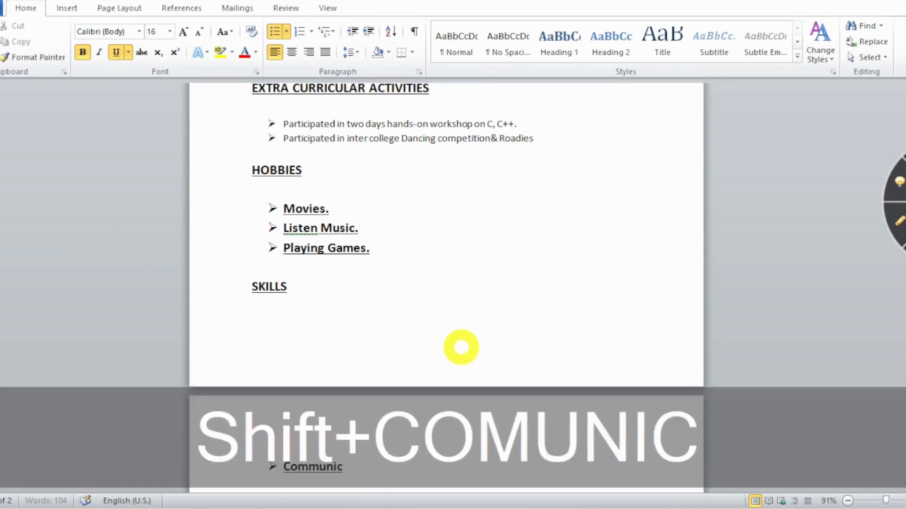
text(ation)
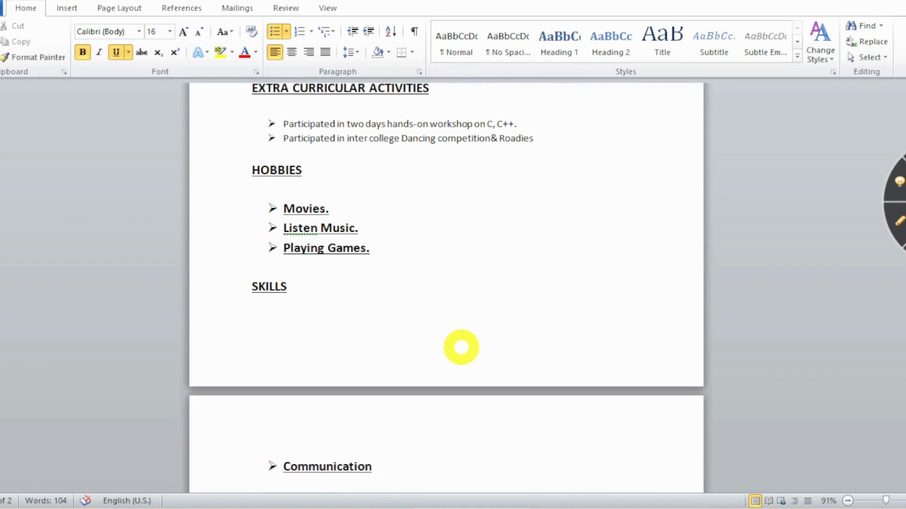
key(Return)
text(Team Work)
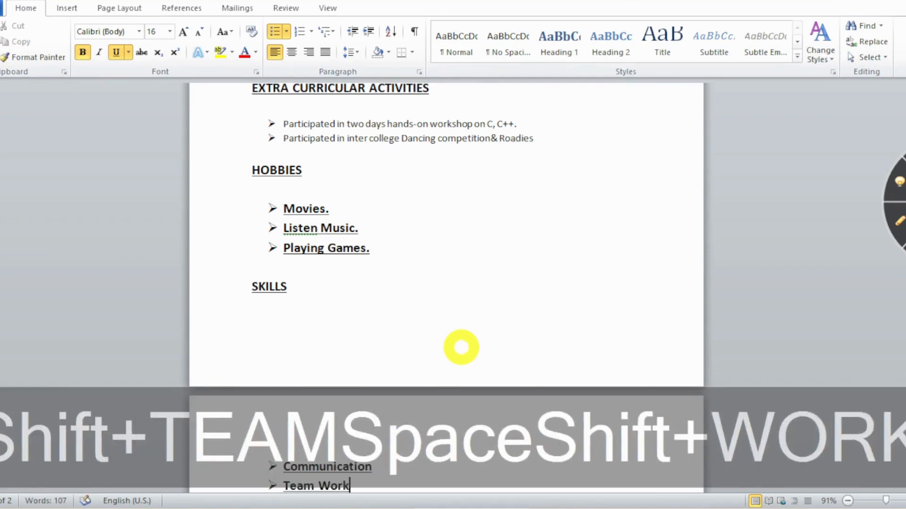
key(Return)
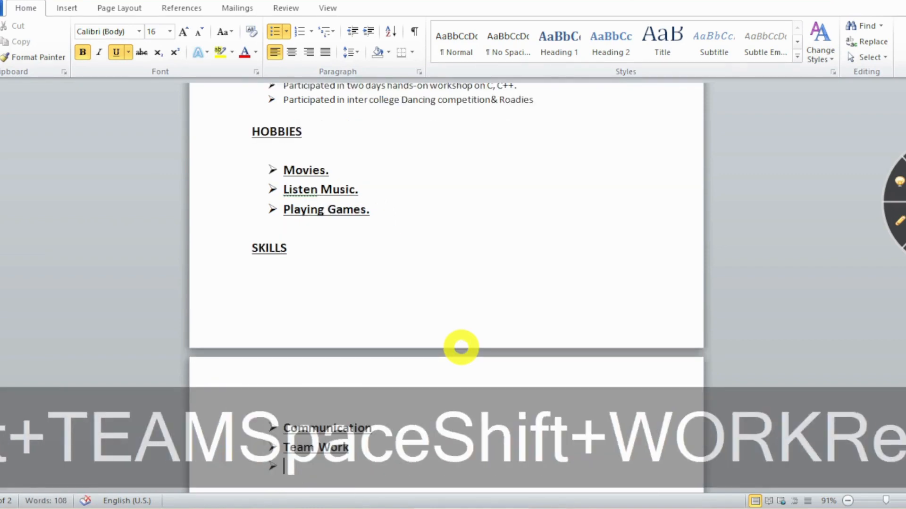
text(Leadersh)
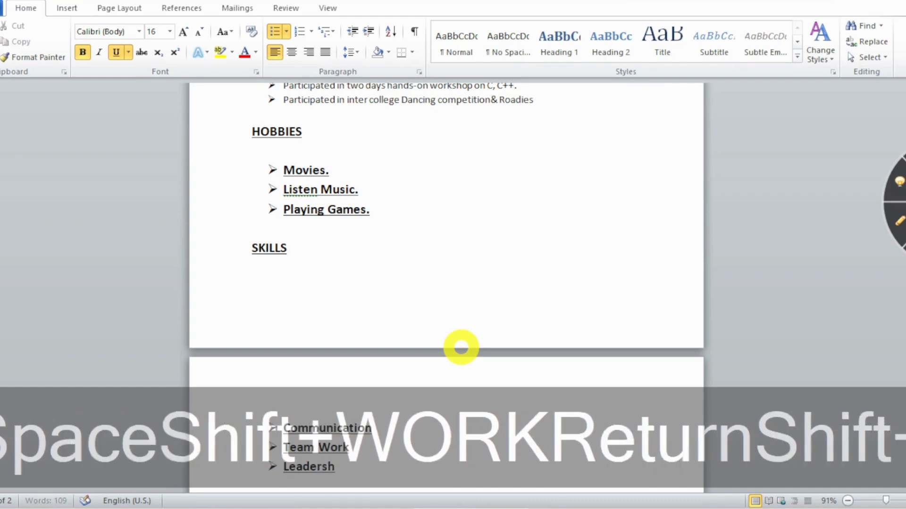
text(ip)
key(Return)
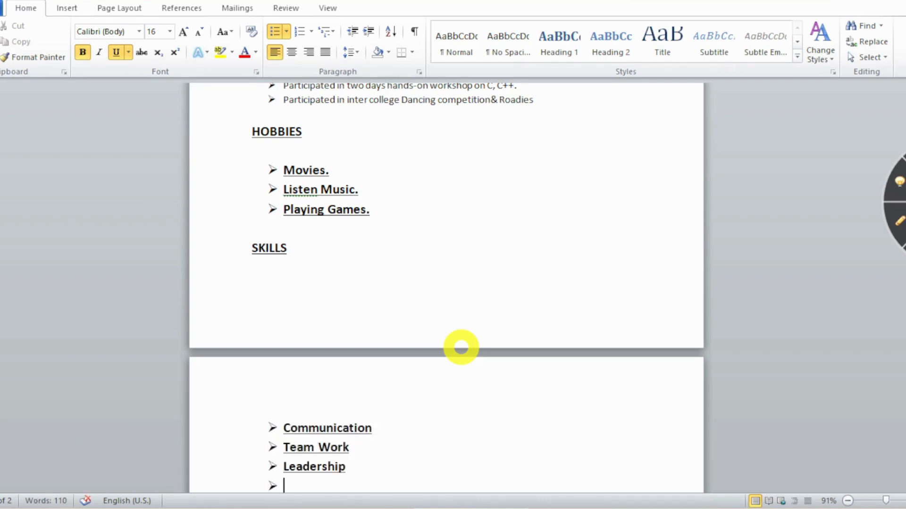
Add the skill 'Langauages- Androids, C++, HTML' and select the whole skills list.
text(Langau)
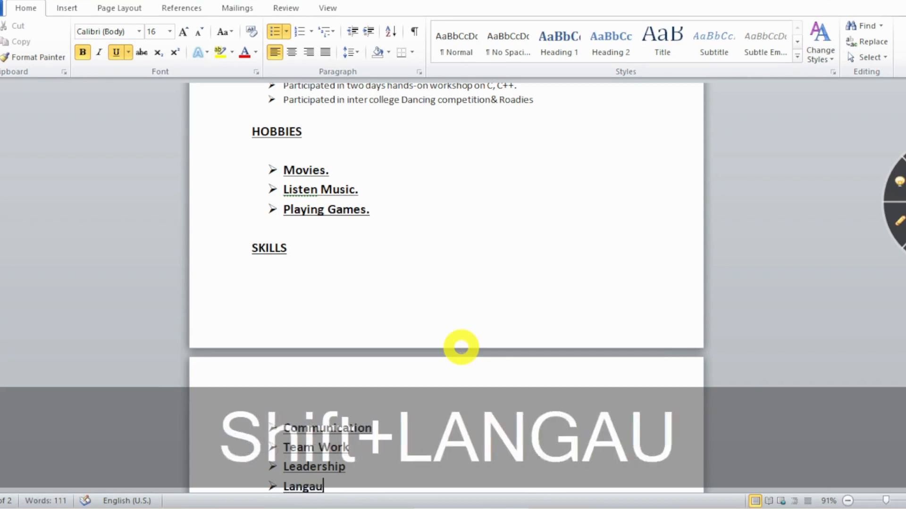
text(ages-)
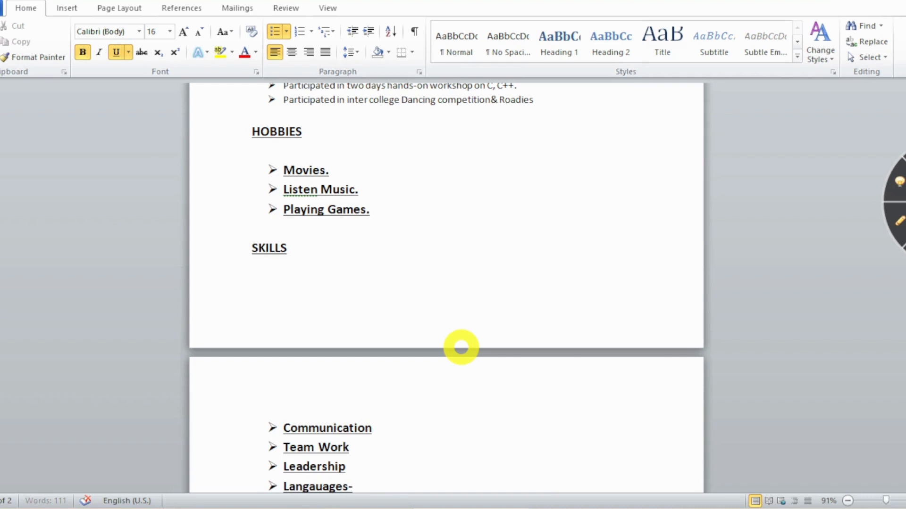
text( An)
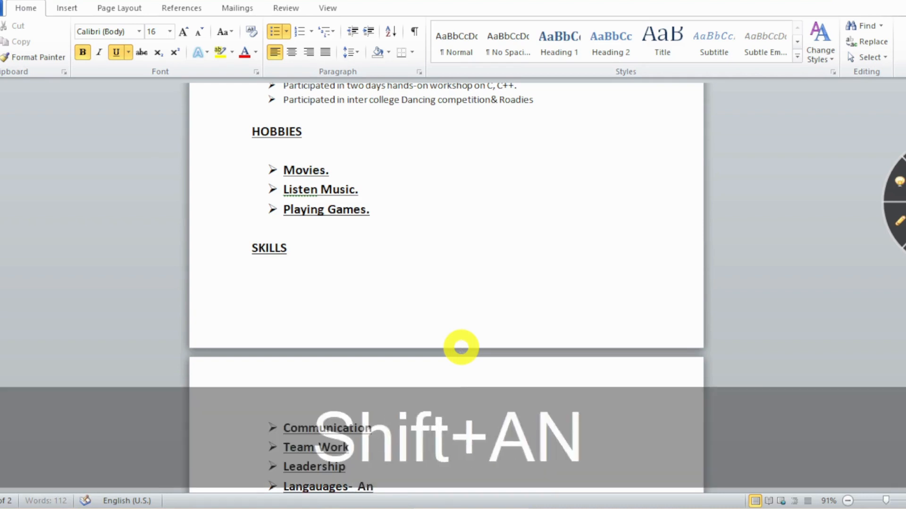
text(droi)
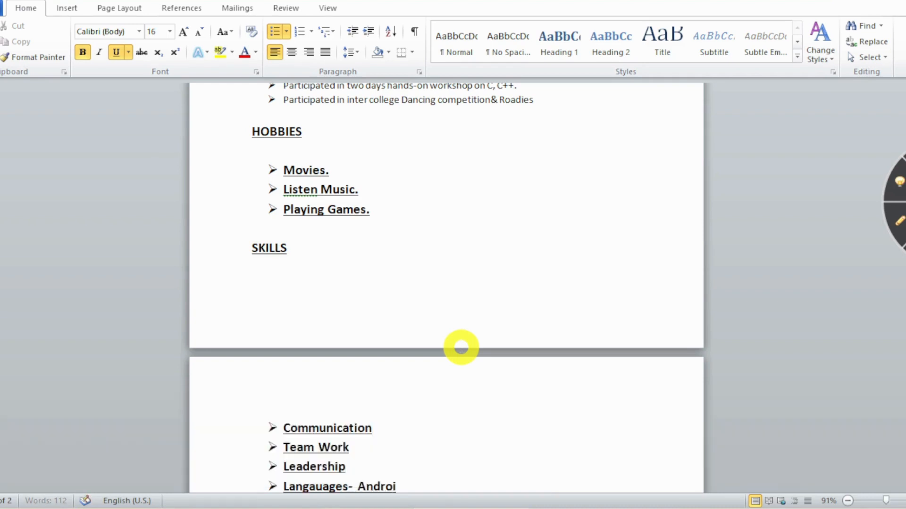
text(ds, C_)
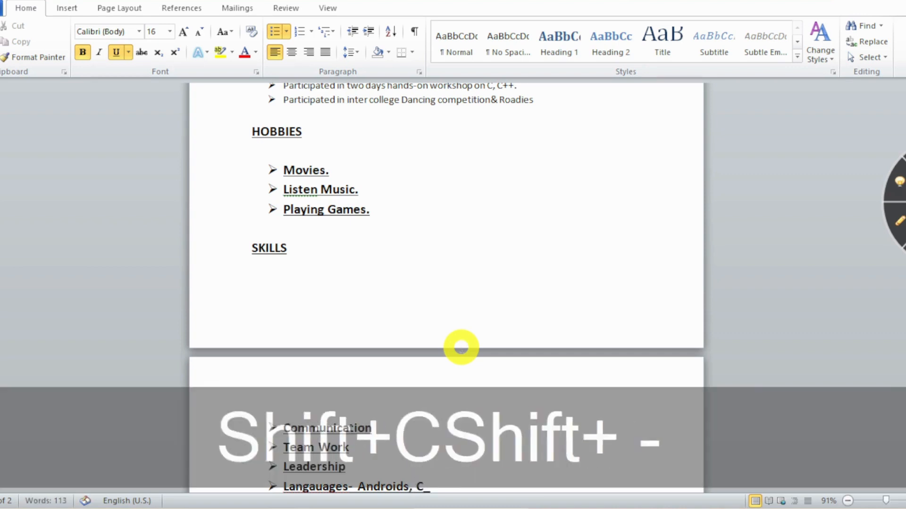
key(BackSpace)
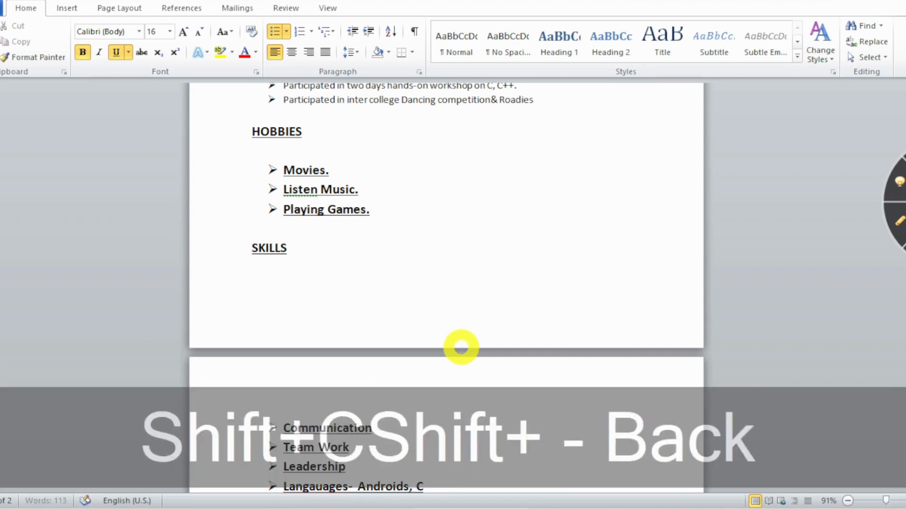
text(++)
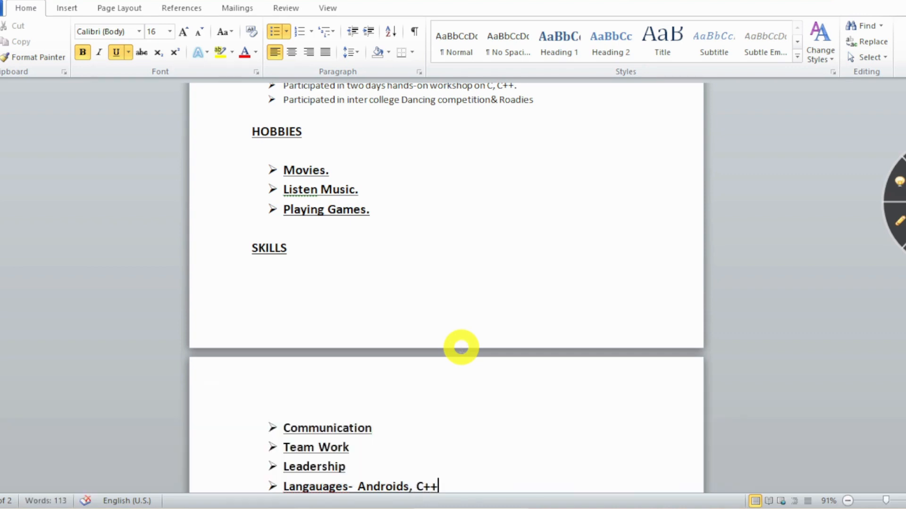
text(, H)
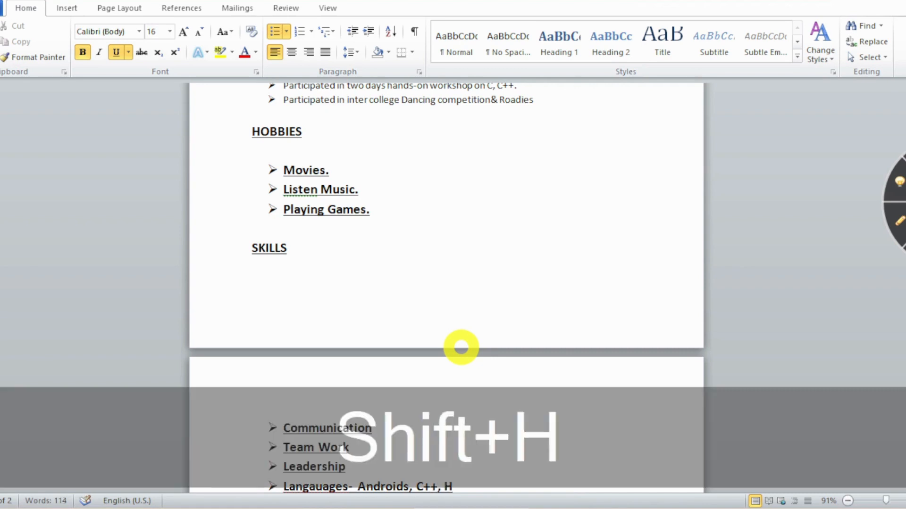
text(TML)
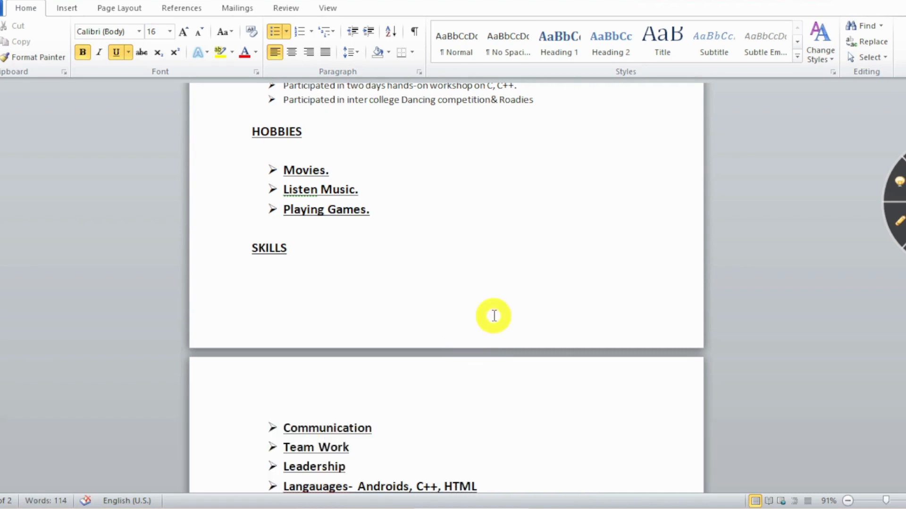
scroll(307, 313, down, 3)
drag(283, 332, 485, 396)
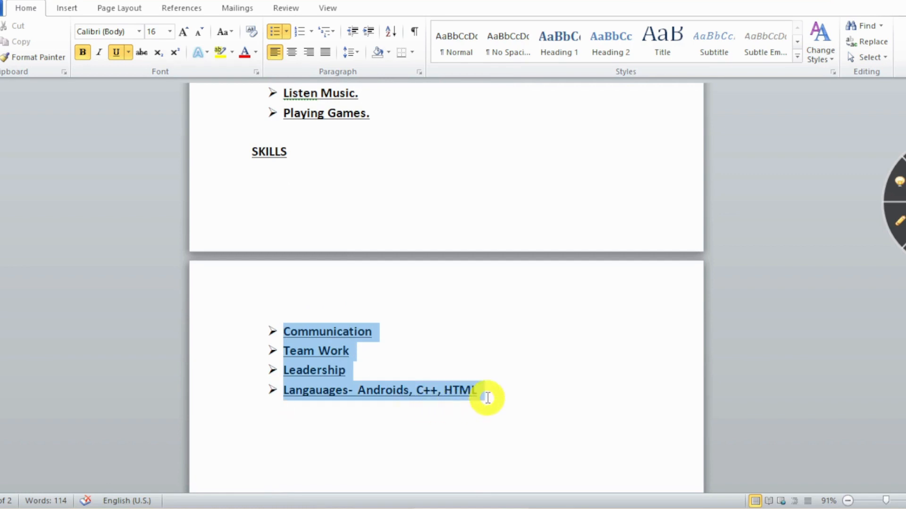
click(170, 32)
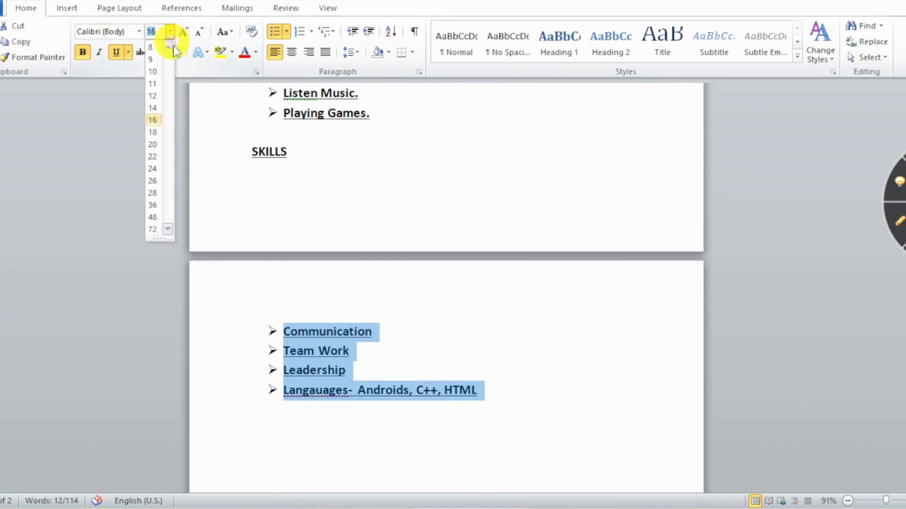
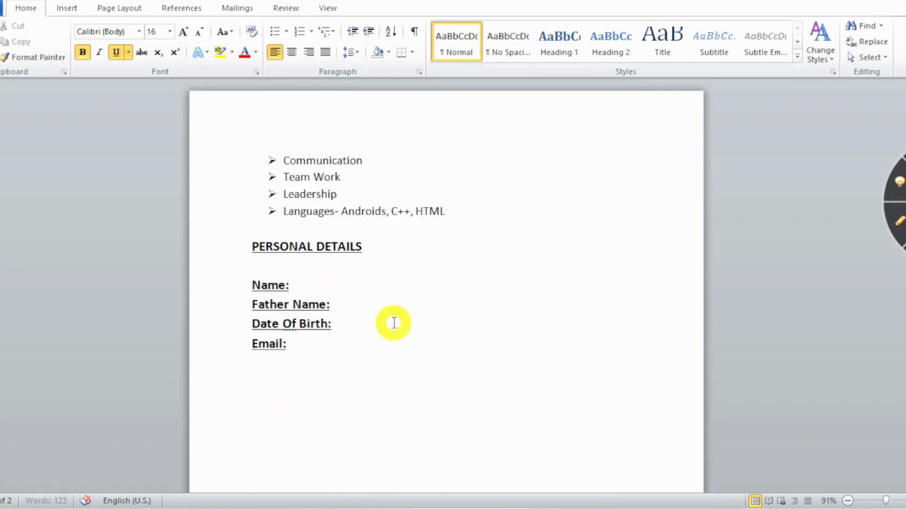
Make the personal-details labels plain 12 pt, with bold and underline removed.
drag(254, 284, 296, 340)
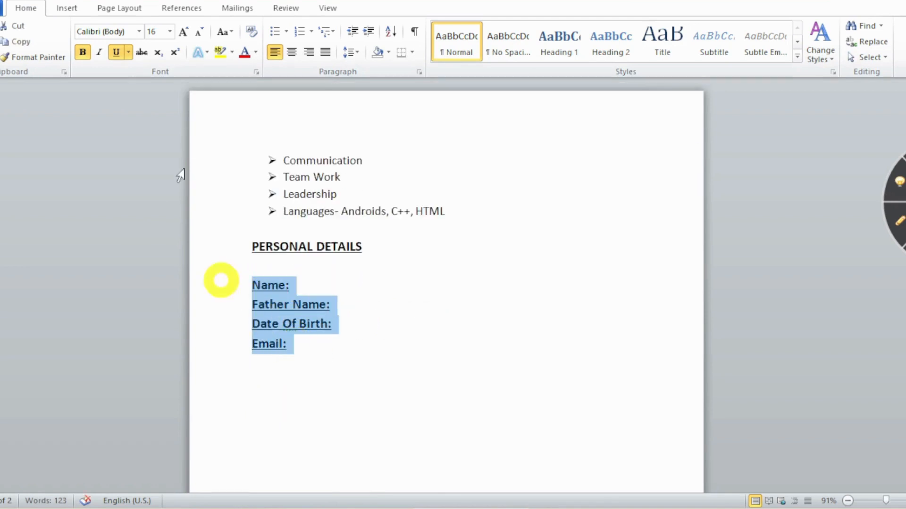
click(83, 52)
click(116, 52)
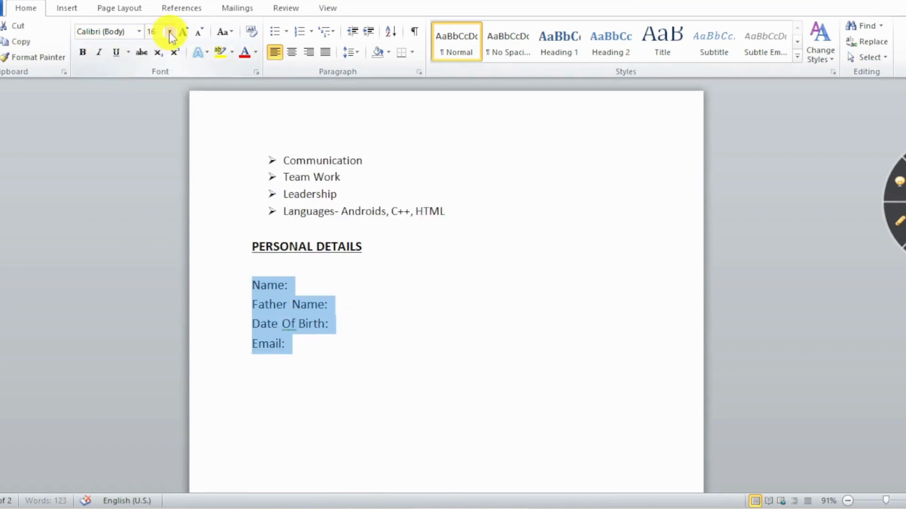
click(170, 31)
click(152, 101)
Enter the applicant's name and father's name beside their labels, fixing a capital-letter typo.
click(345, 280)
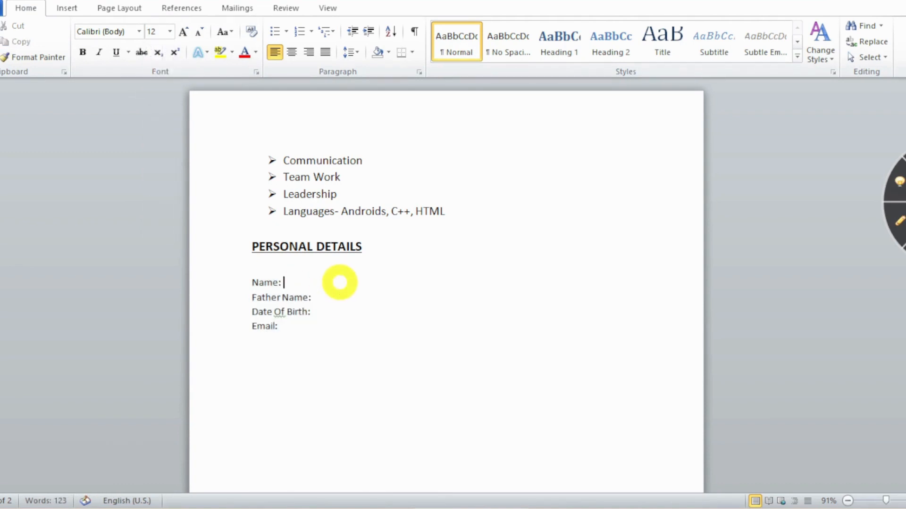
key(Tab)
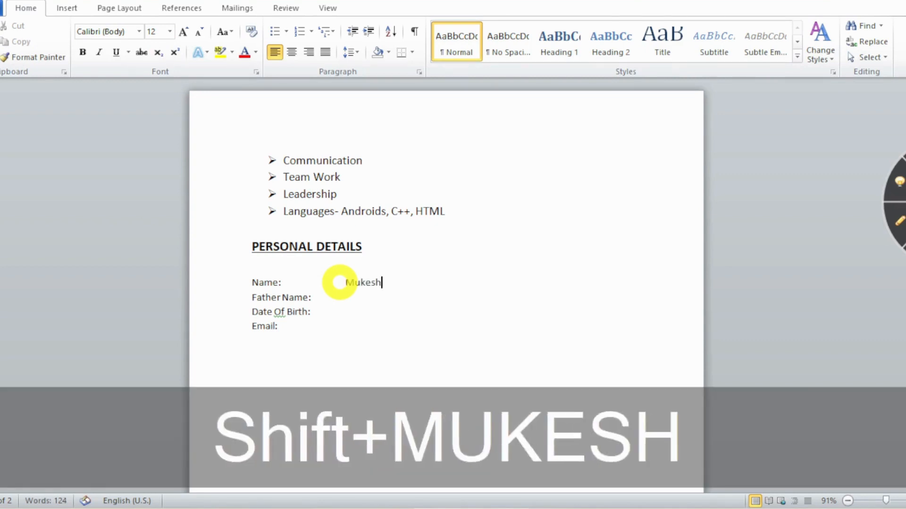
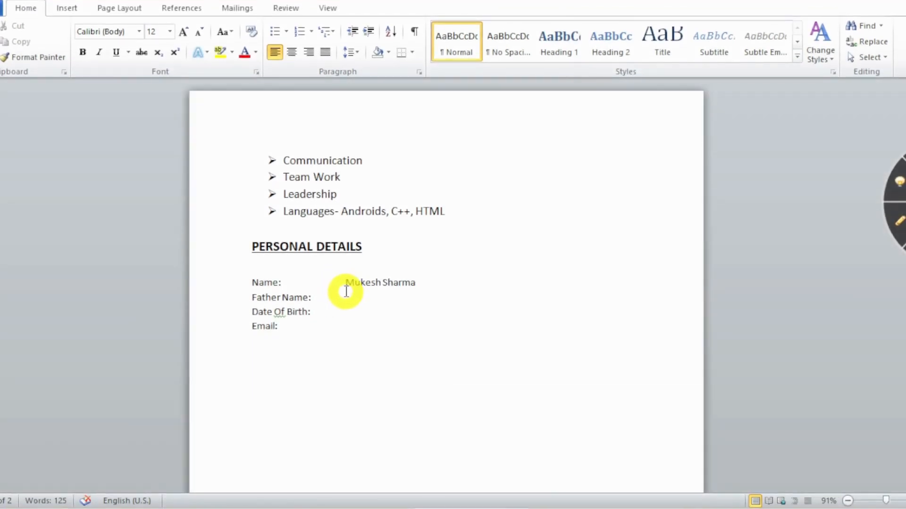
click(335, 299)
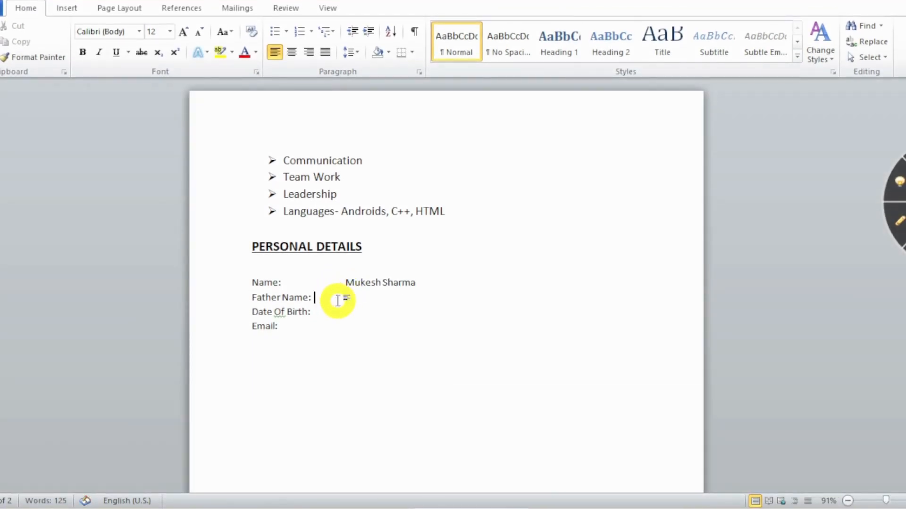
click(364, 325)
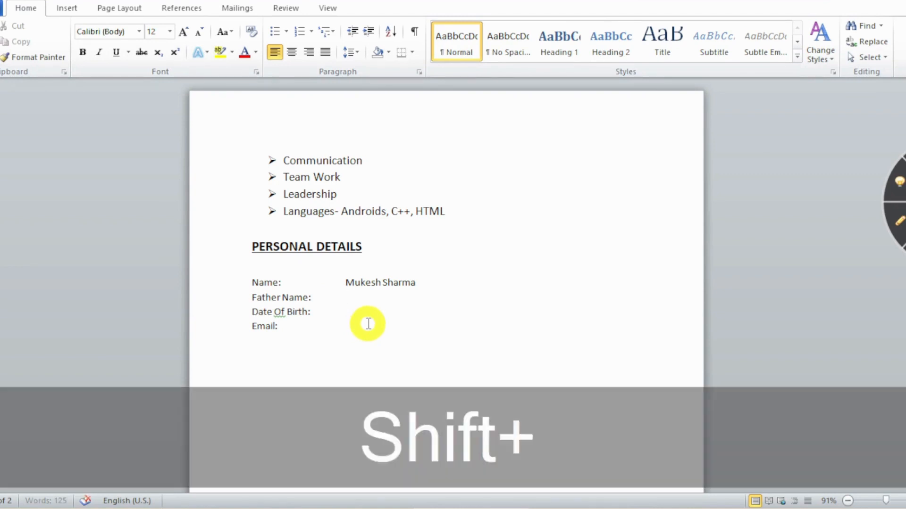
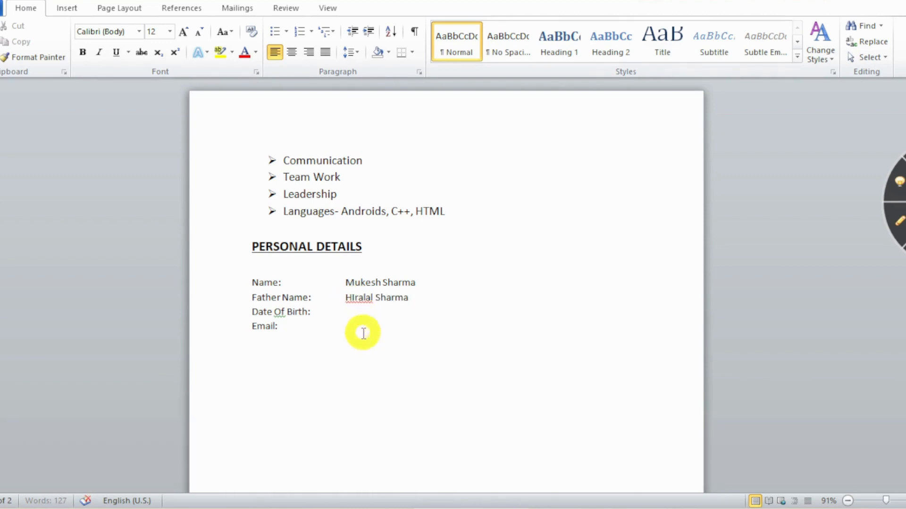
key(Delete)
text(i)
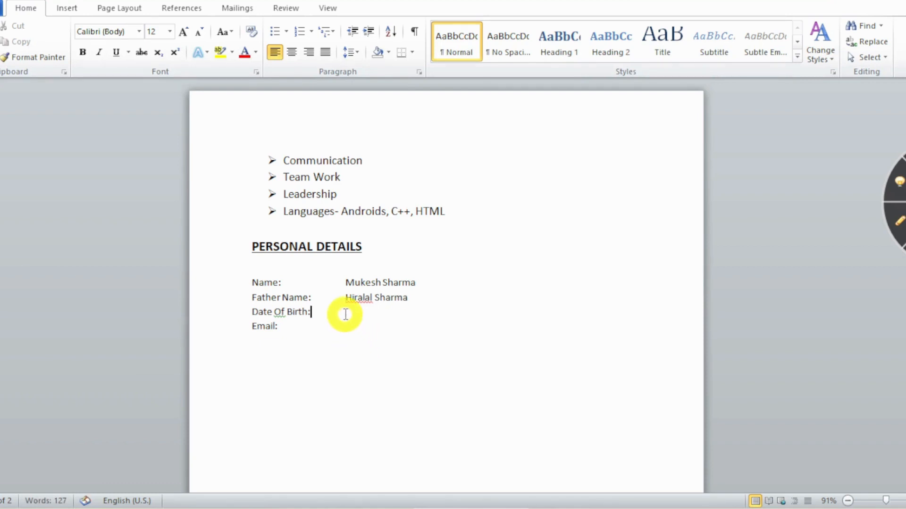
Fill in the date of birth and the applicant's e-mail address in the value column.
key(Tab)
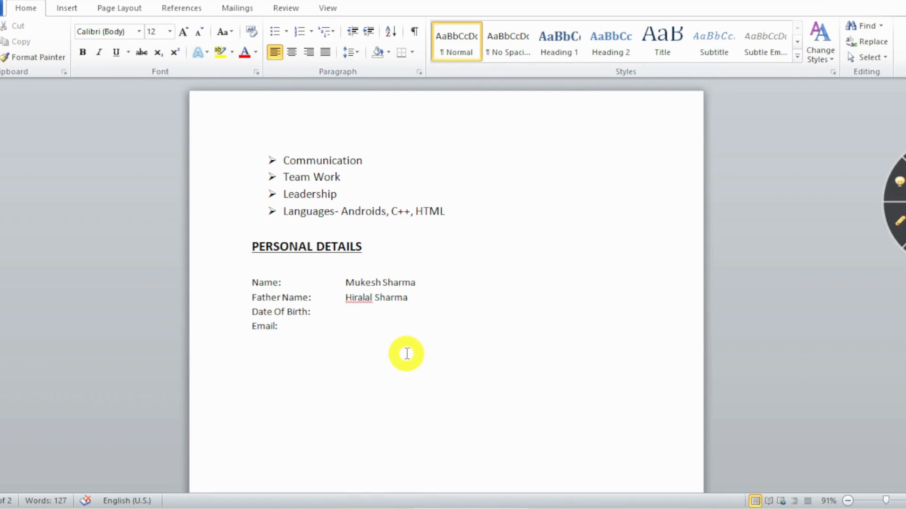
text(27th February 5)
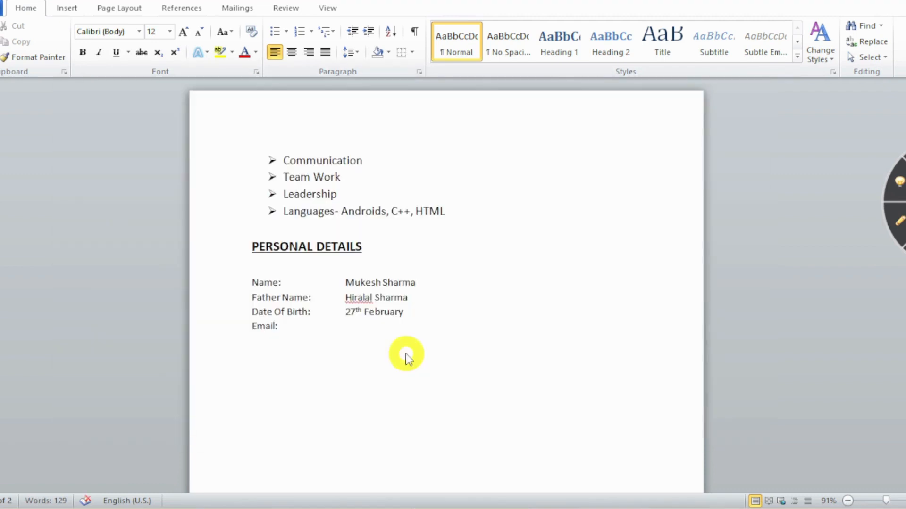
key(BackSpace)
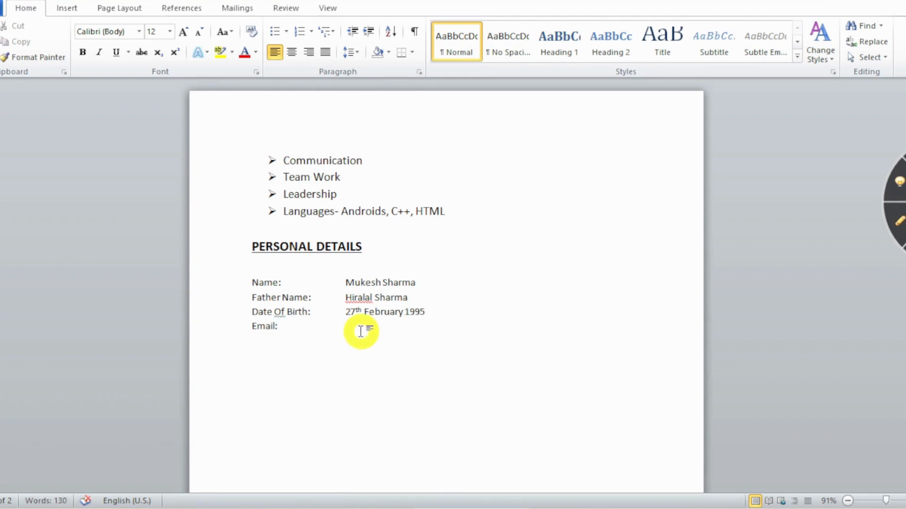
key(Tab)
key(Tab)
key(Tab)
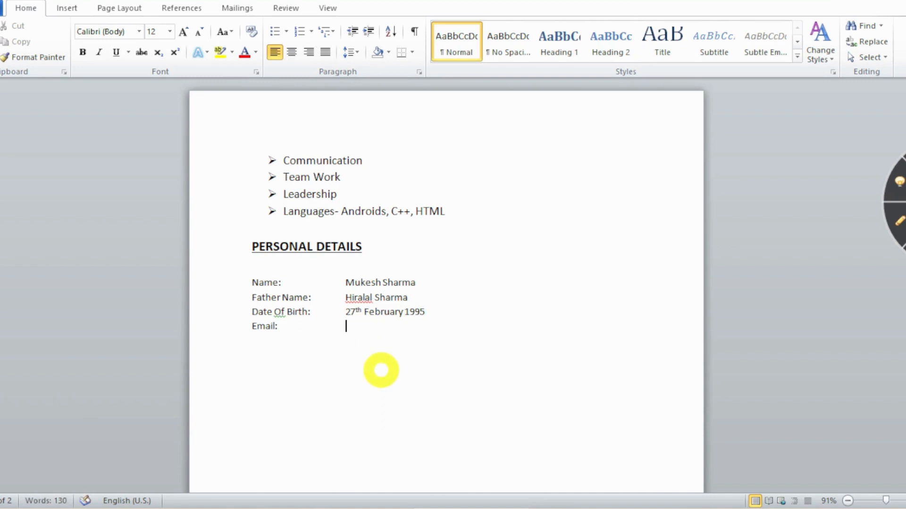
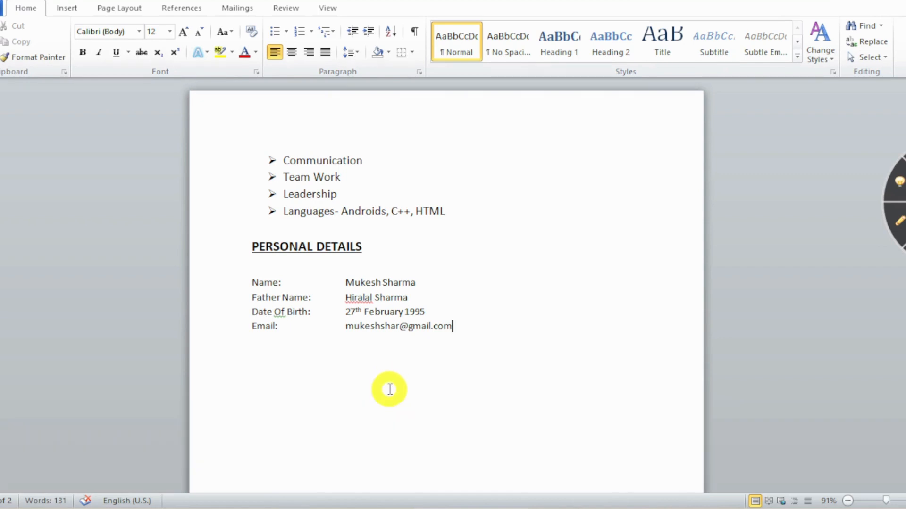
key(Return)
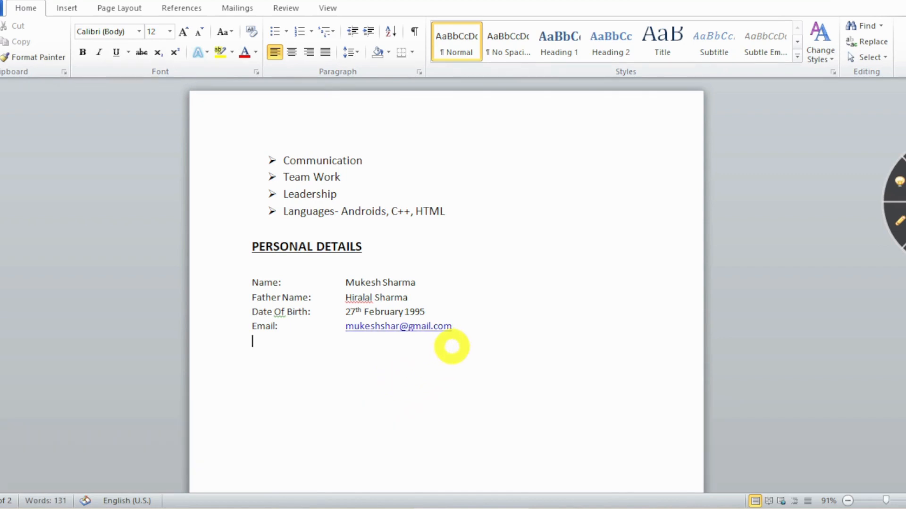
Remove the hyperlink from the e-mail address so it appears as plain text.
right_click(405, 327)
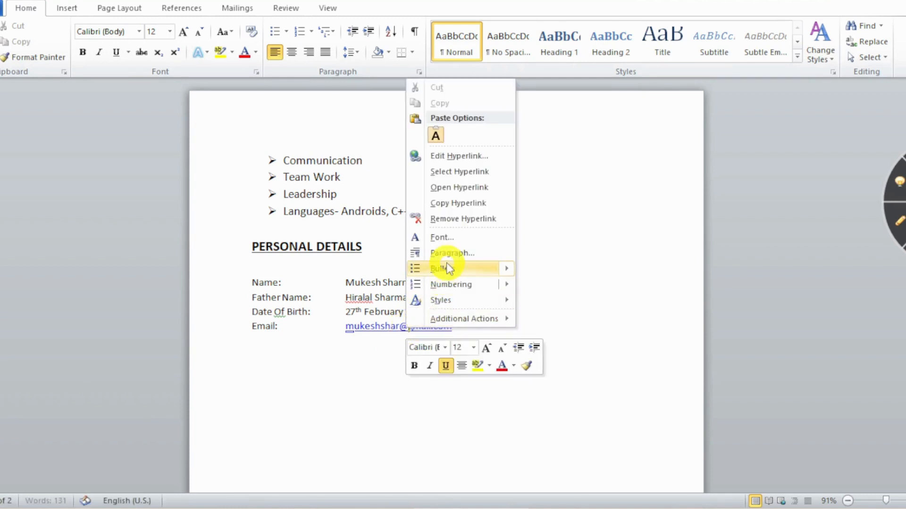
click(473, 222)
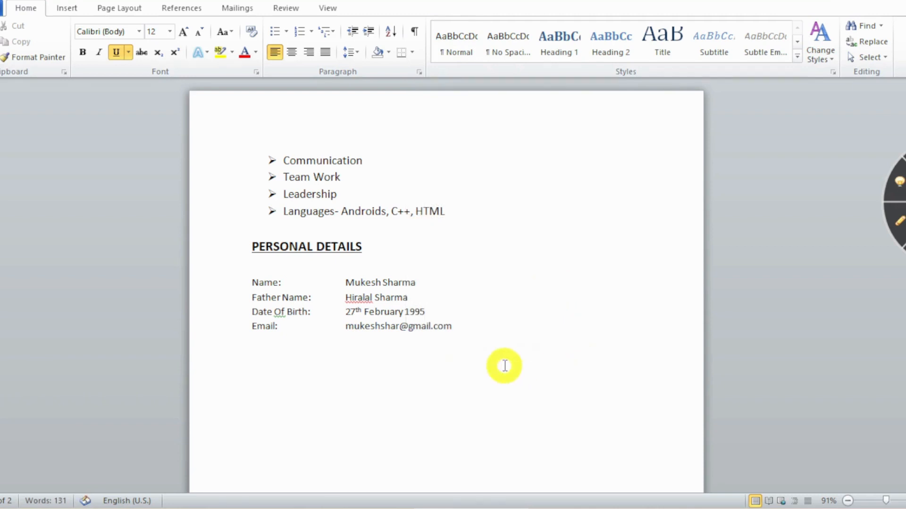
click(298, 364)
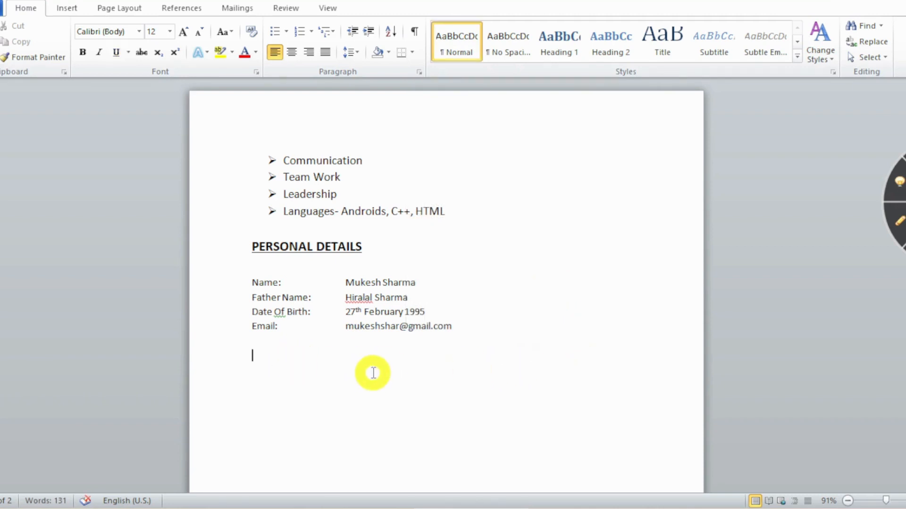
Type the 'Declaration:' label and begin the declaration statement with 'I'.
text(De)
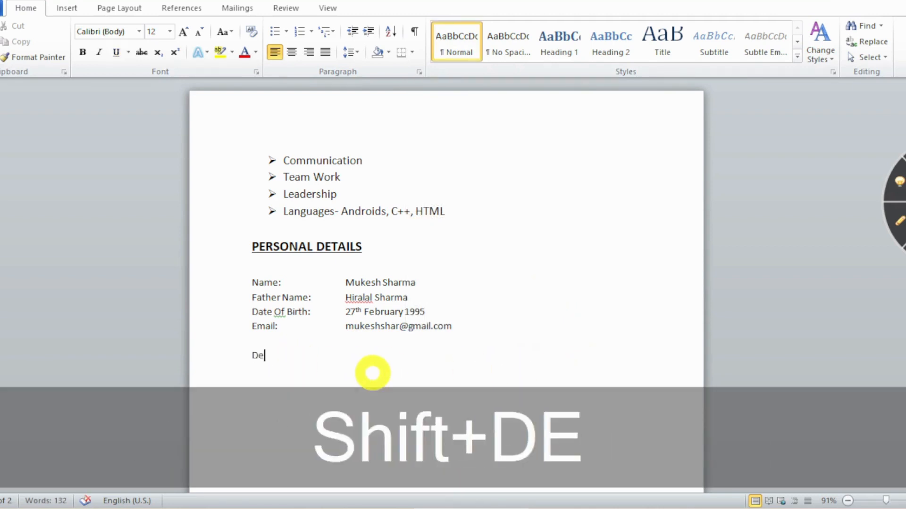
text(c)
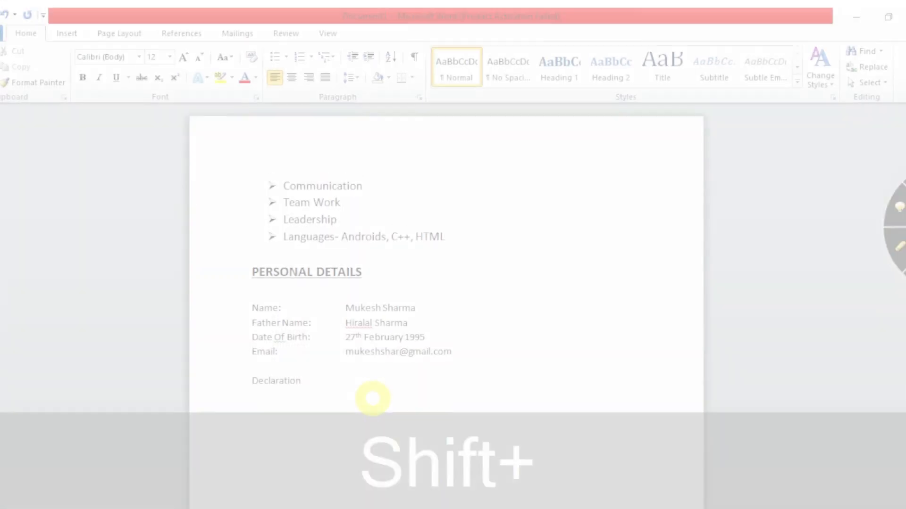
text(:)
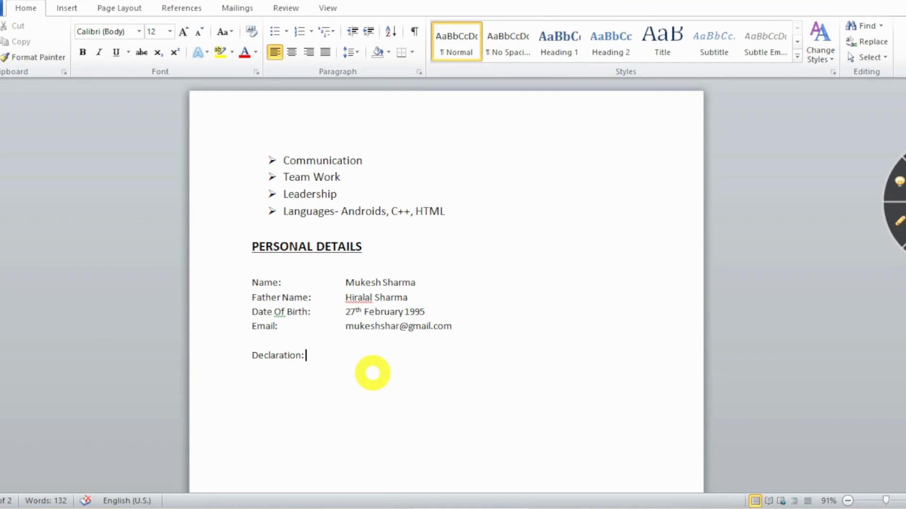
text(O)
key(BackSpace)
text(I)
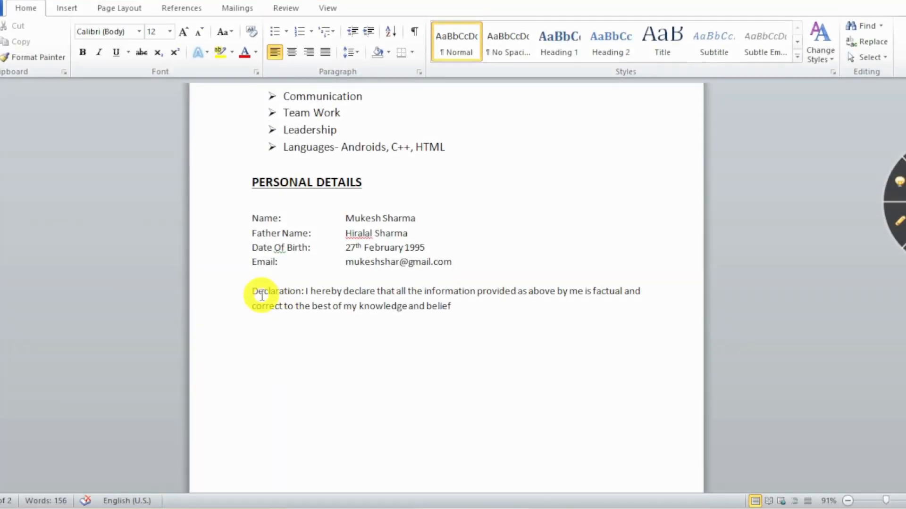
Make the 'Declaration:' label bold and 16 pt.
click(253, 291)
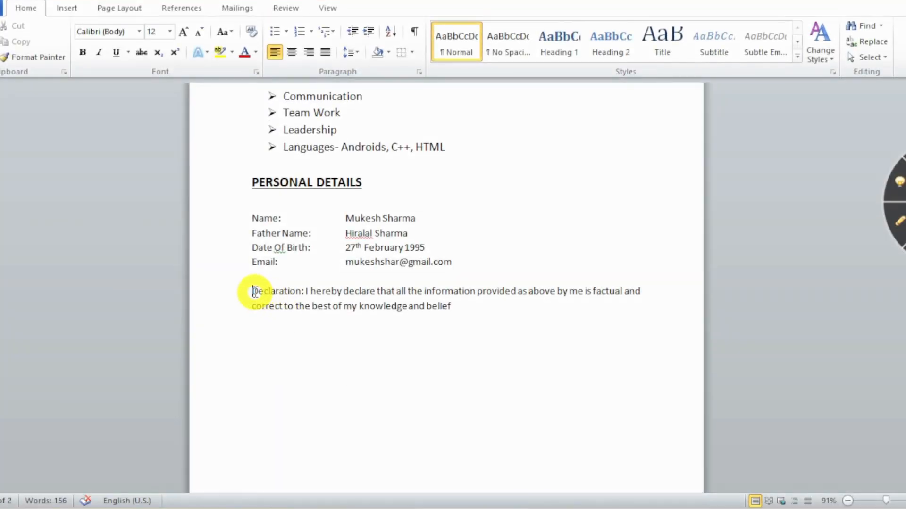
drag(253, 291, 306, 288)
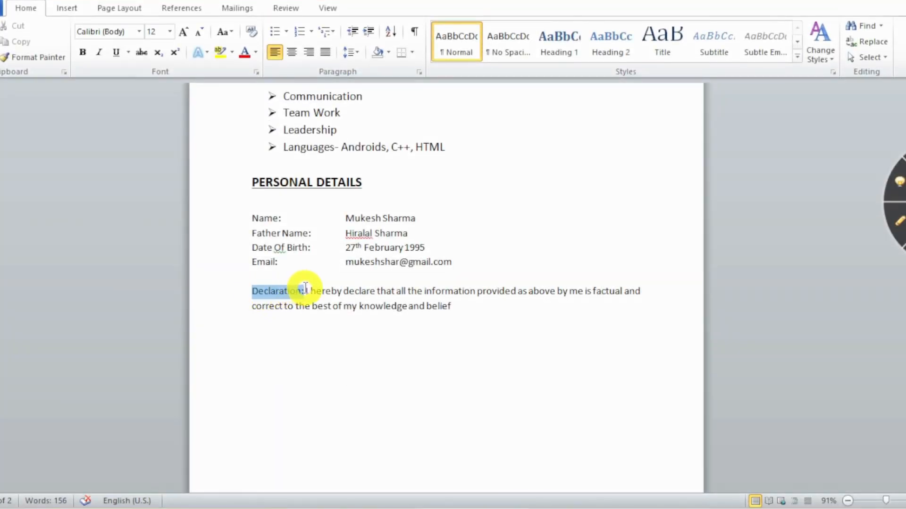
click(82, 52)
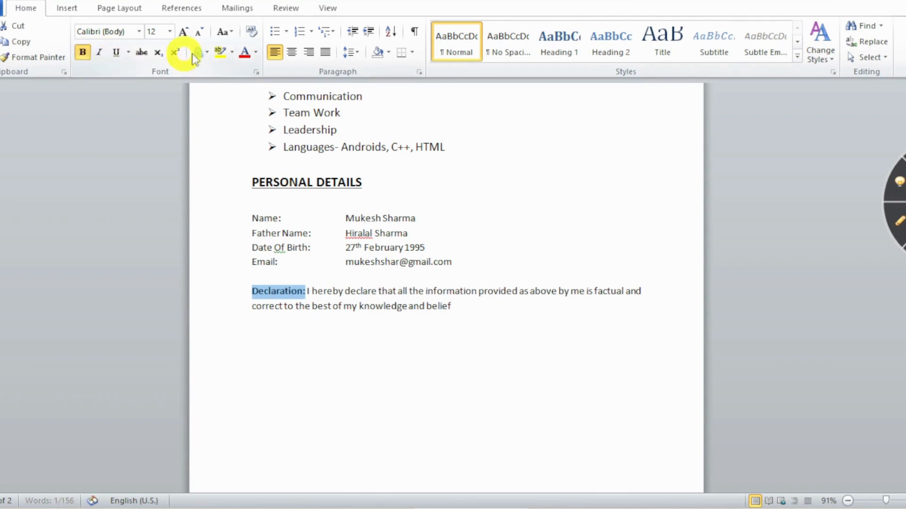
click(171, 32)
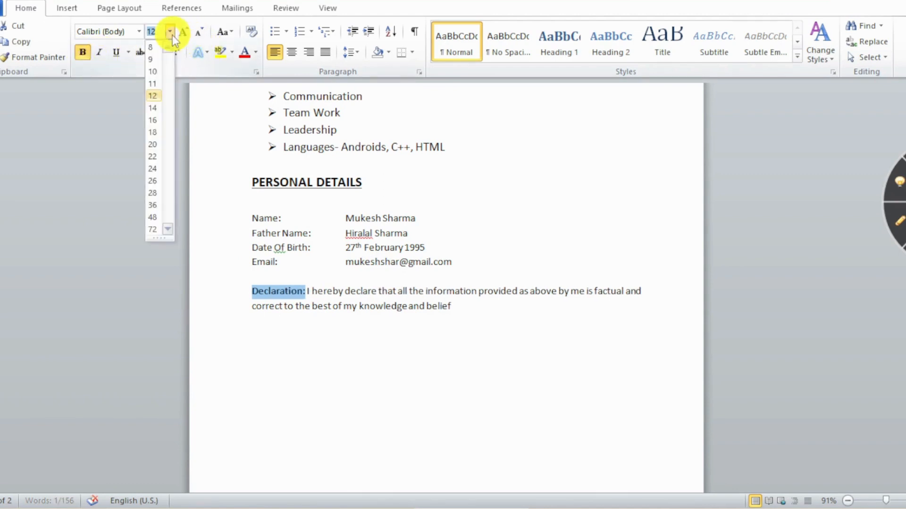
click(155, 119)
End the declaration with a full stop and add a 'Place: Indore' line below.
click(498, 329)
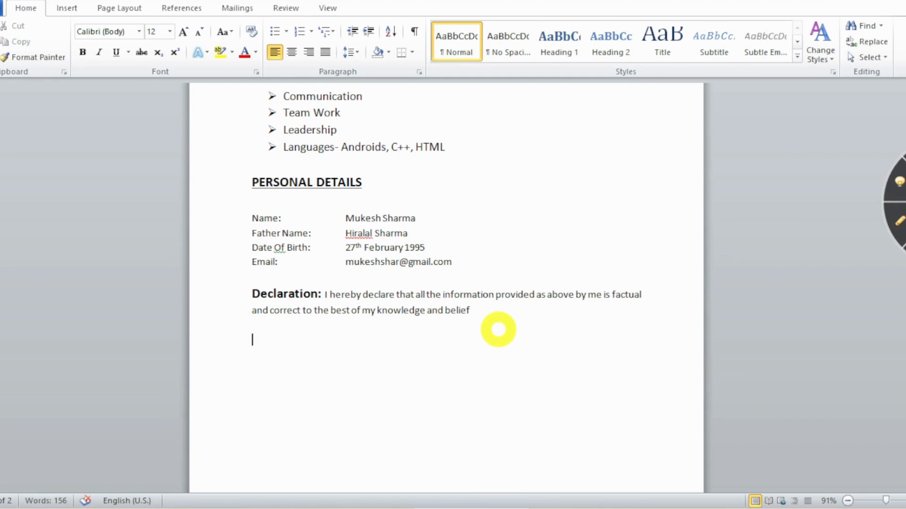
click(495, 326)
click(481, 311)
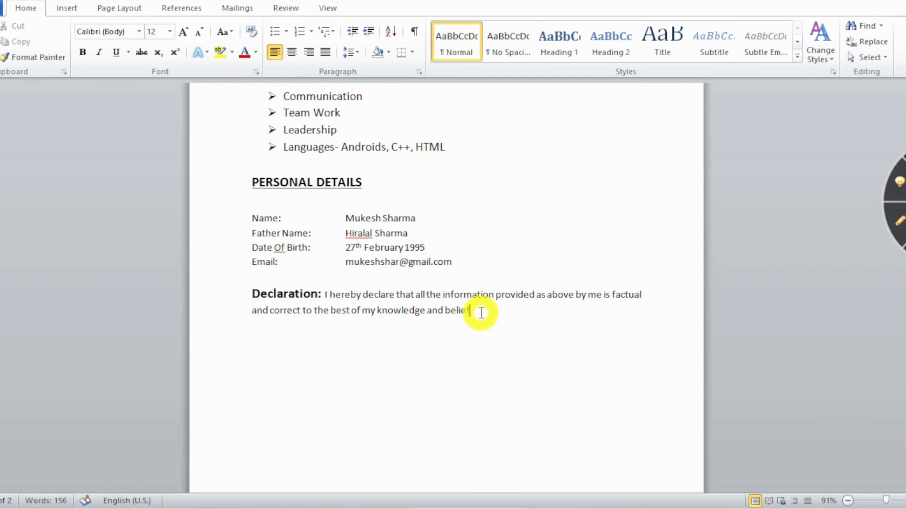
text(.)
click(297, 340)
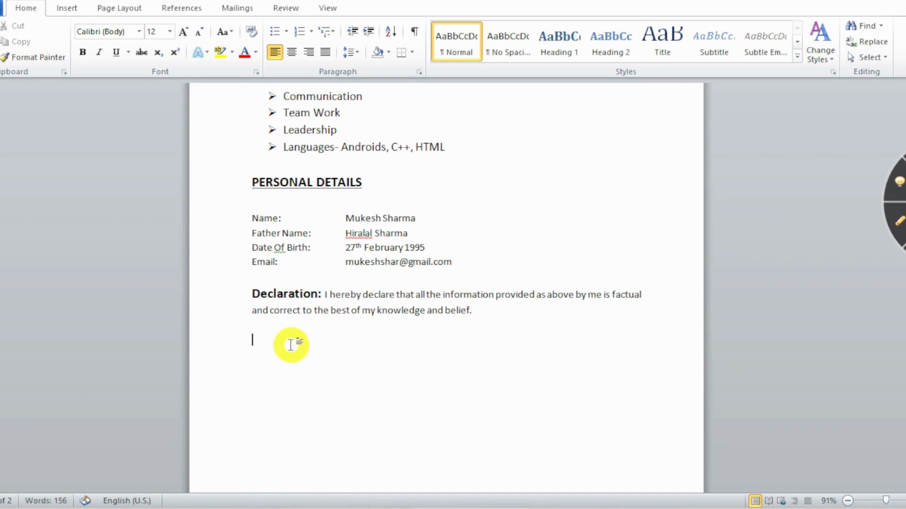
text(Pla)
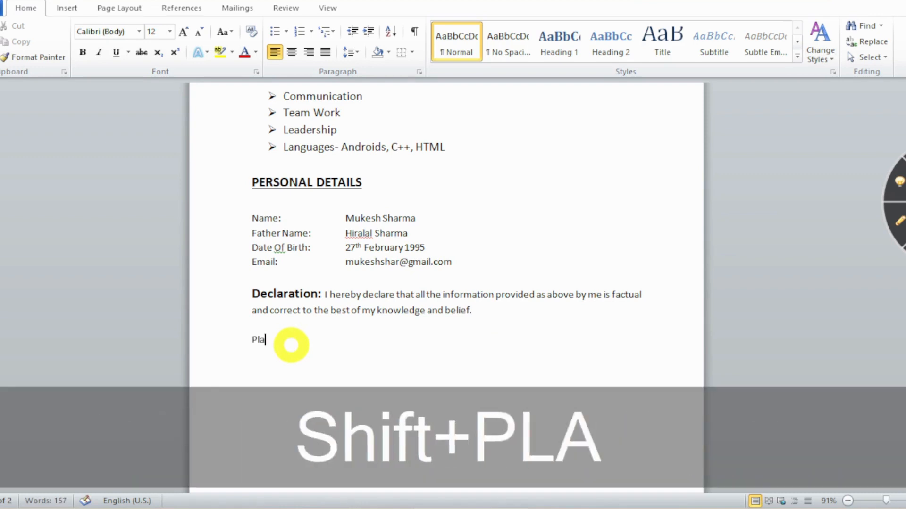
text(ce:)
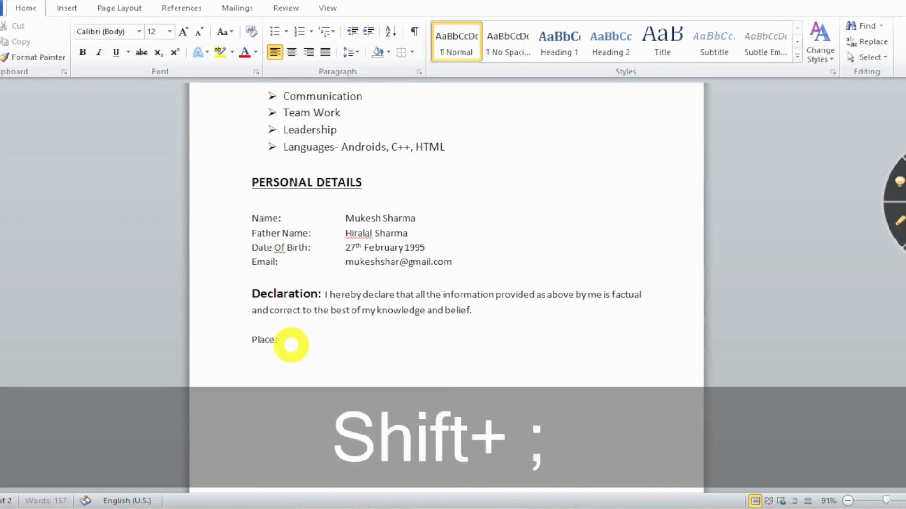
text( Indore)
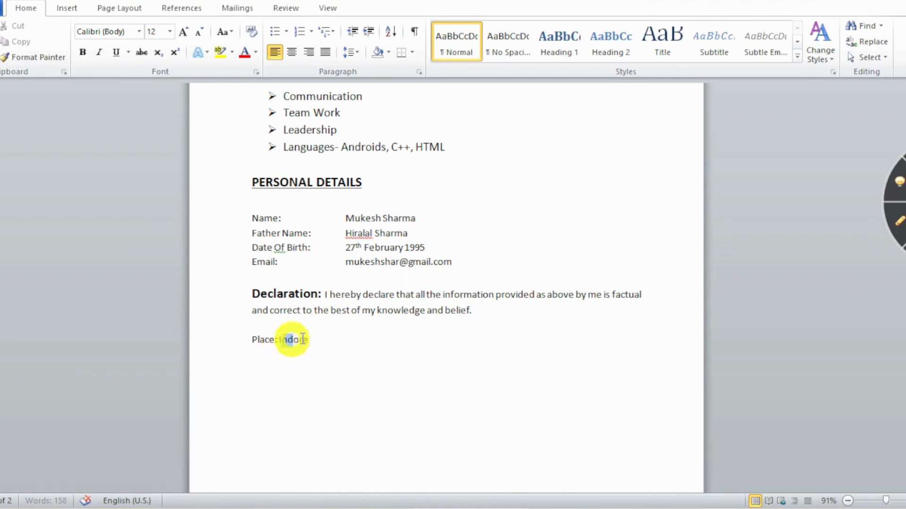
Replace 'Indore' with 'New Delhi' on the Place line.
drag(279, 340, 319, 340)
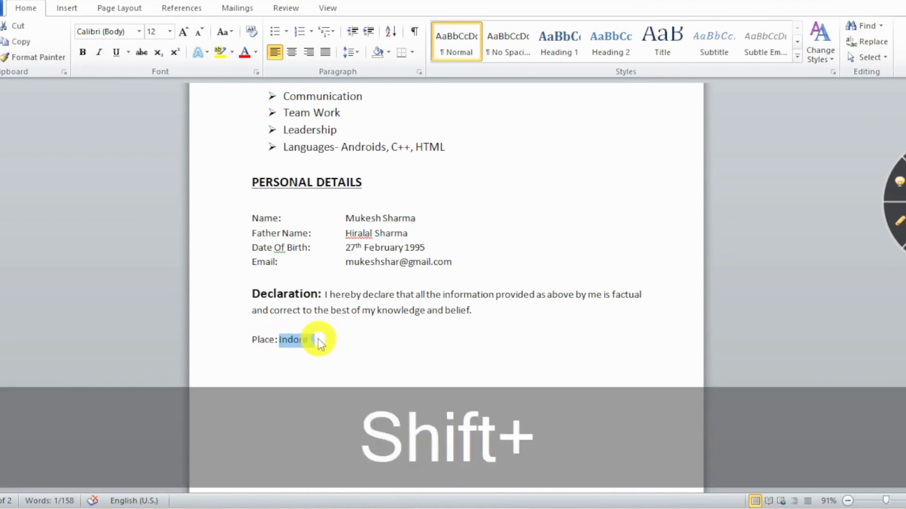
text(New Delhi)
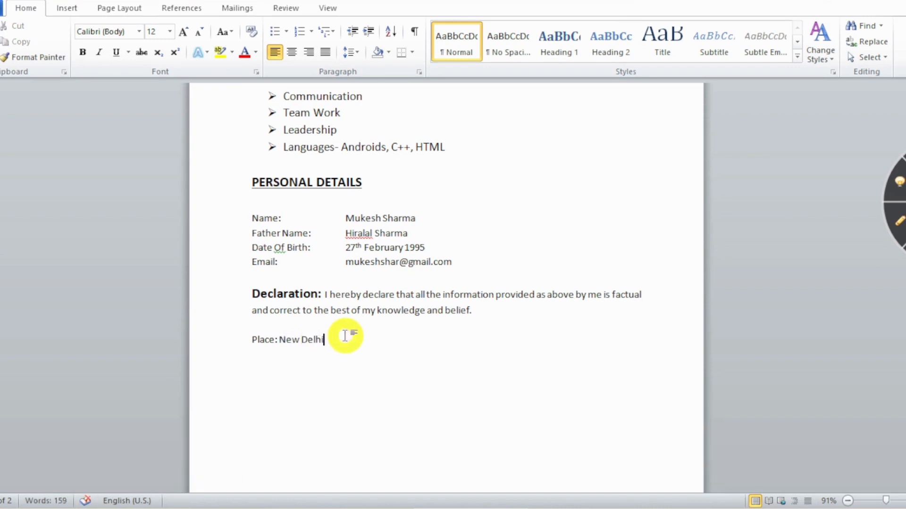
scroll(384, 338, down, 1)
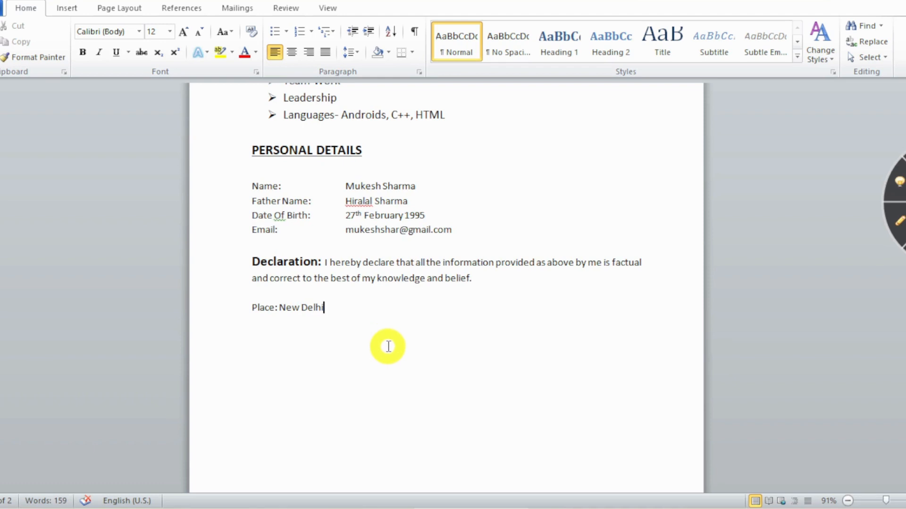
Add a 'Date:' line, the applicant's name on the right, and a 'Signature:' label.
text(Date:)
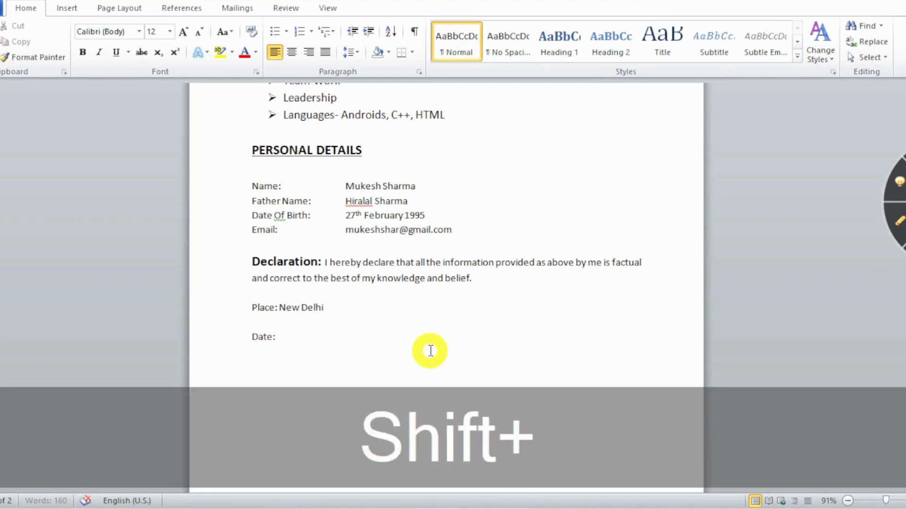
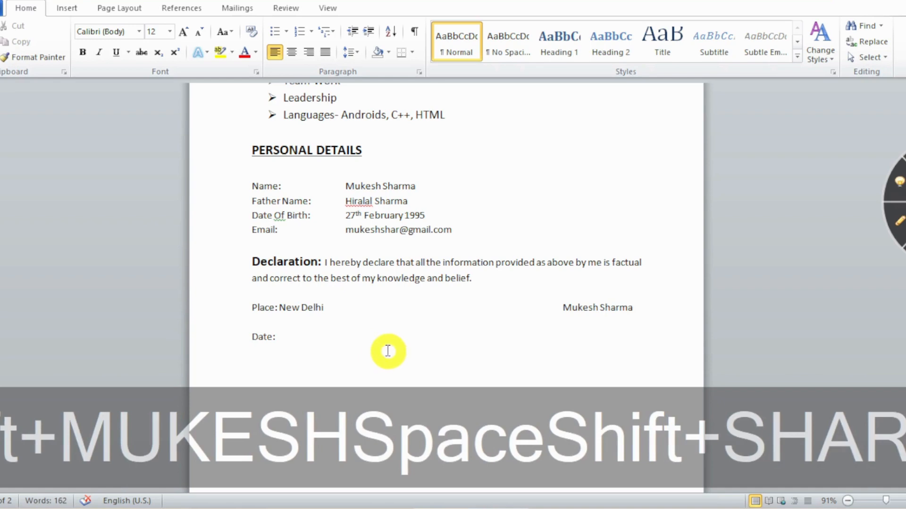
click(356, 342)
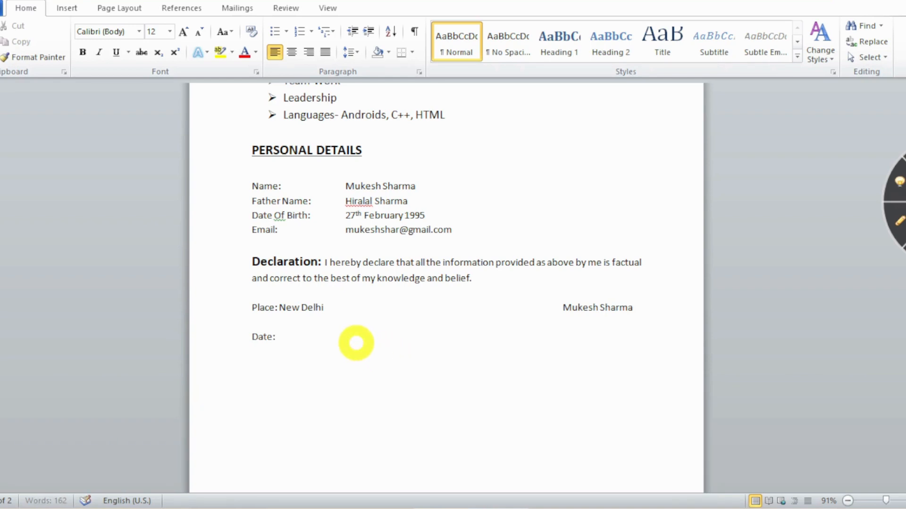
text(Signa)
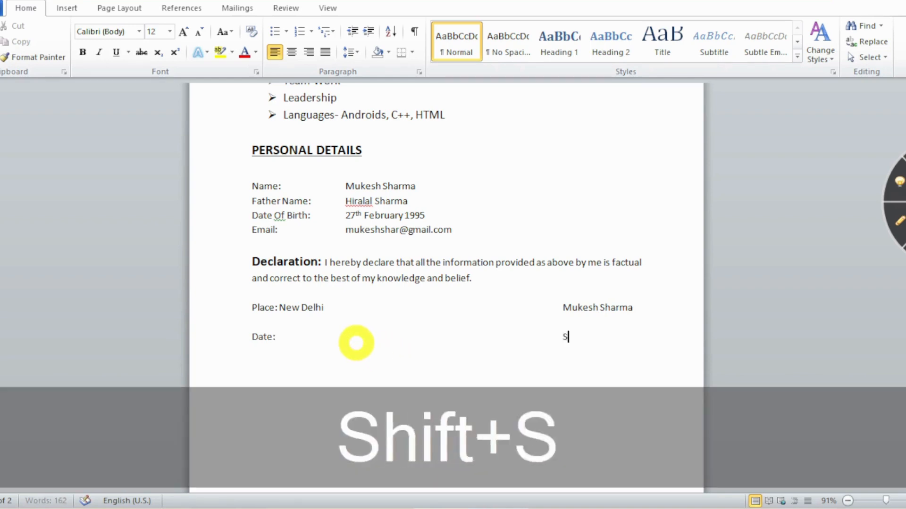
text(ture)
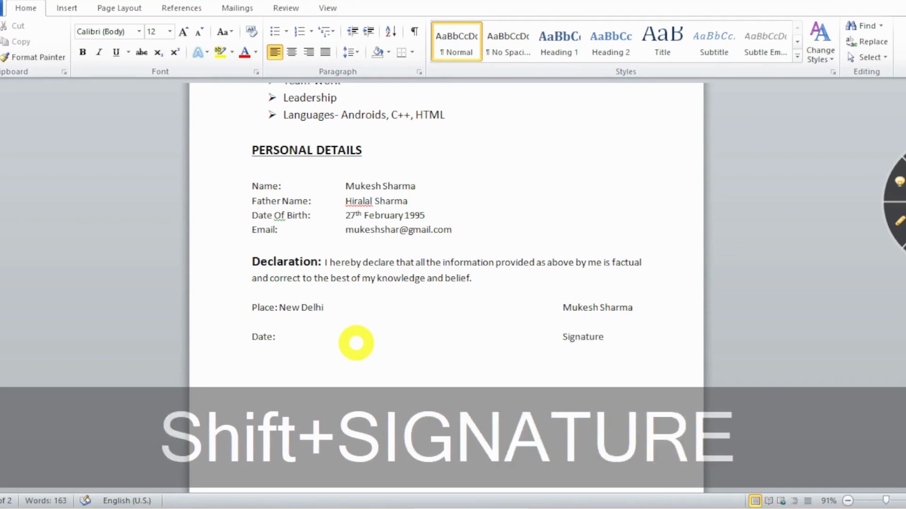
text(:)
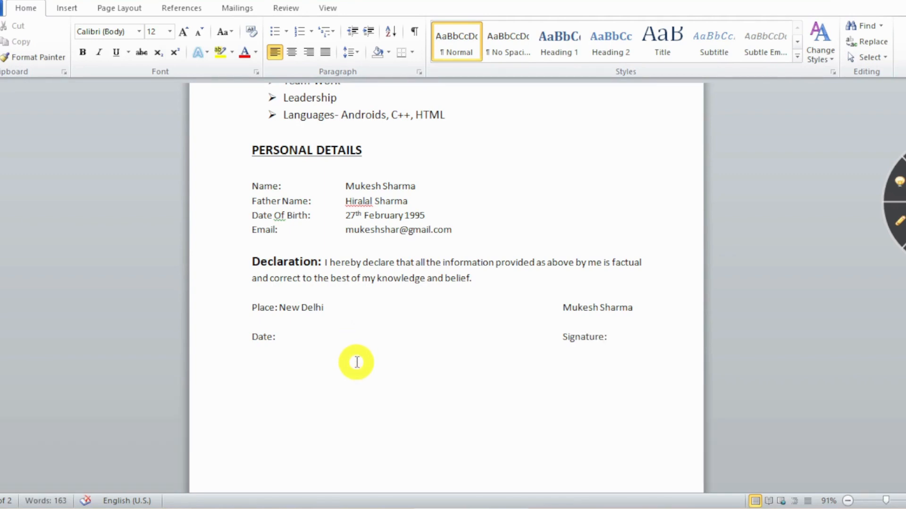
scroll(382, 363, up, 6)
scroll(389, 365, down, 4)
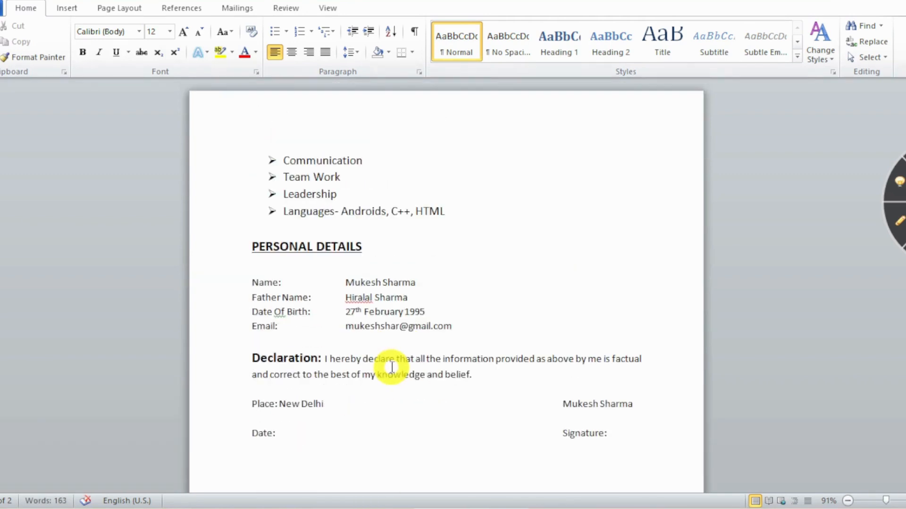
scroll(418, 355, up, 18)
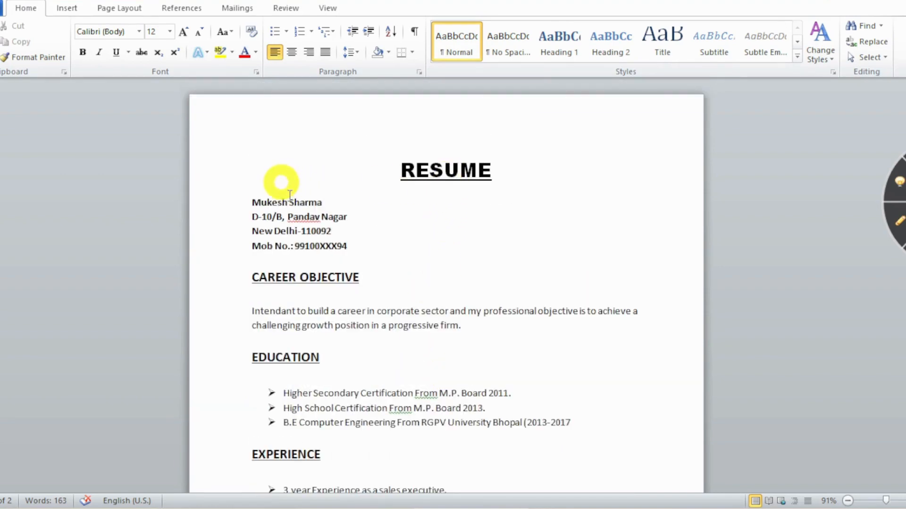
Save the document to the Desktop as the Word document named RESUME.
scroll(344, 289, down, 4)
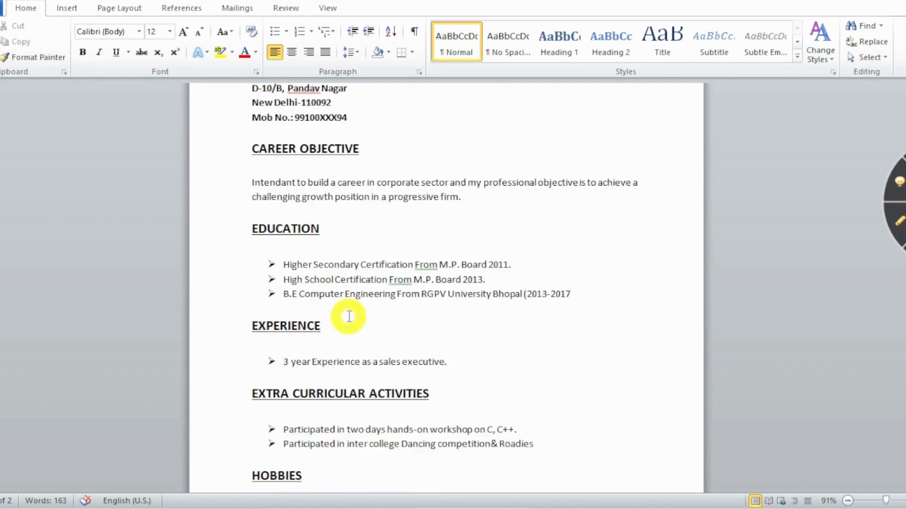
scroll(265, 314, down, 4)
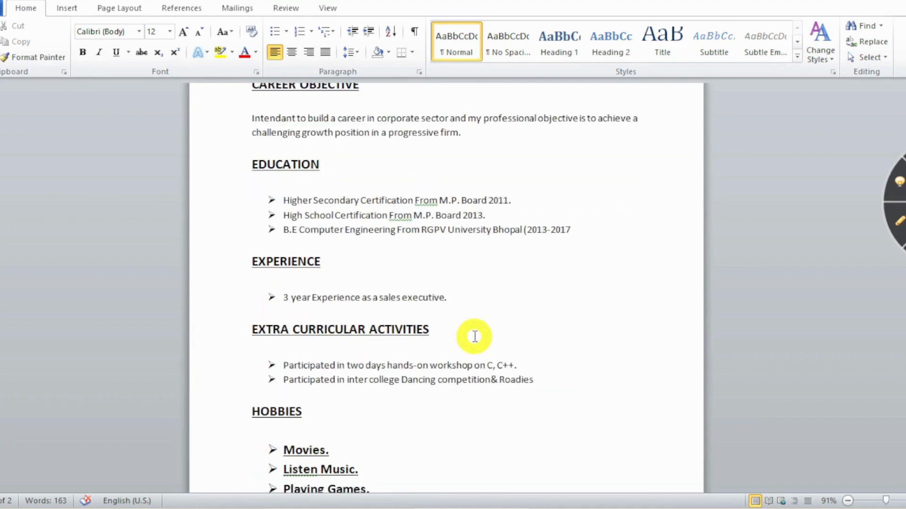
scroll(475, 336, down, 12)
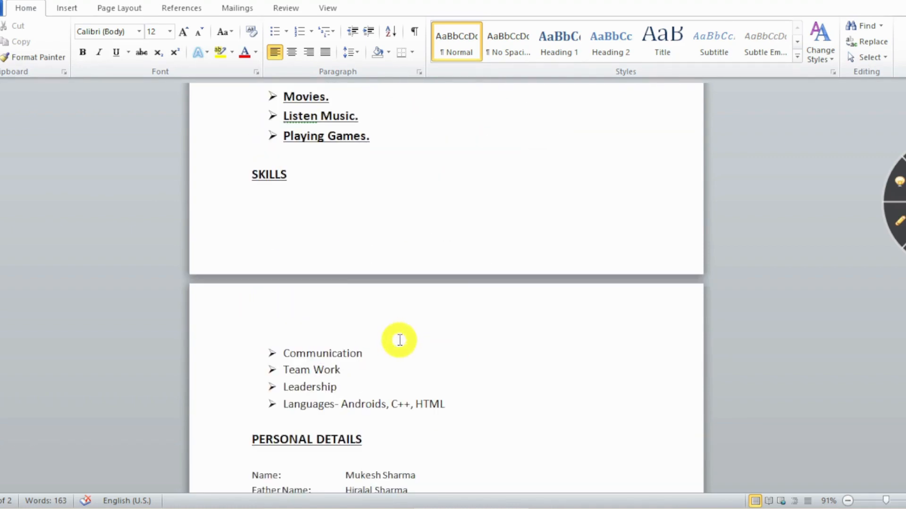
scroll(377, 316, down, 7)
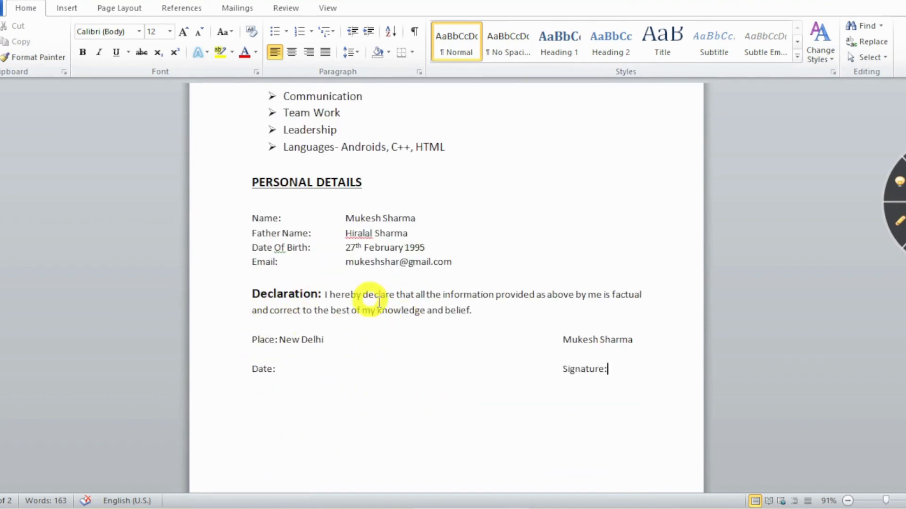
scroll(393, 309, up, 20)
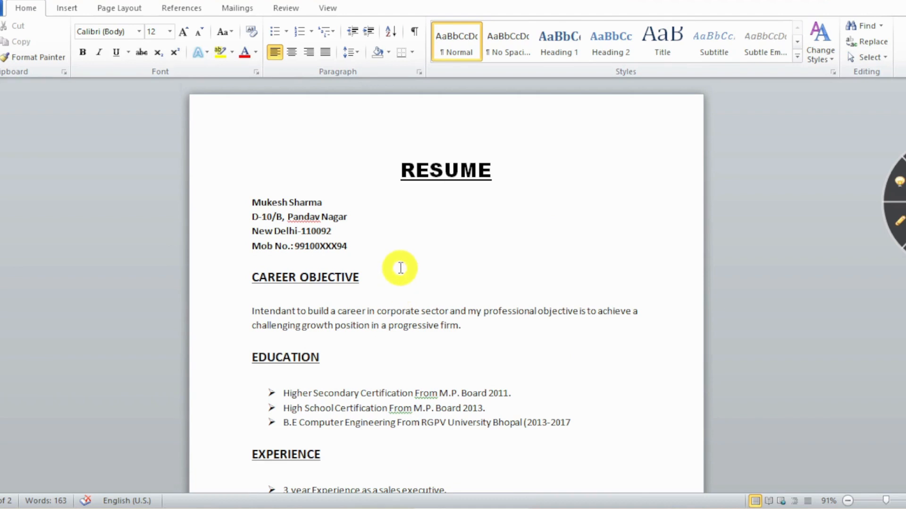
key(ctrl+s)
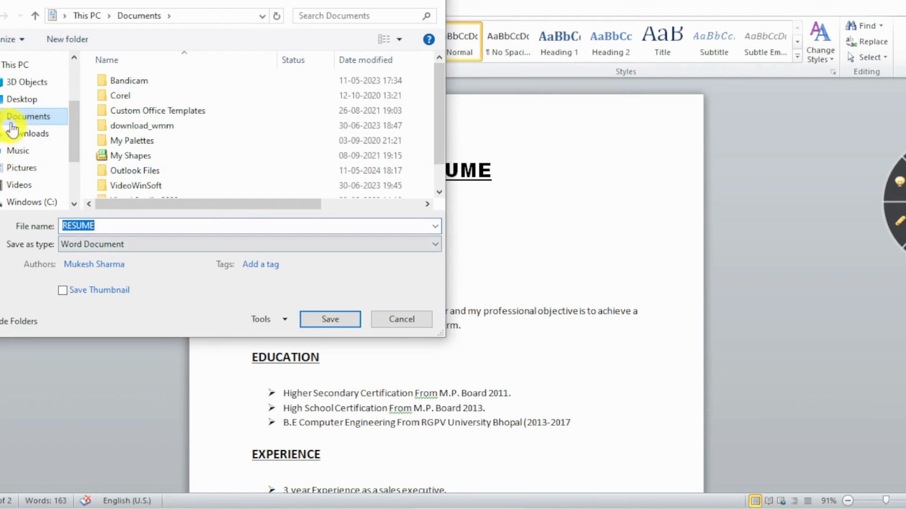
click(21, 100)
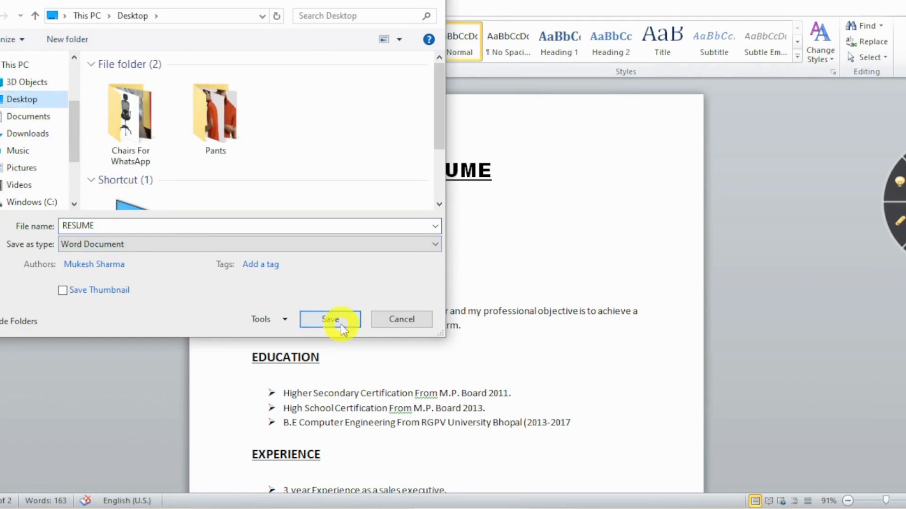
double_click(104, 225)
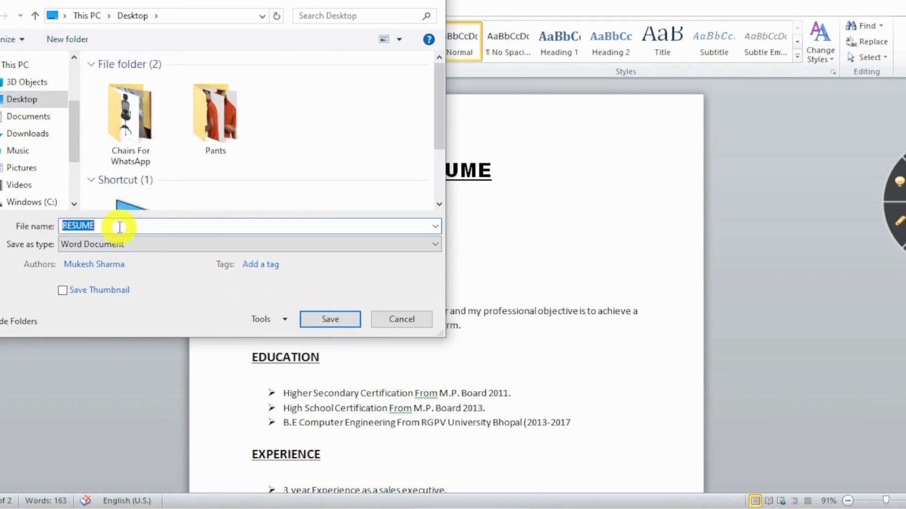
click(329, 319)
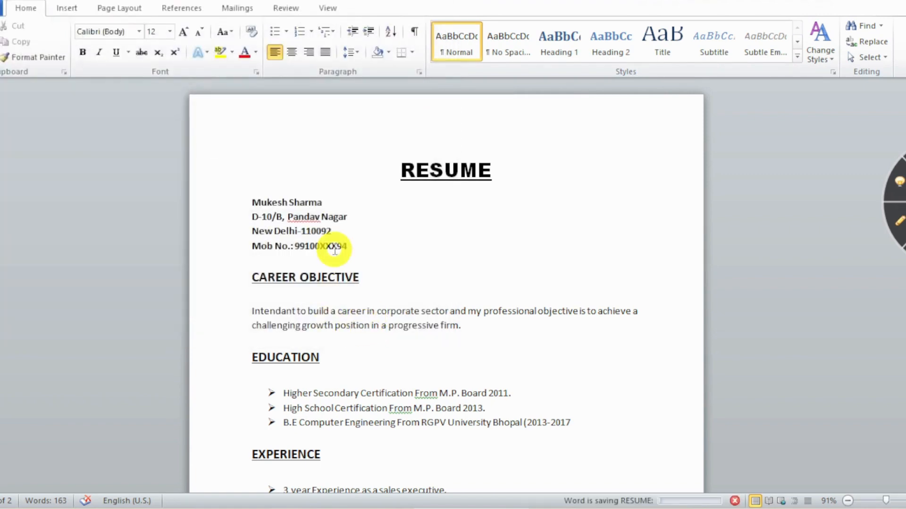
Apply custom page margins: Top 1, Bottom 1, Left 1.5 cm, Right 1.6 cm.
click(114, 11)
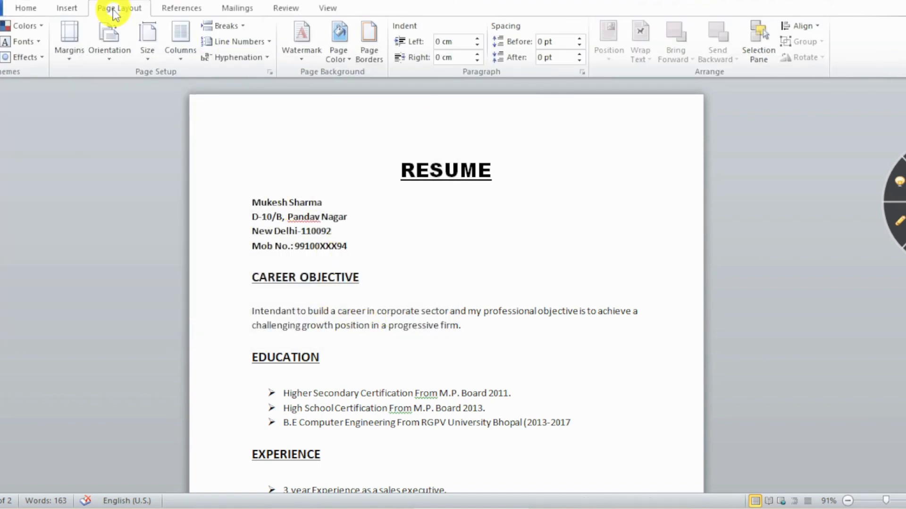
click(69, 61)
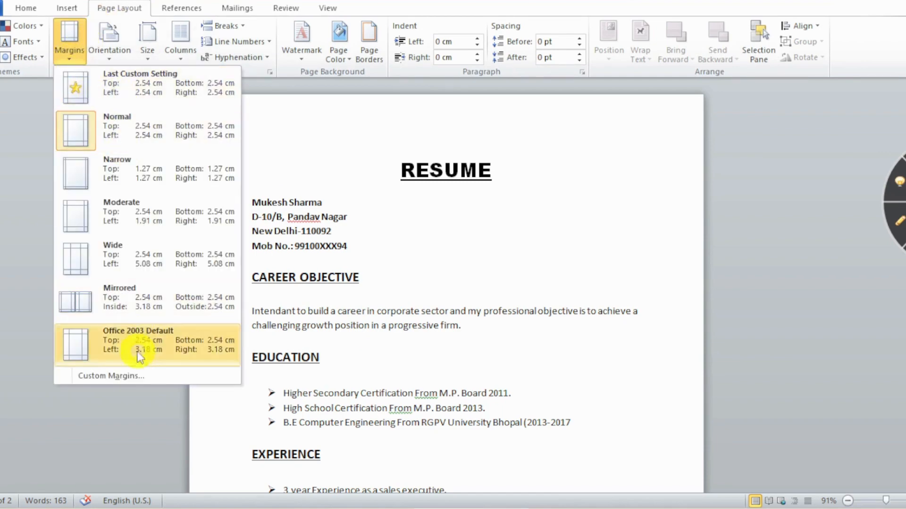
click(130, 375)
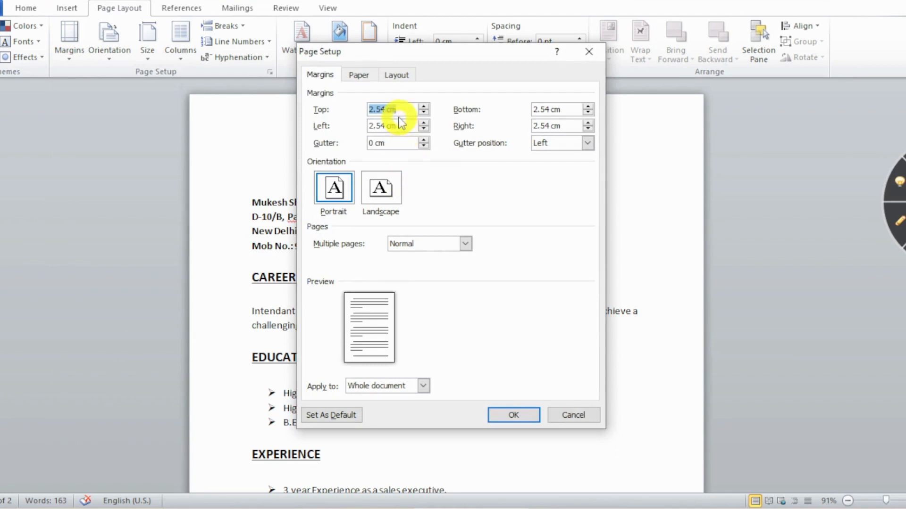
text(1)
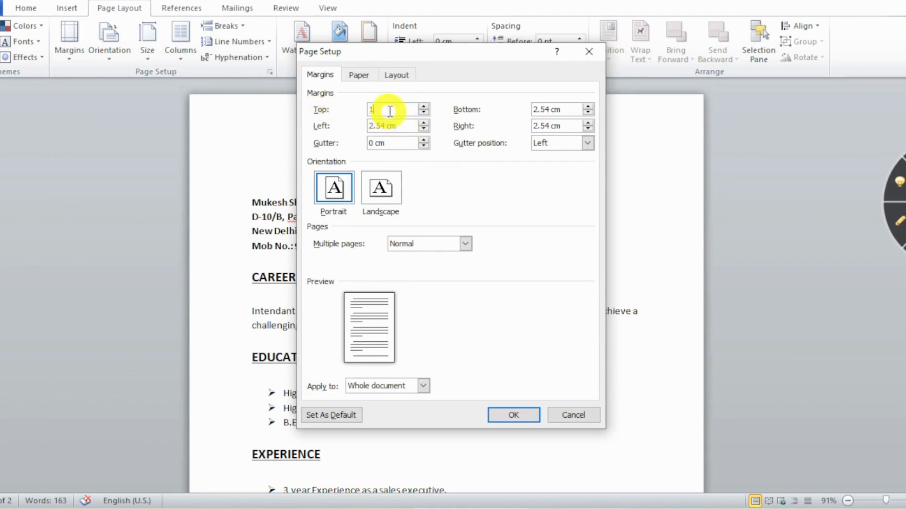
click(558, 109)
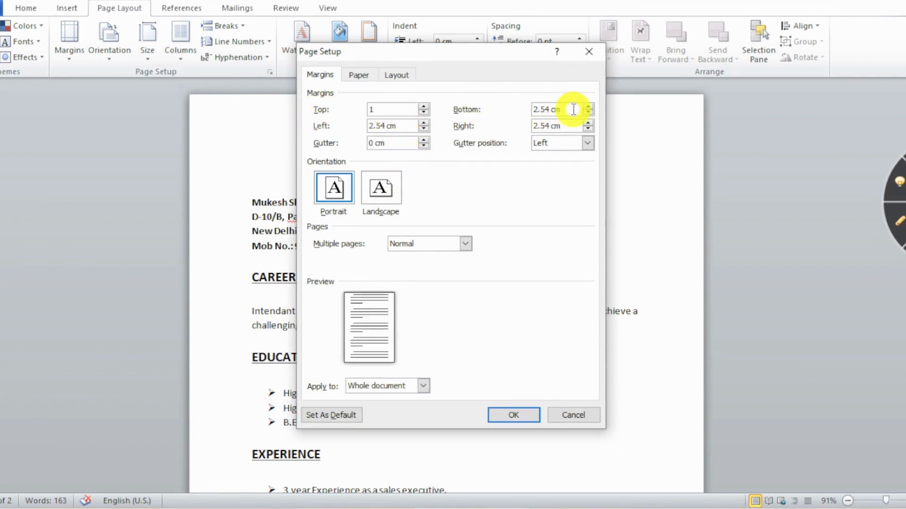
drag(572, 109, 513, 109)
text(1)
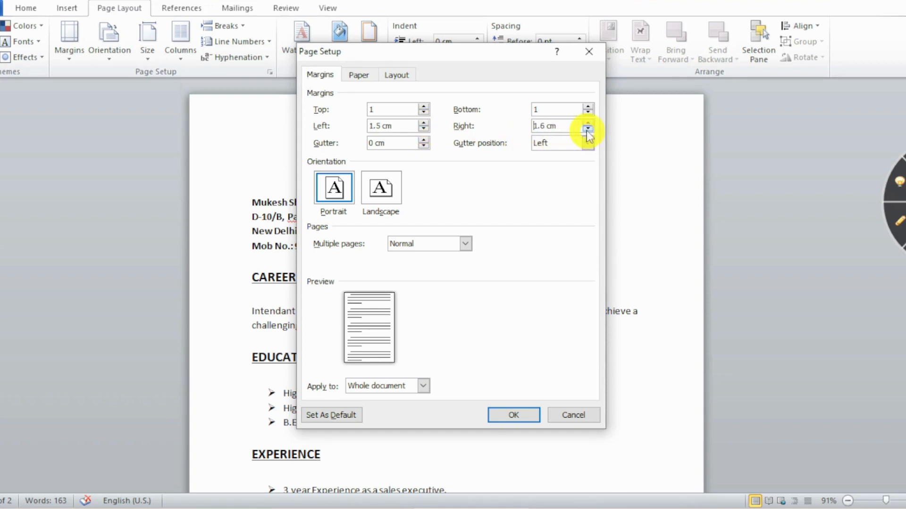
click(511, 413)
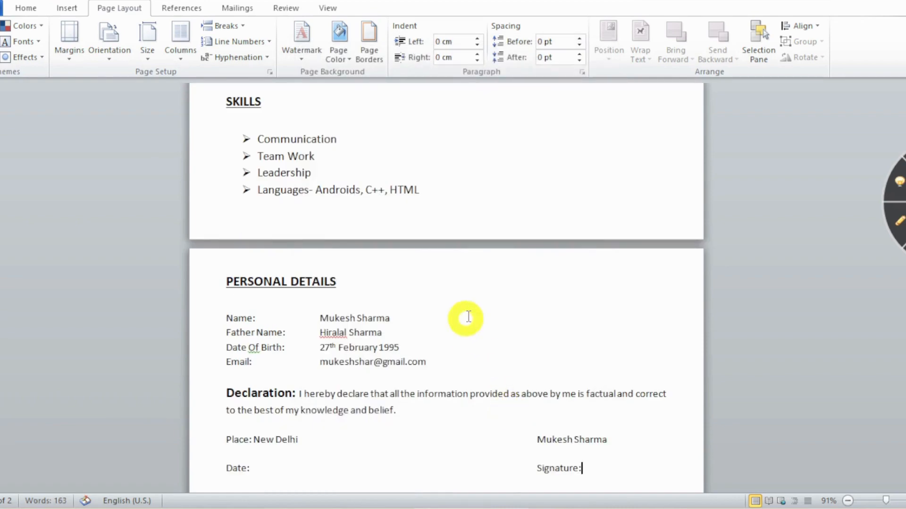
scroll(478, 304, up, 3)
scroll(477, 305, up, 10)
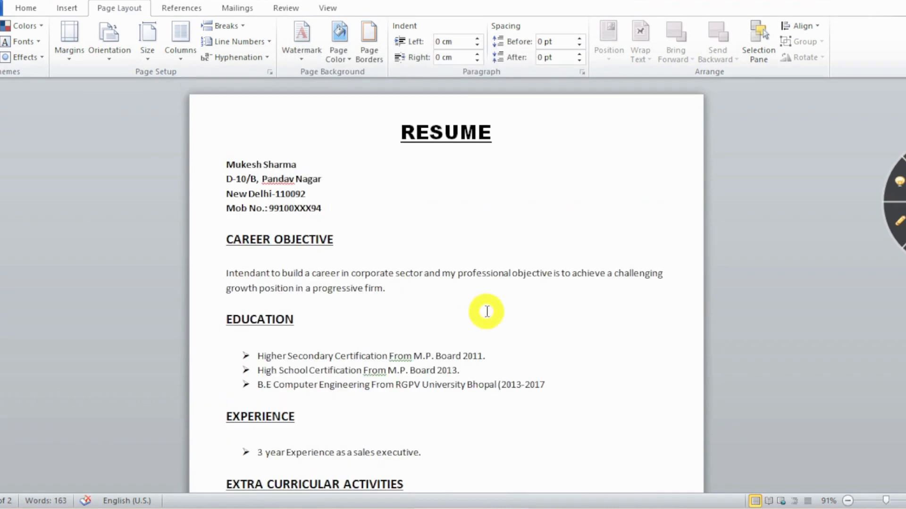
scroll(487, 311, down, 15)
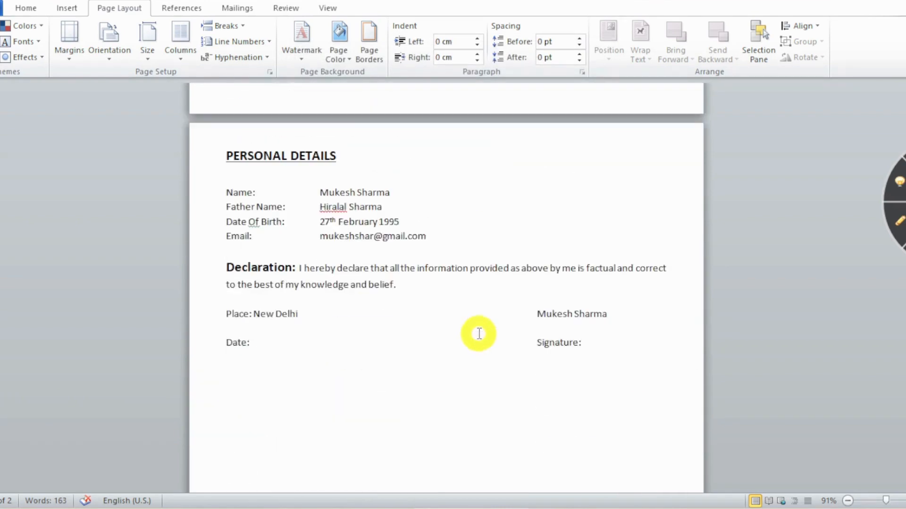
scroll(479, 333, up, 15)
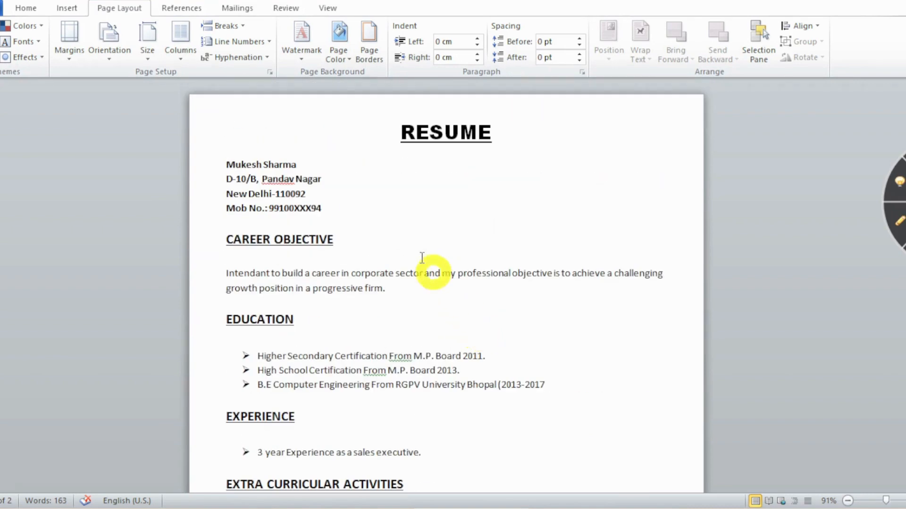
click(412, 228)
Select the entire resume and set paragraph spacing to 0 pt before each paragraph.
key(ctrl+a)
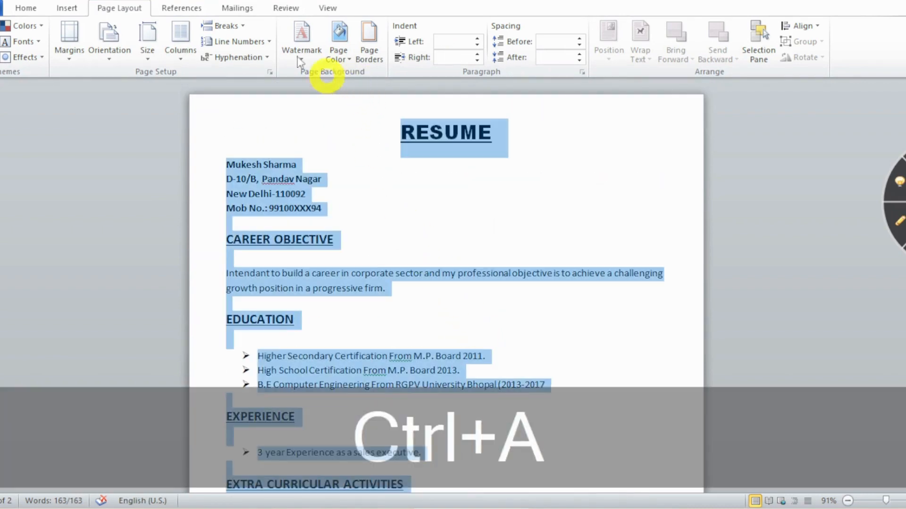
click(26, 8)
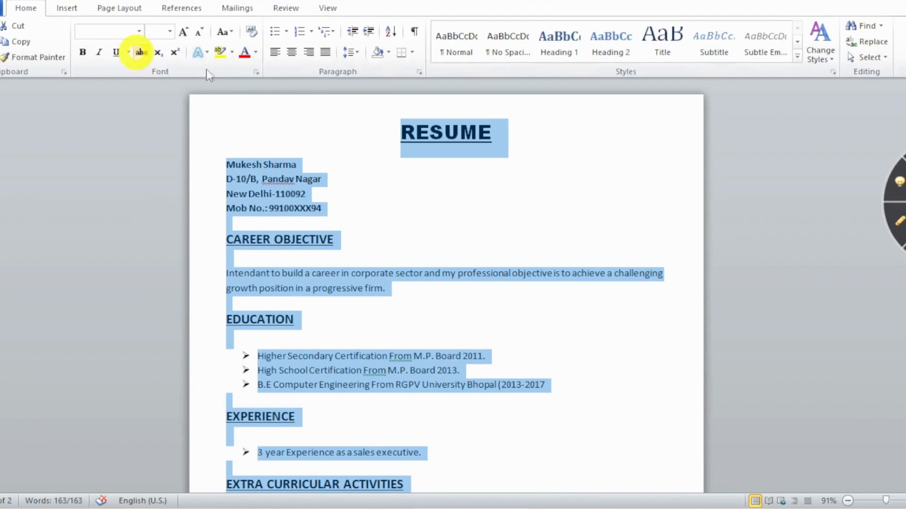
click(360, 56)
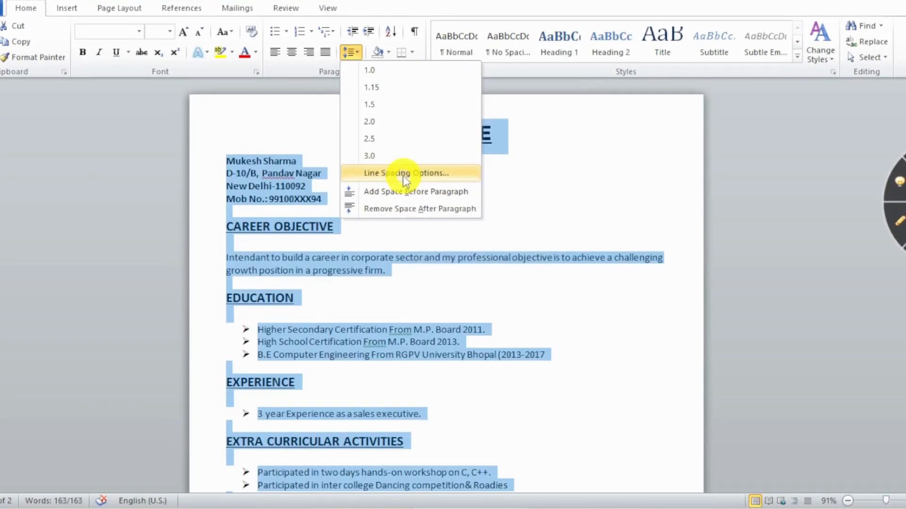
click(399, 176)
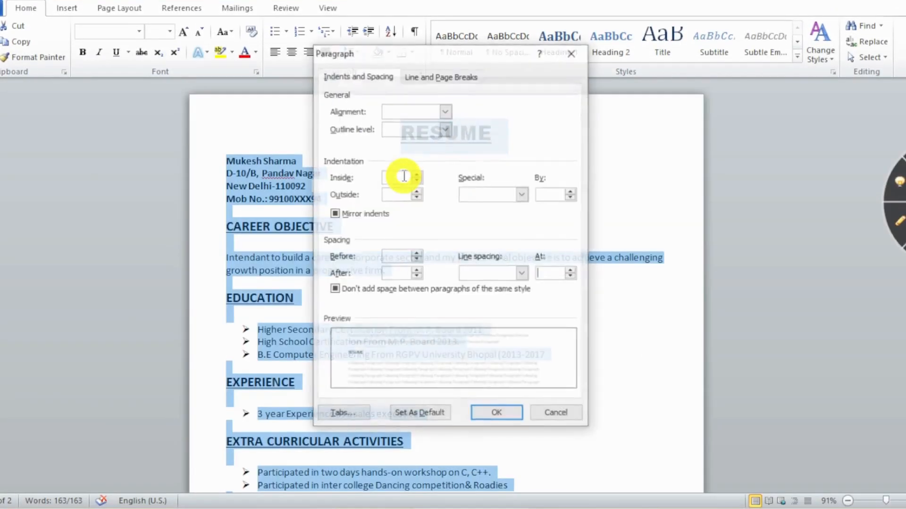
click(416, 261)
click(416, 260)
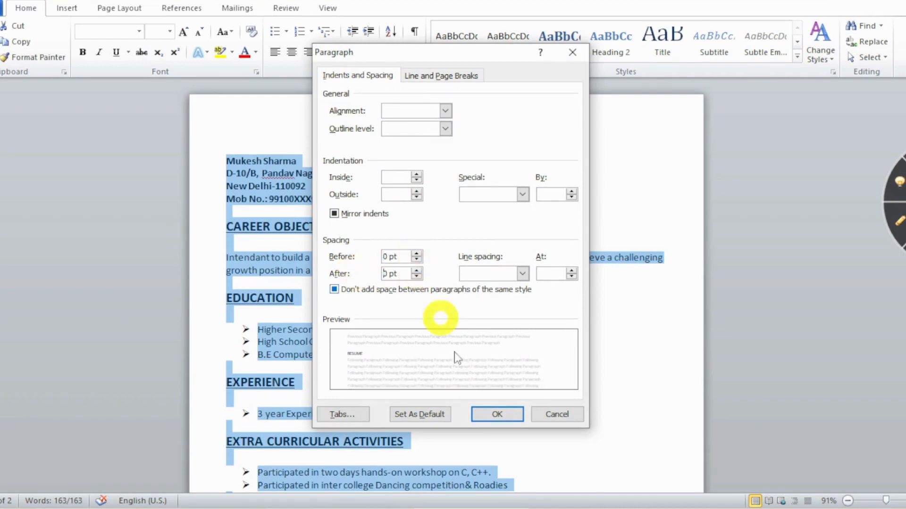
click(497, 414)
scroll(488, 345, down, 15)
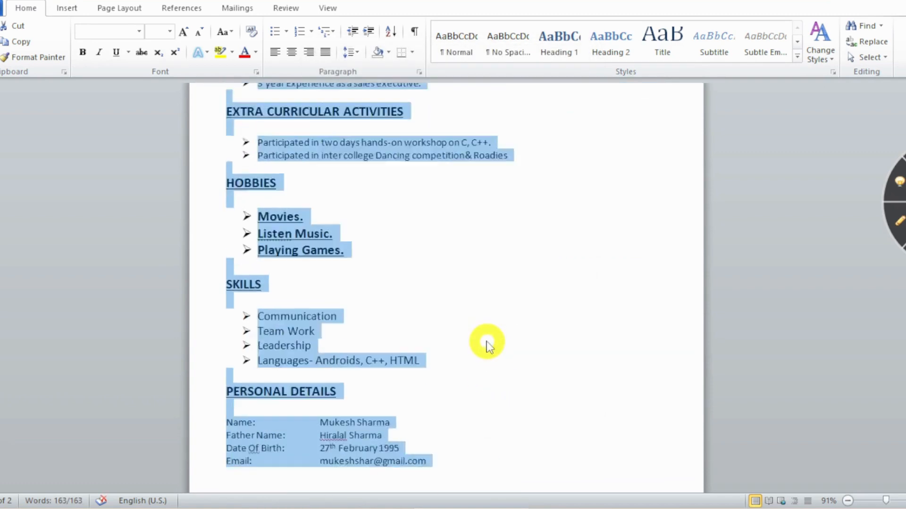
scroll(460, 339, up, 10)
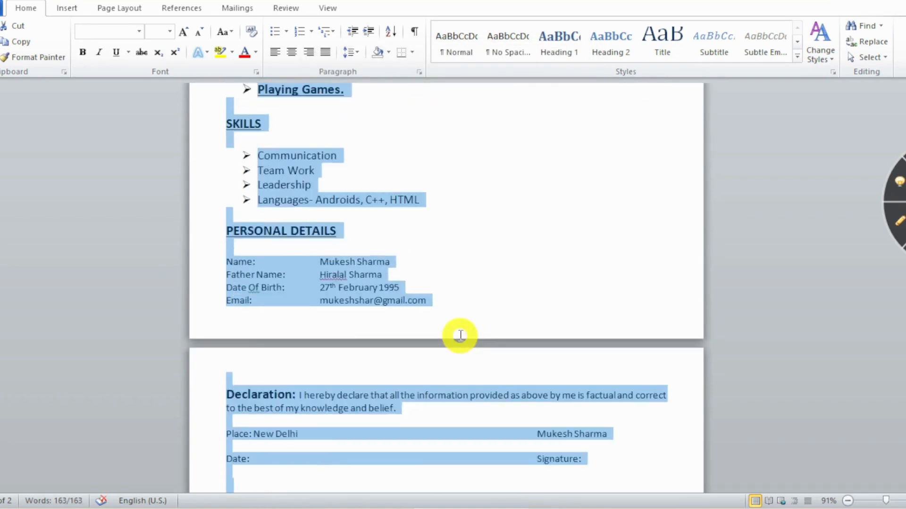
click(454, 326)
scroll(456, 326, up, 8)
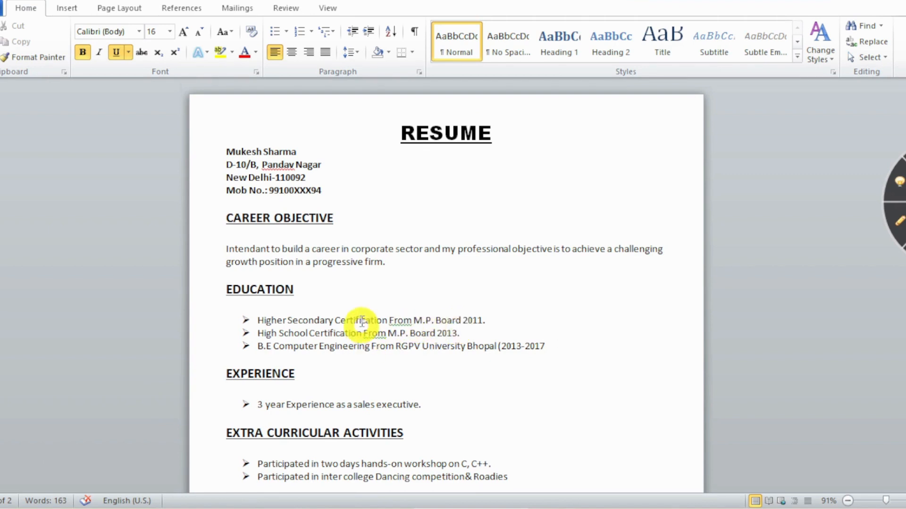
Set the CAREER OBJECTIVE, EDUCATION and EXPERIENCE headings to 14 pt.
click(309, 246)
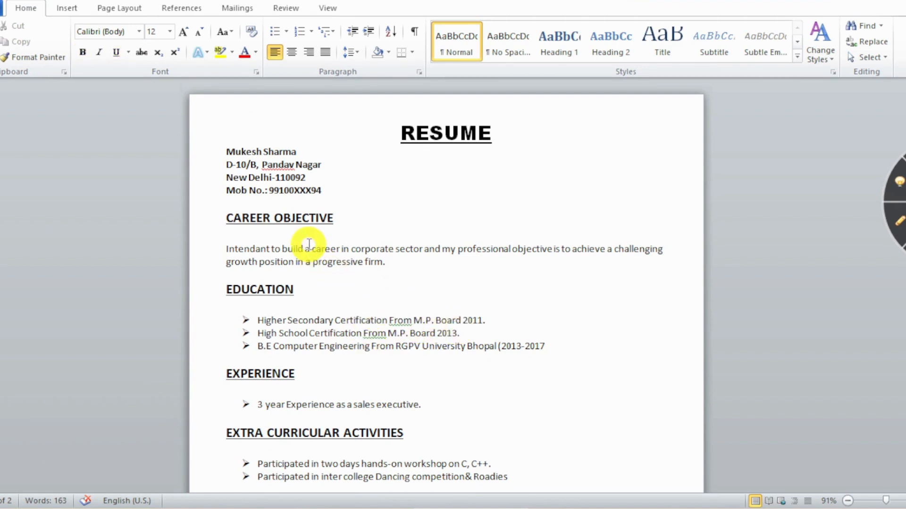
click(279, 165)
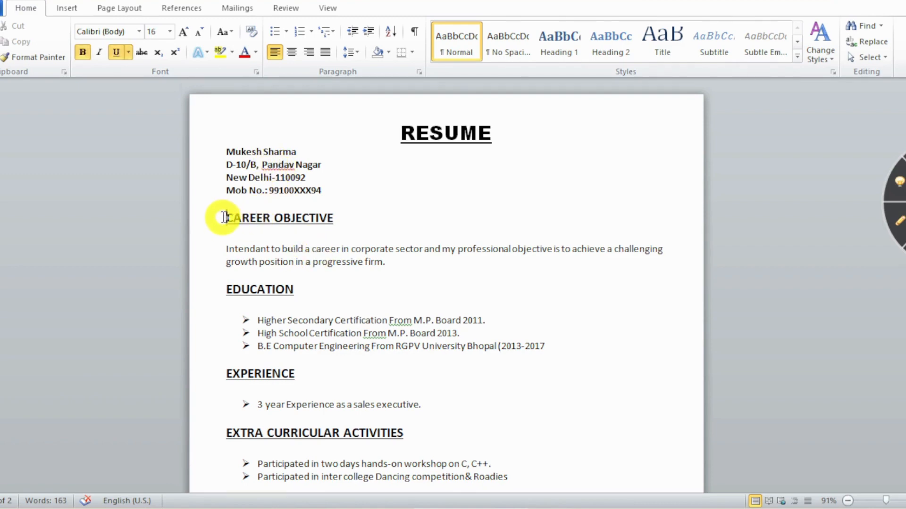
drag(225, 217, 360, 218)
click(170, 33)
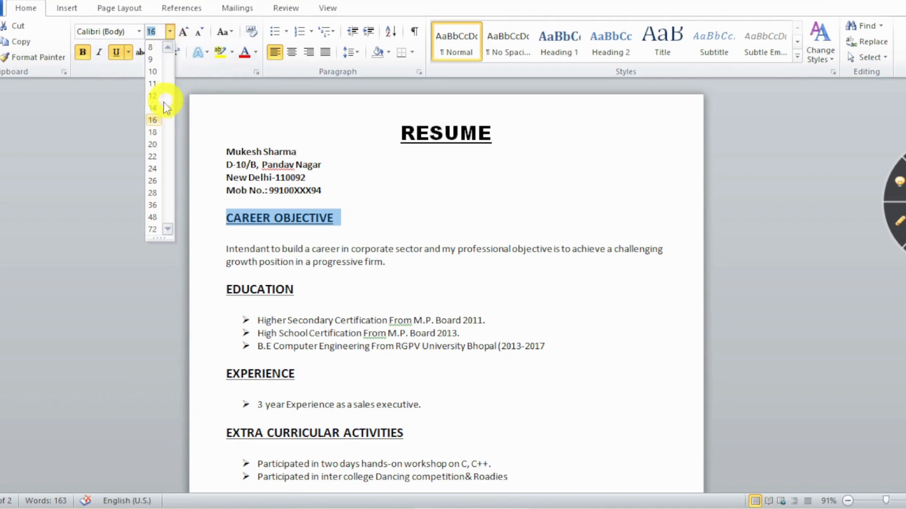
click(153, 105)
drag(228, 287, 300, 286)
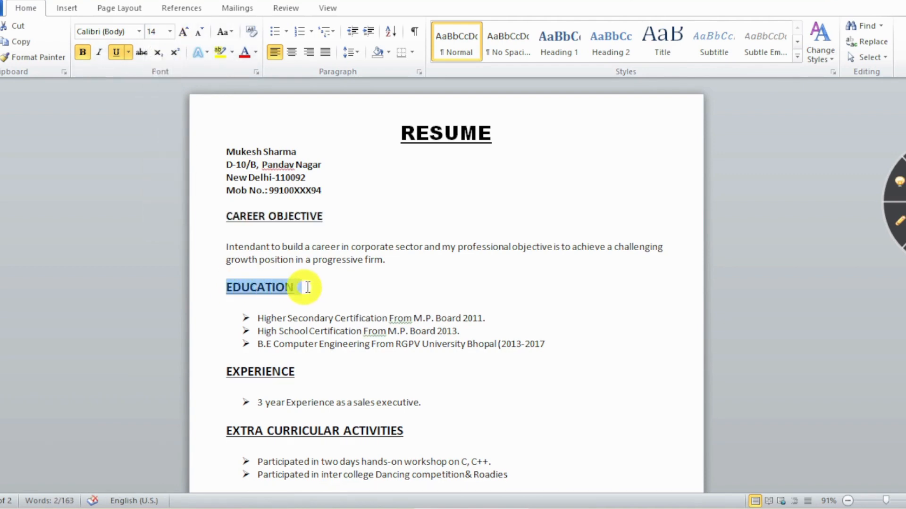
click(170, 33)
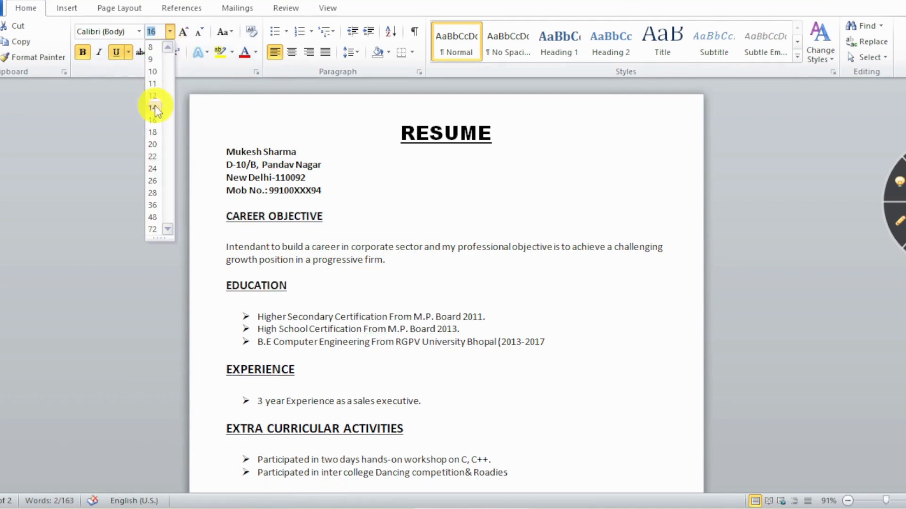
click(153, 105)
drag(224, 339, 329, 338)
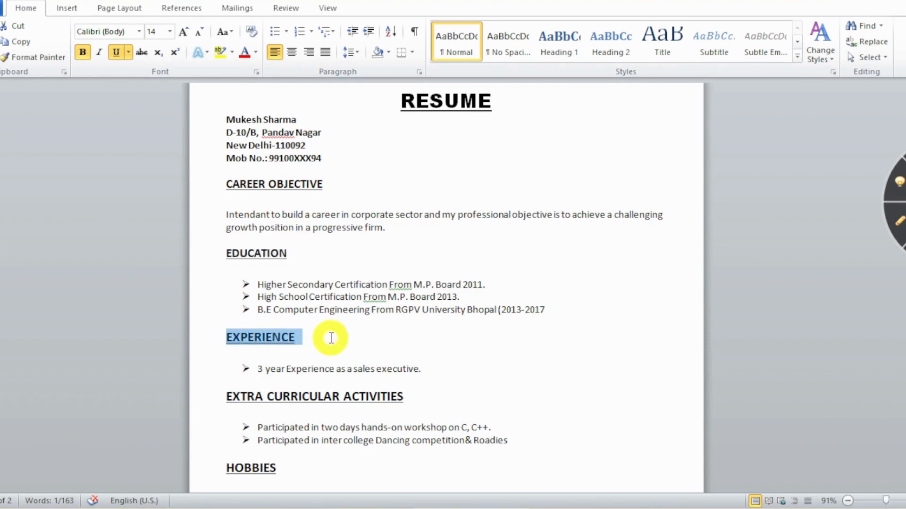
click(168, 33)
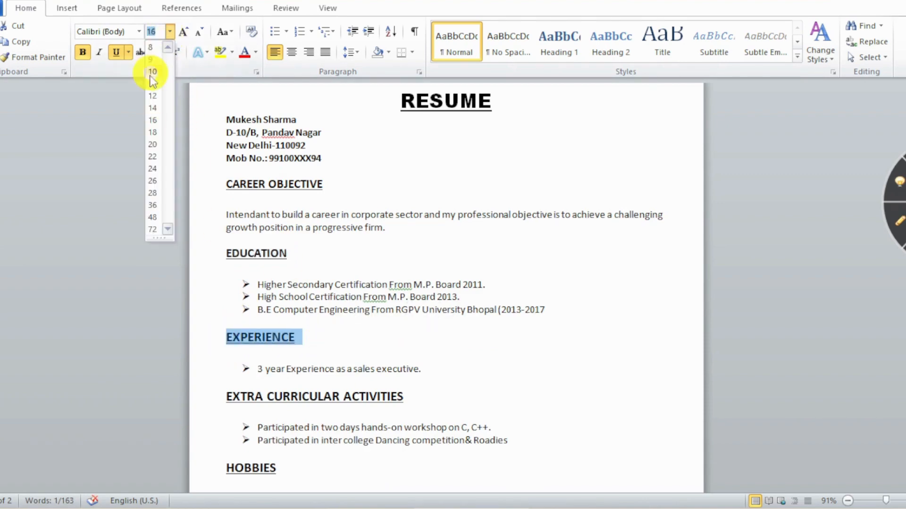
click(154, 108)
Set the EXTRA CURRICULAR ACTIVITIES and HOBBIES headings to 14 pt.
scroll(337, 236, down, 3)
drag(234, 263, 426, 264)
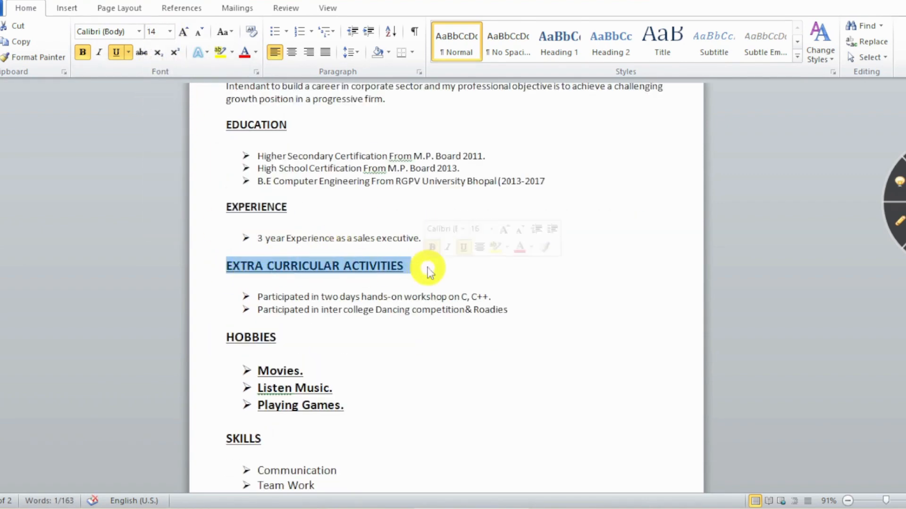
click(170, 31)
click(163, 108)
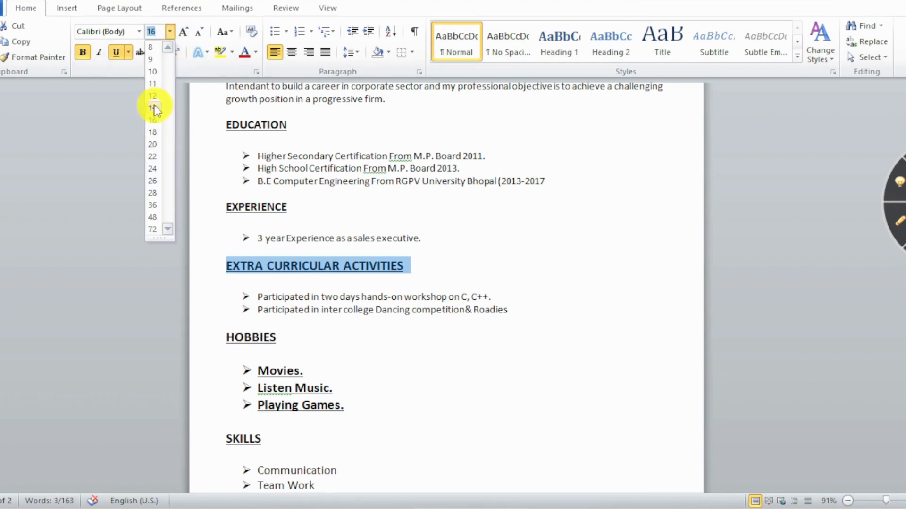
scroll(313, 198, down, 2)
drag(228, 270, 282, 271)
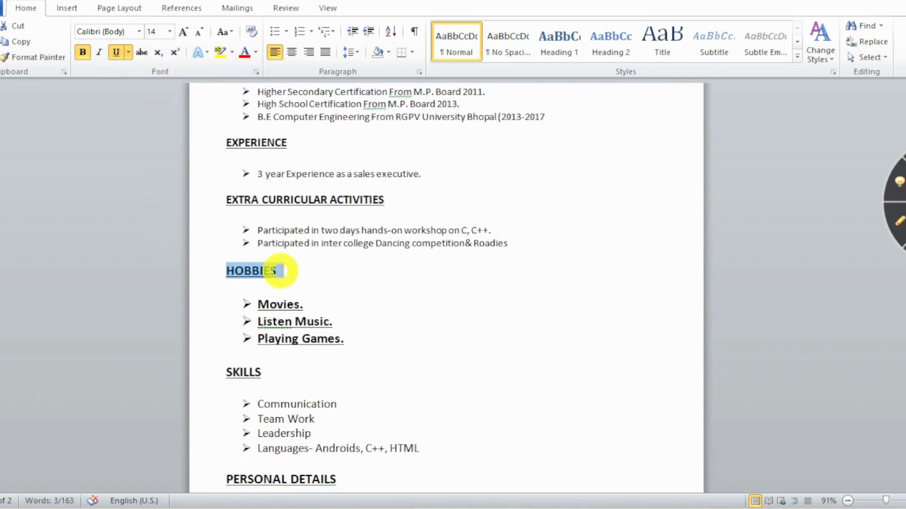
click(169, 31)
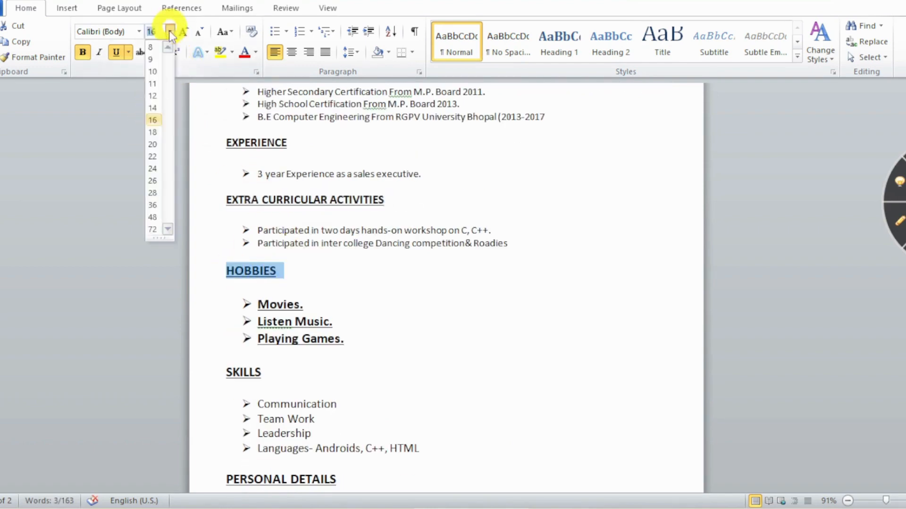
click(156, 108)
Make the three hobby items 12 pt without bold or underline.
scroll(368, 253, down, 2)
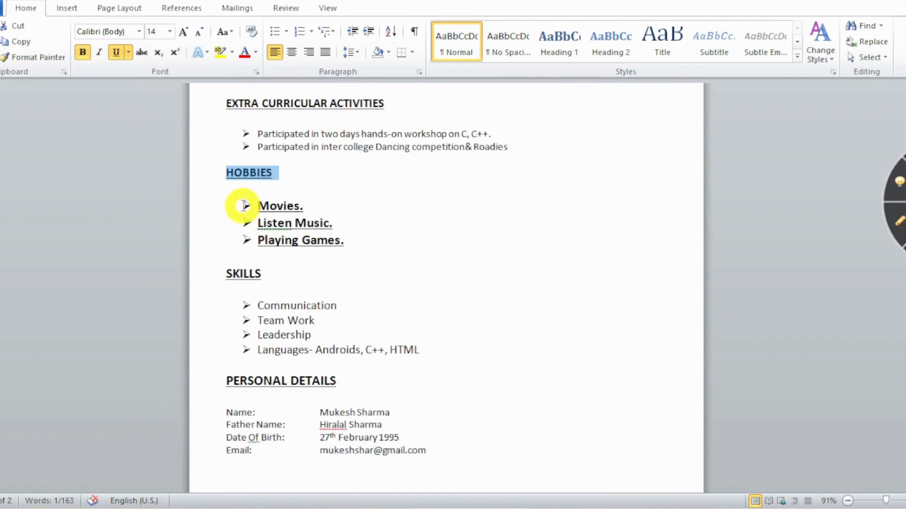
drag(244, 205, 351, 241)
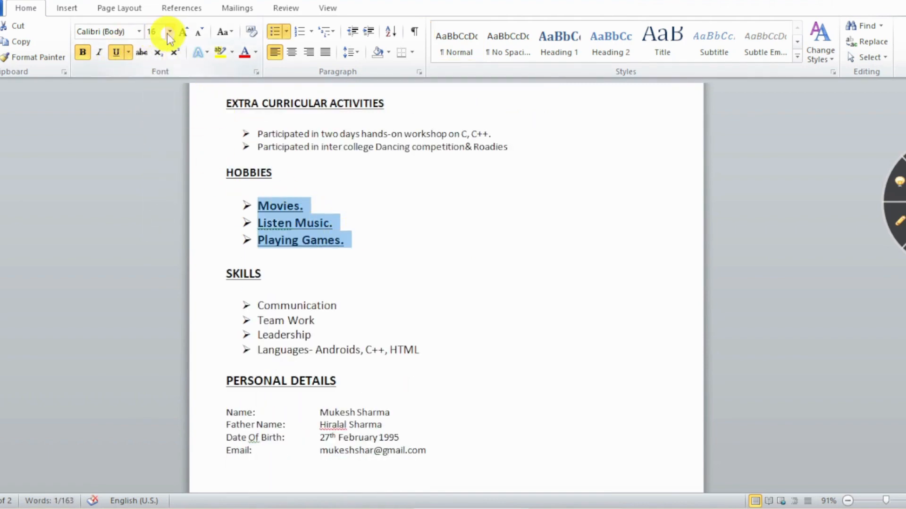
click(169, 31)
click(152, 95)
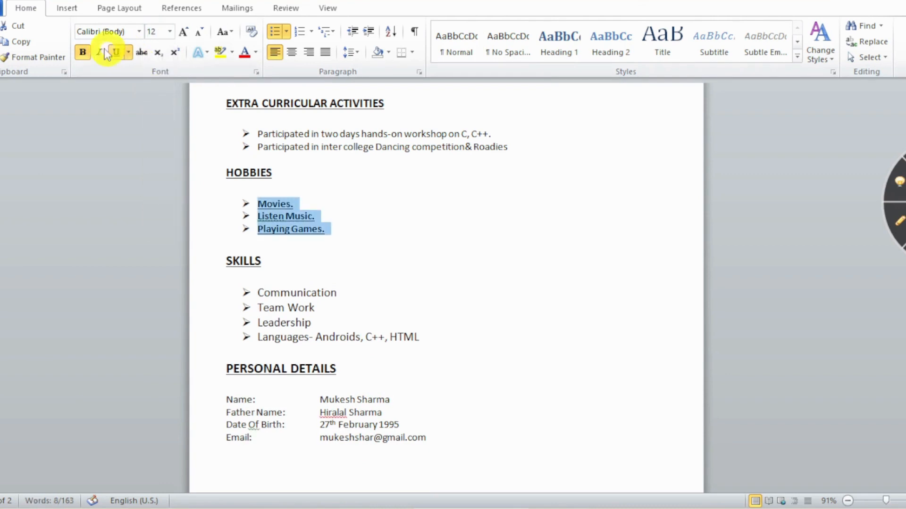
click(84, 52)
click(115, 52)
Set the SKILLS and PERSONAL DETAILS headings to 14 pt.
scroll(373, 226, down, 1)
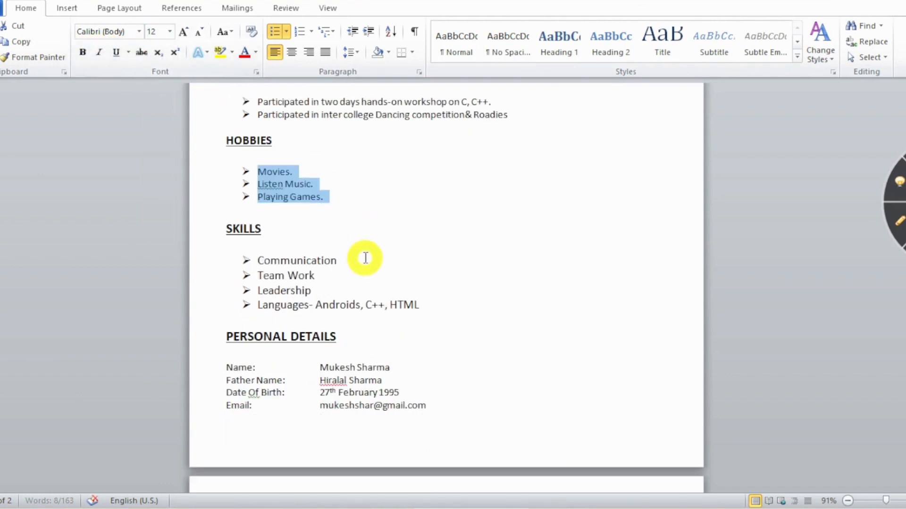
click(228, 229)
drag(228, 230, 290, 229)
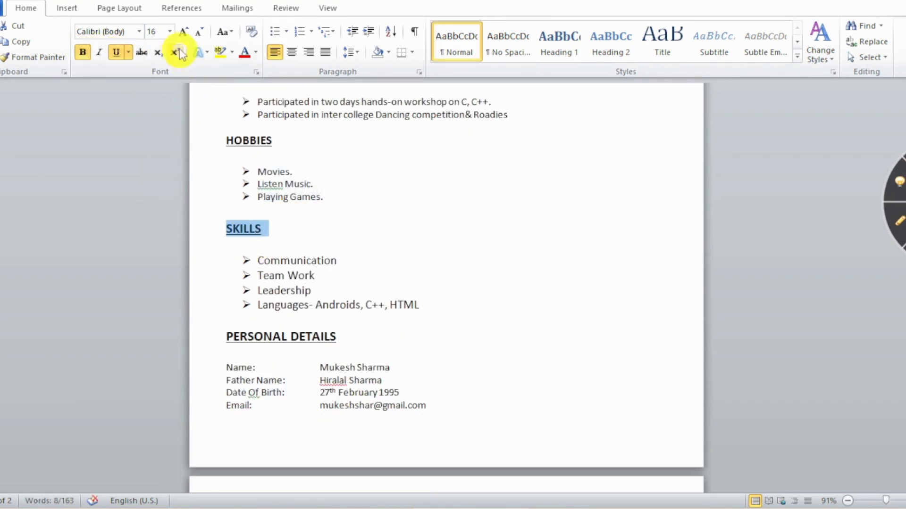
click(170, 31)
click(152, 108)
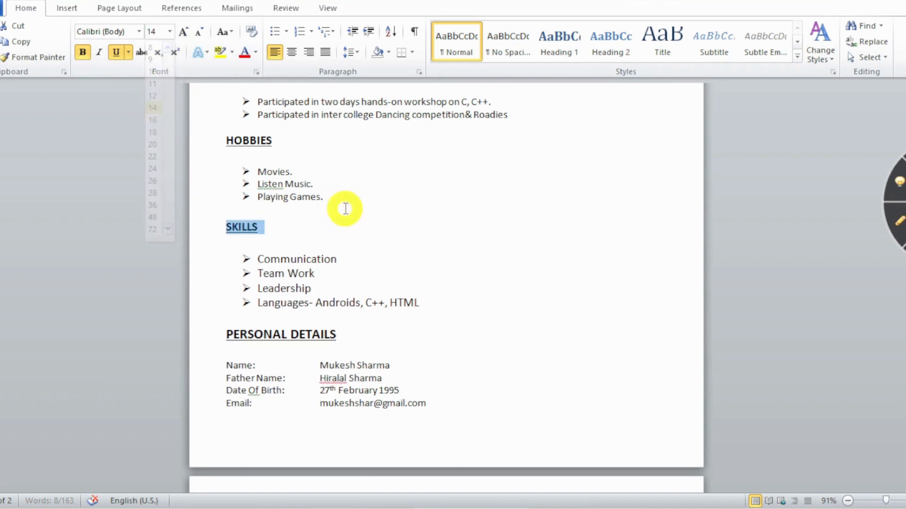
scroll(344, 208, down, 2)
drag(226, 270, 342, 271)
click(170, 32)
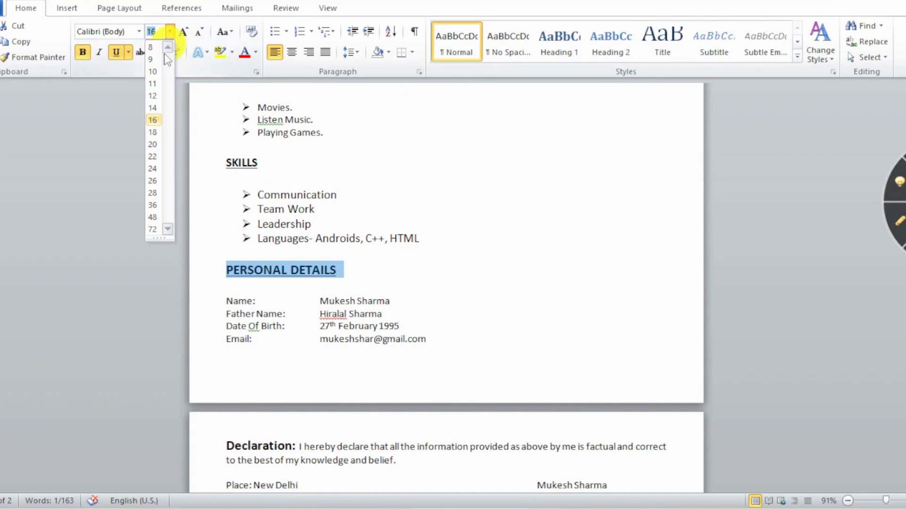
click(152, 108)
scroll(297, 193, down, 6)
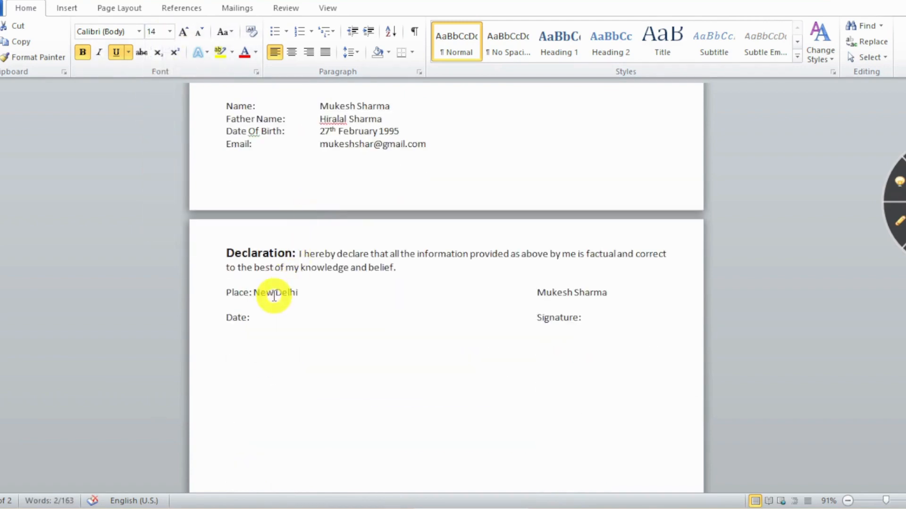
scroll(276, 279, up, 6)
scroll(384, 277, up, 13)
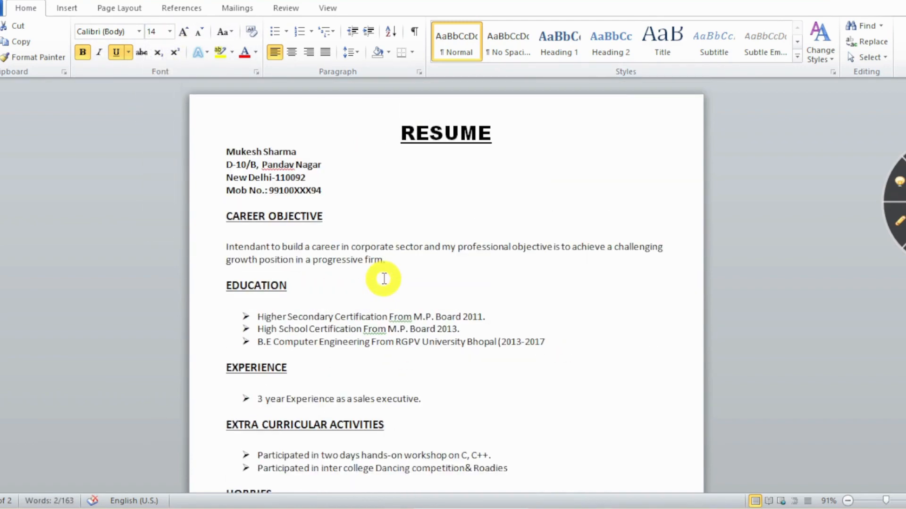
click(364, 235)
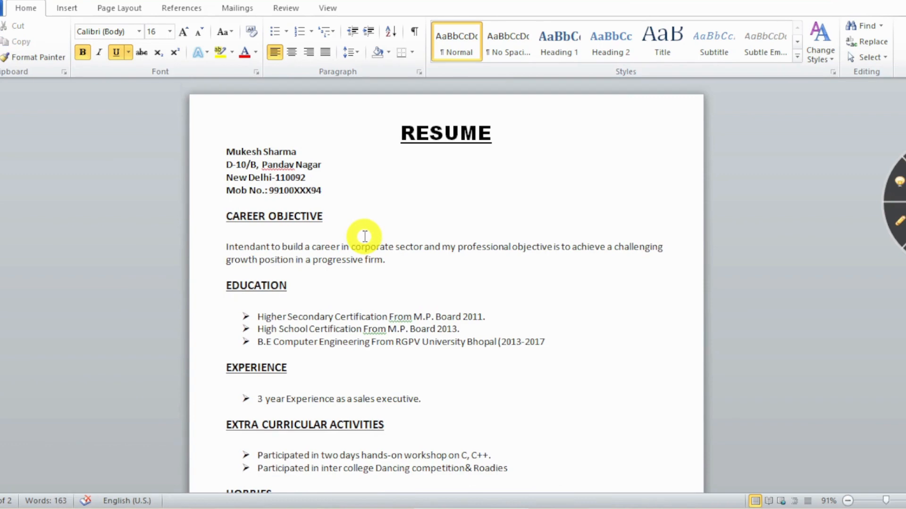
Shrink the RESUME title from 22 pt to 16 pt.
drag(400, 133, 559, 132)
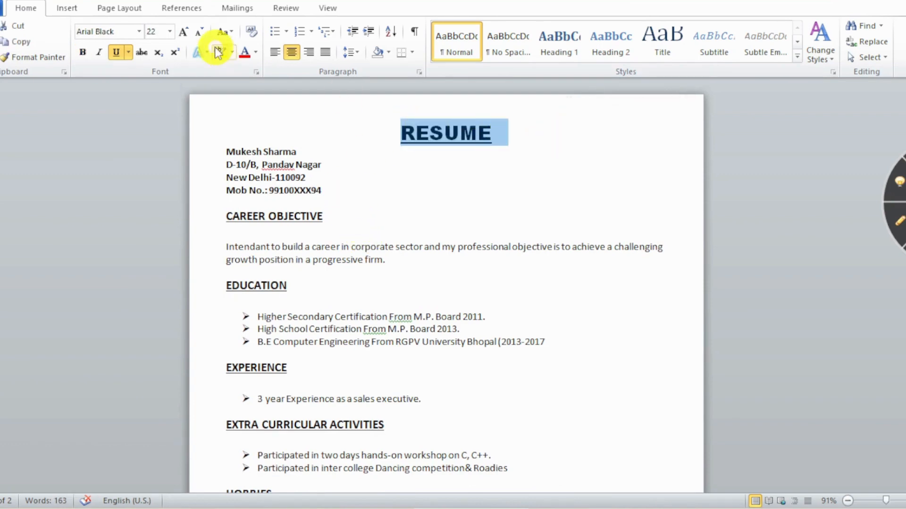
click(169, 31)
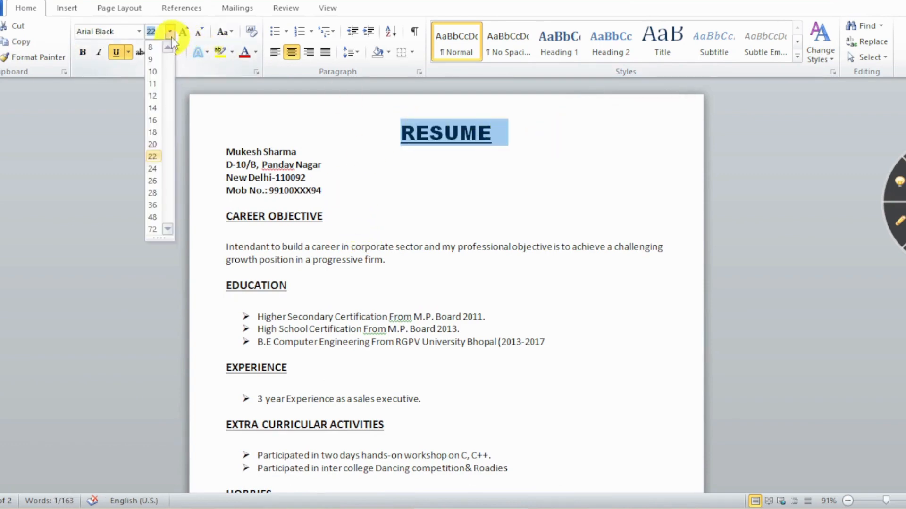
click(152, 121)
scroll(461, 218, down, 15)
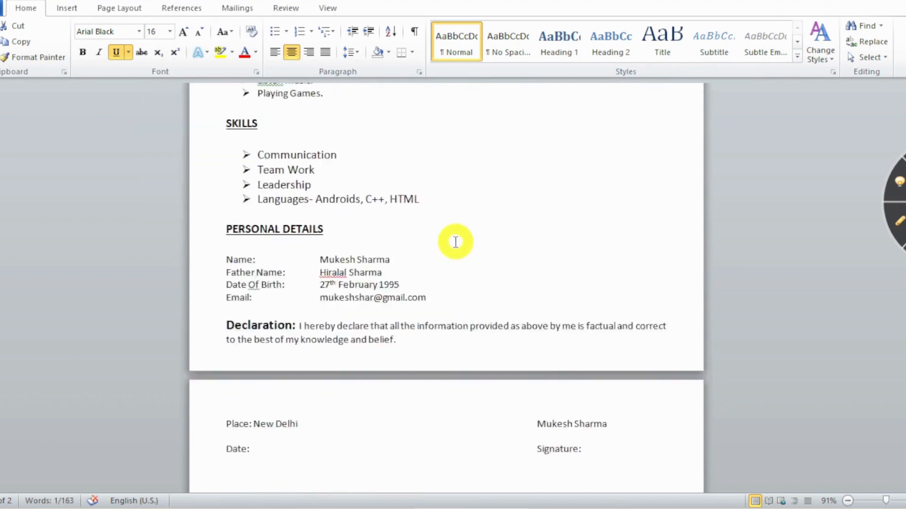
scroll(455, 242, down, 1)
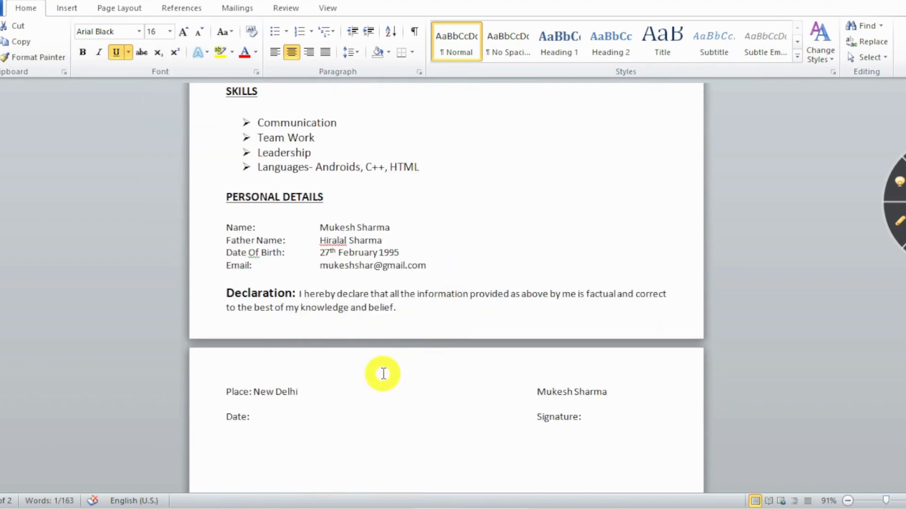
scroll(463, 346, up, 10)
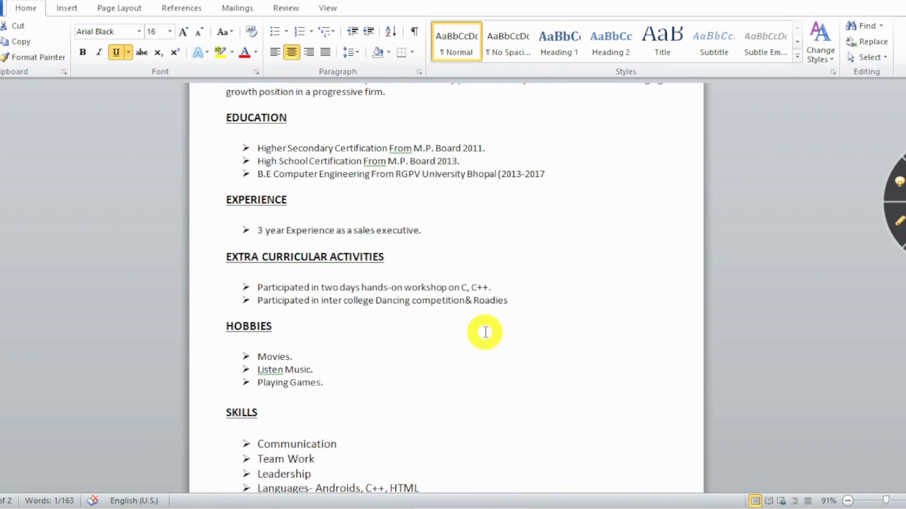
scroll(485, 332, up, 5)
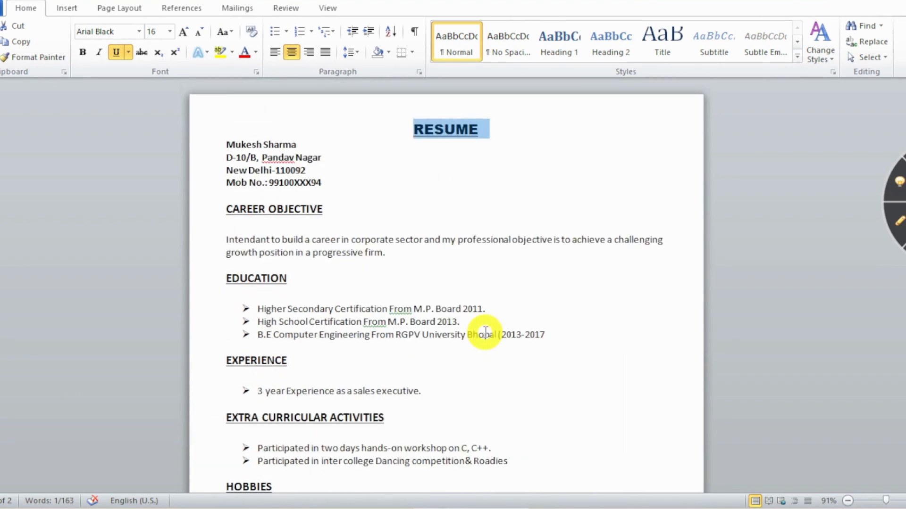
click(299, 239)
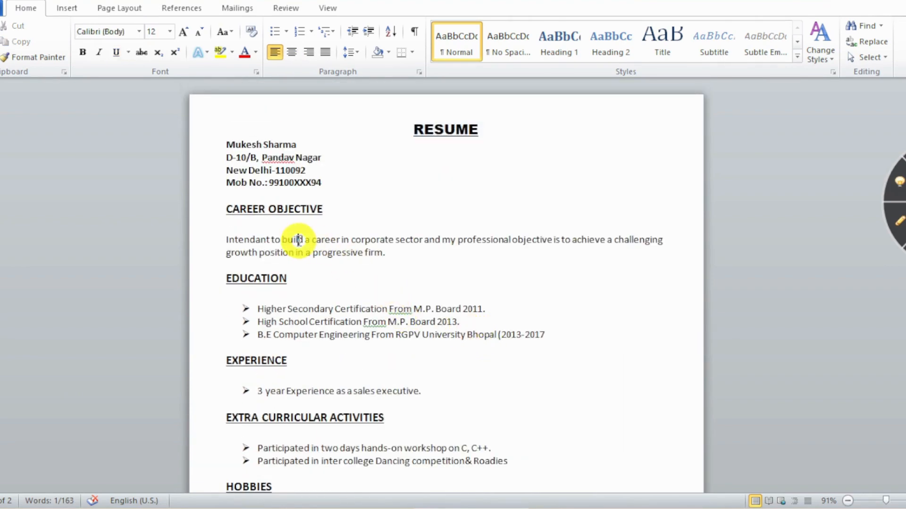
Set the blank lines under CAREER OBJECTIVE, EDUCATION and EXPERIENCE to 8 pt font size.
click(234, 229)
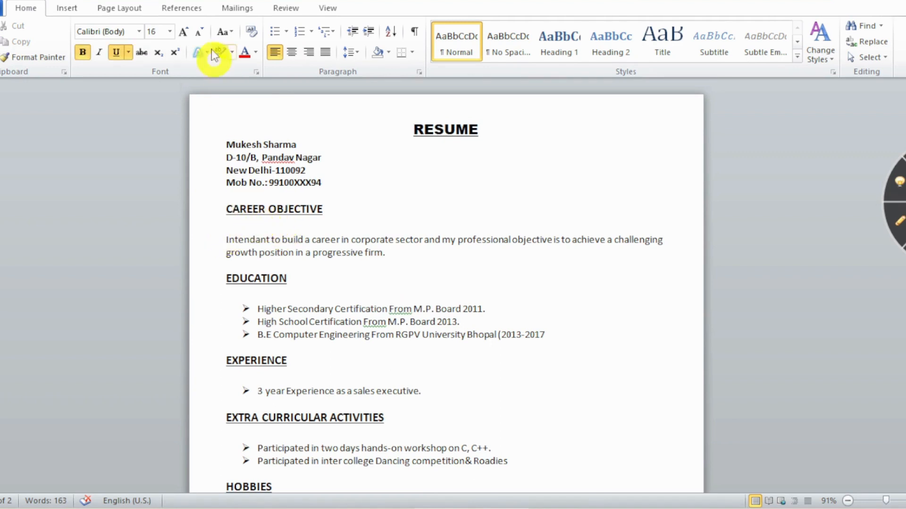
click(171, 32)
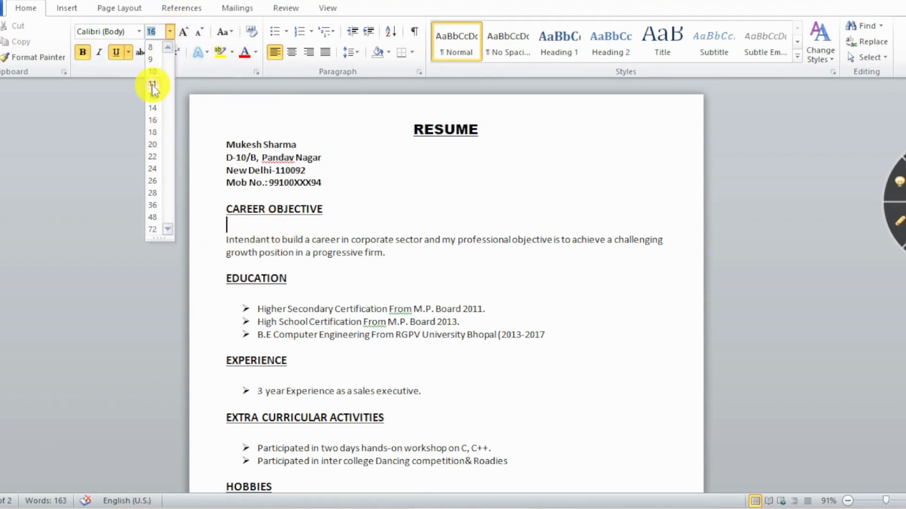
click(151, 49)
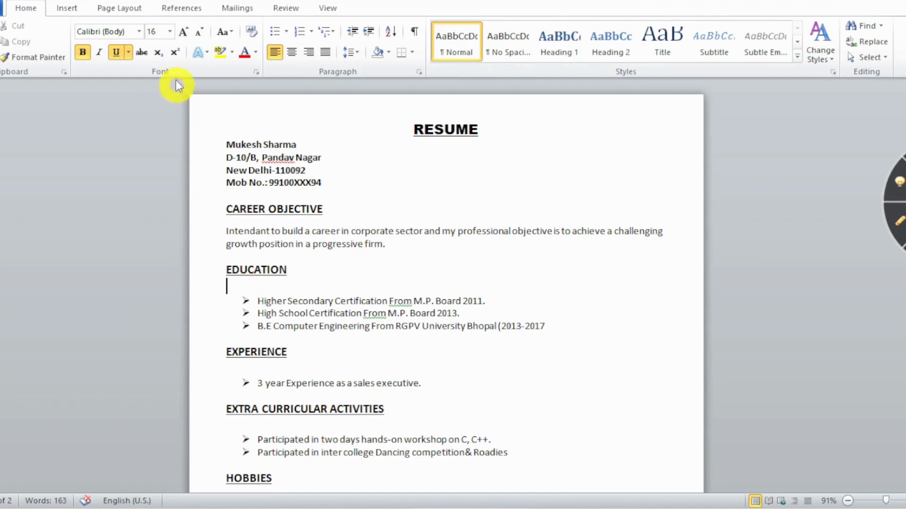
click(170, 32)
click(154, 46)
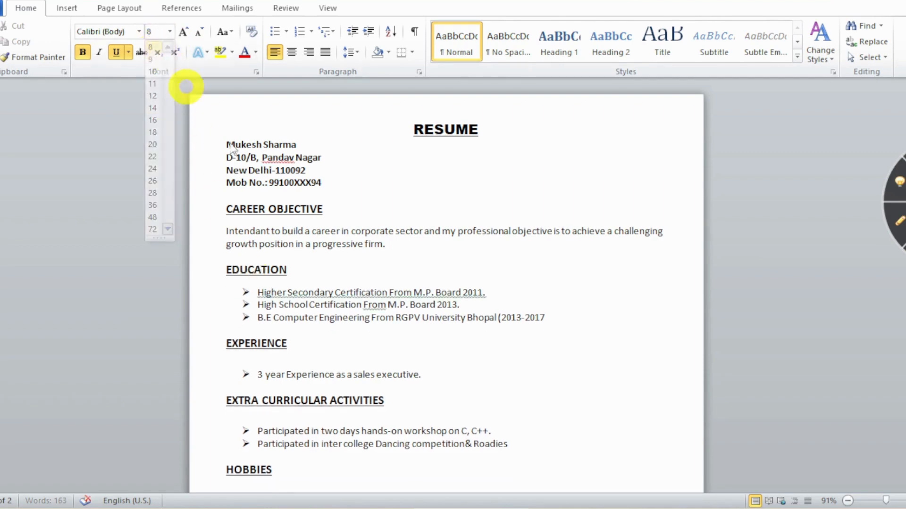
scroll(325, 246, down, 3)
click(265, 256)
click(170, 32)
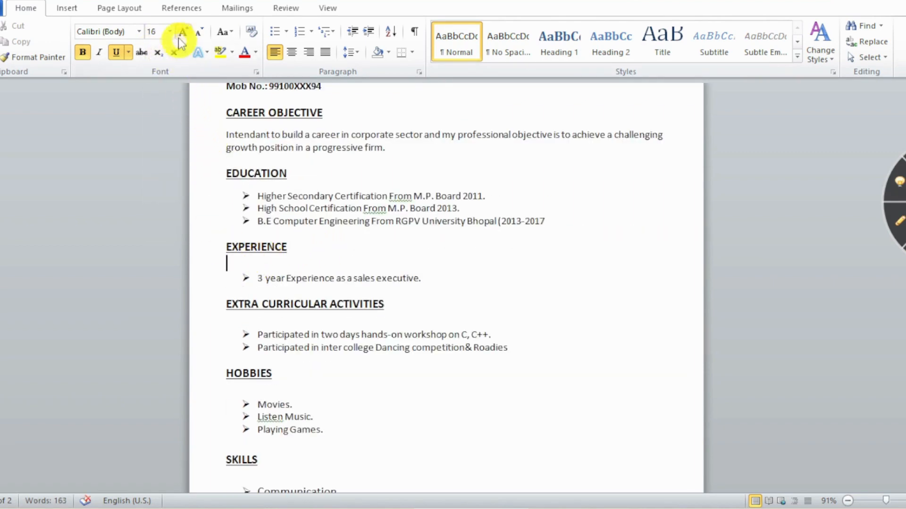
click(152, 47)
Shrink the blank lines under EXTRA CURRICULAR ACTIVITIES and HOBBIES to 8 pt.
scroll(362, 286, down, 1)
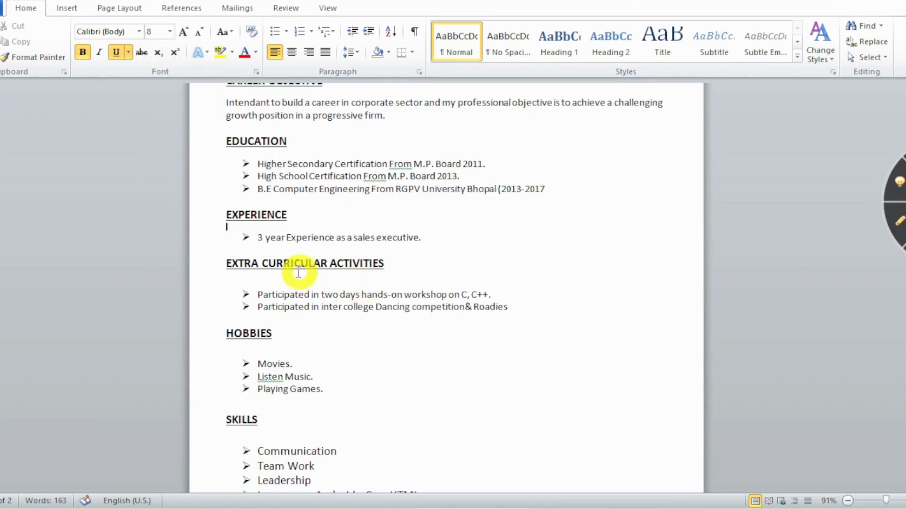
click(170, 32)
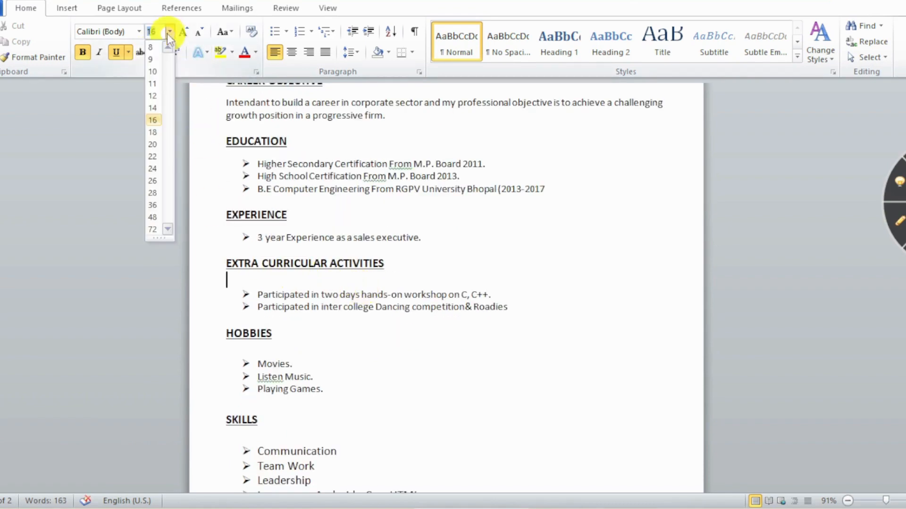
click(152, 46)
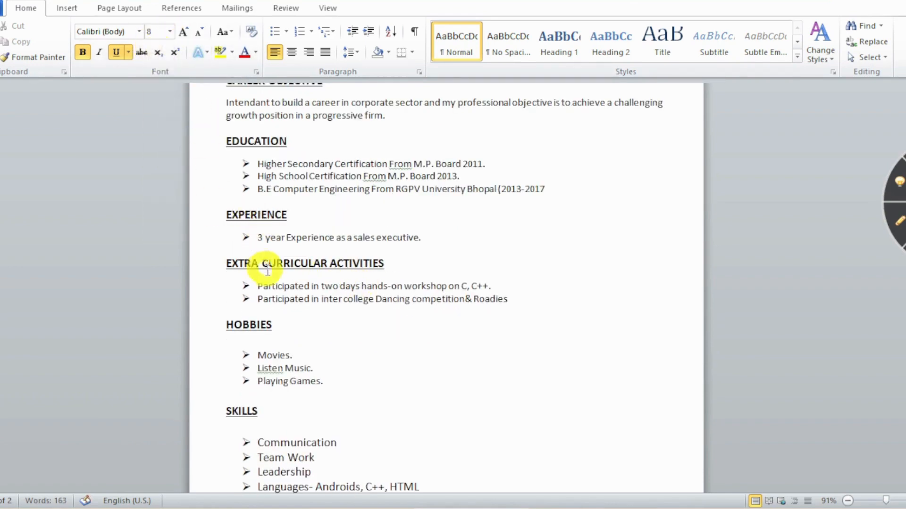
scroll(256, 269, down, 3)
click(260, 248)
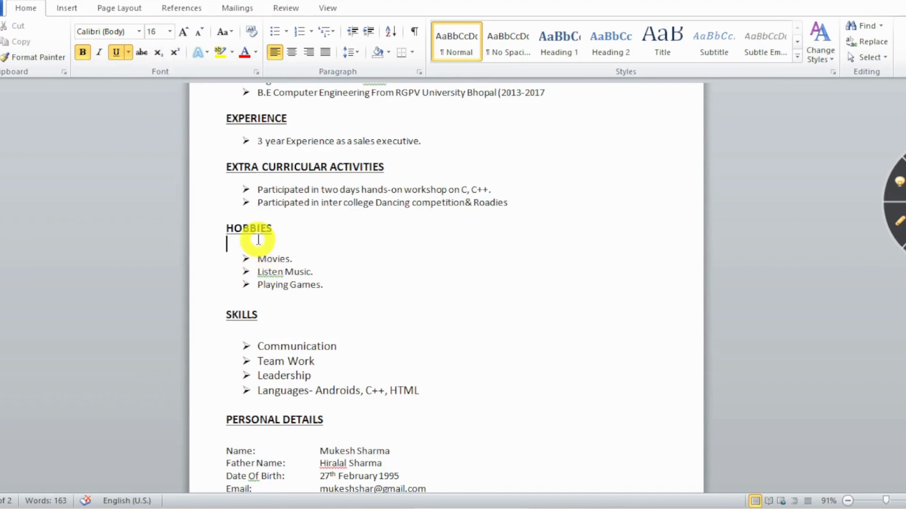
click(170, 32)
click(152, 47)
scroll(309, 269, down, 1)
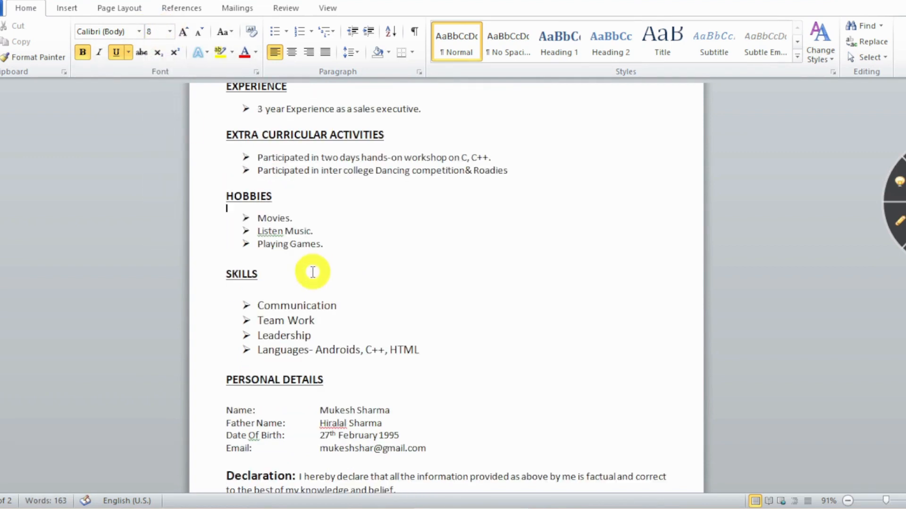
Make the blank lines under SKILLS and PERSONAL DETAILS and above Declaration 8 pt.
click(276, 288)
click(169, 31)
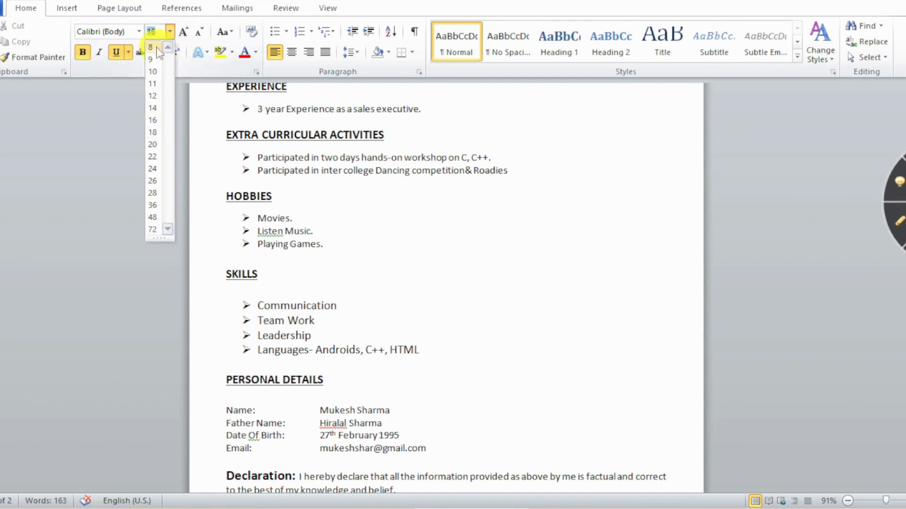
click(152, 47)
scroll(338, 255, down, 2)
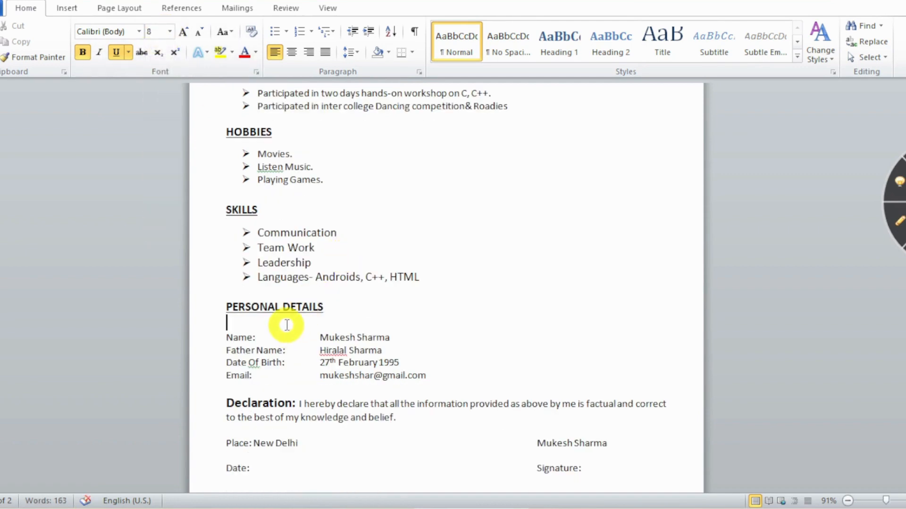
click(170, 31)
click(153, 47)
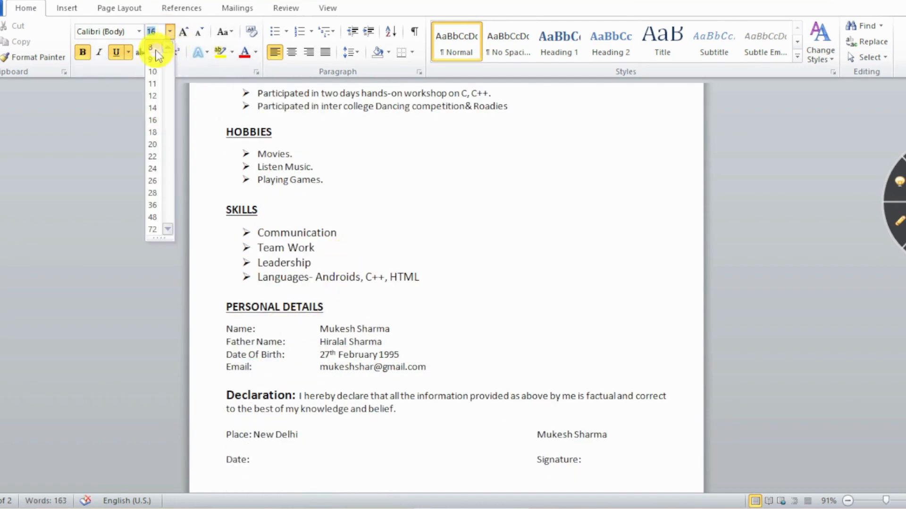
scroll(314, 253, down, 2)
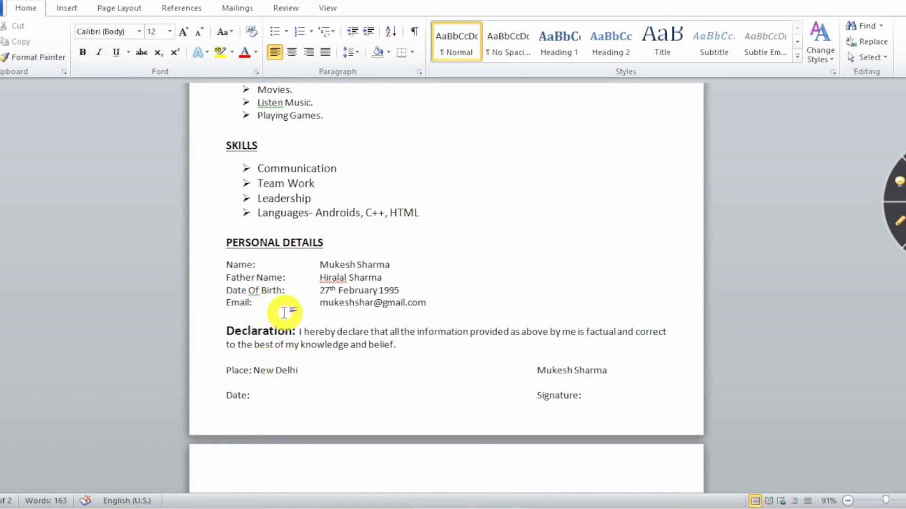
click(169, 35)
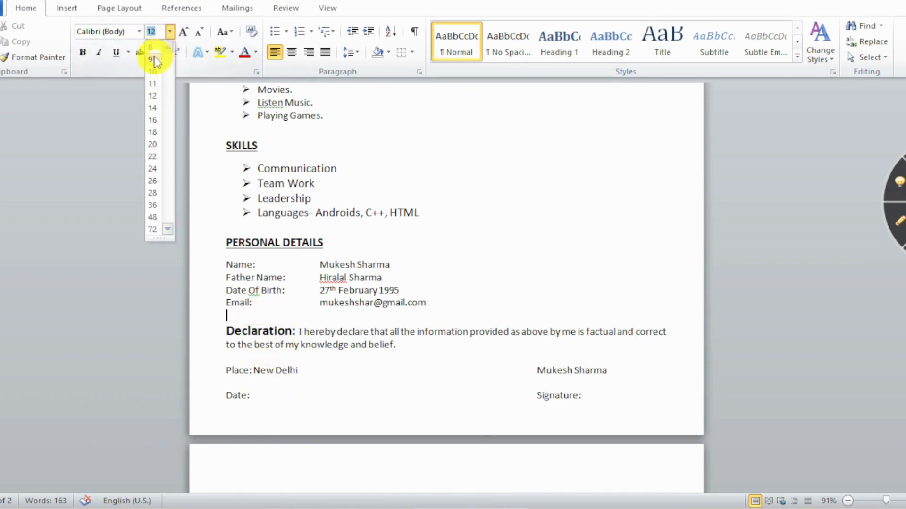
click(154, 70)
scroll(324, 261, down, 1)
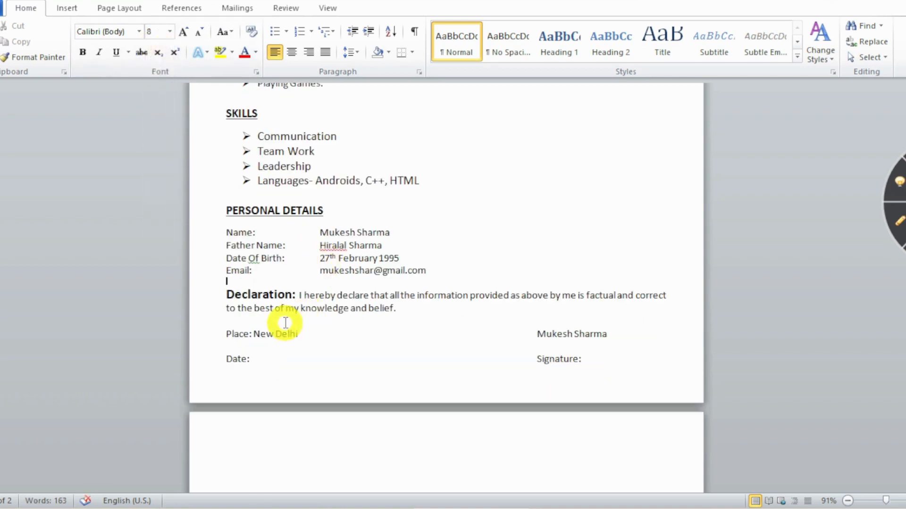
Delete the empty second page after the end of the resume text.
scroll(565, 392, down, 10)
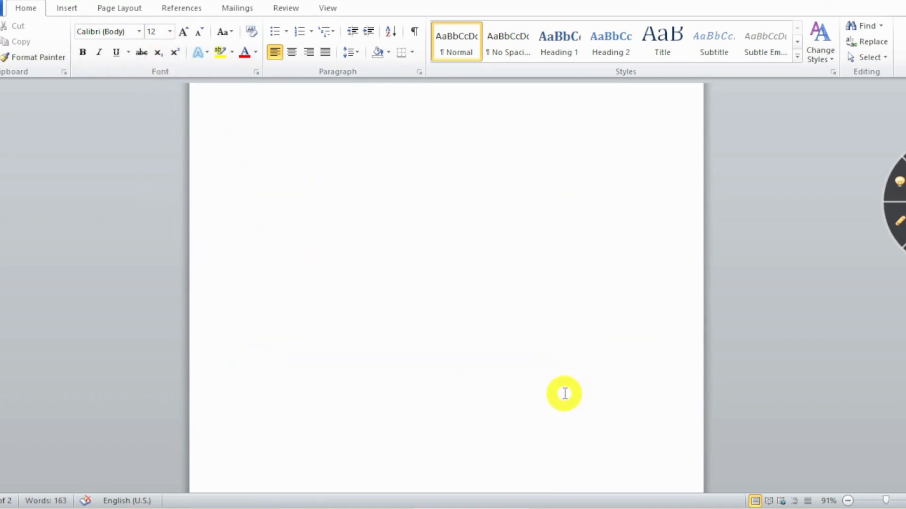
scroll(563, 396, up, 3)
click(611, 135)
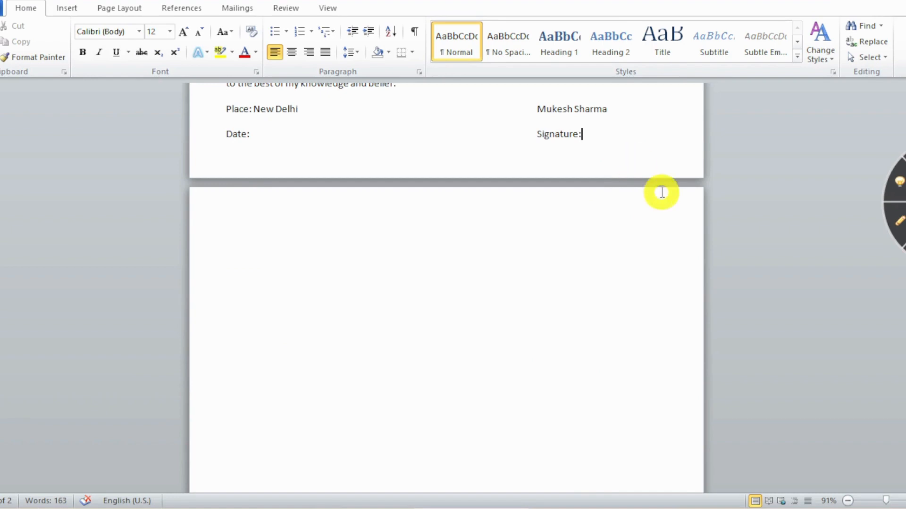
key(Delete)
Review the one-page resume and save it as RESUME with Ctrl+S.
scroll(662, 192, up, 6)
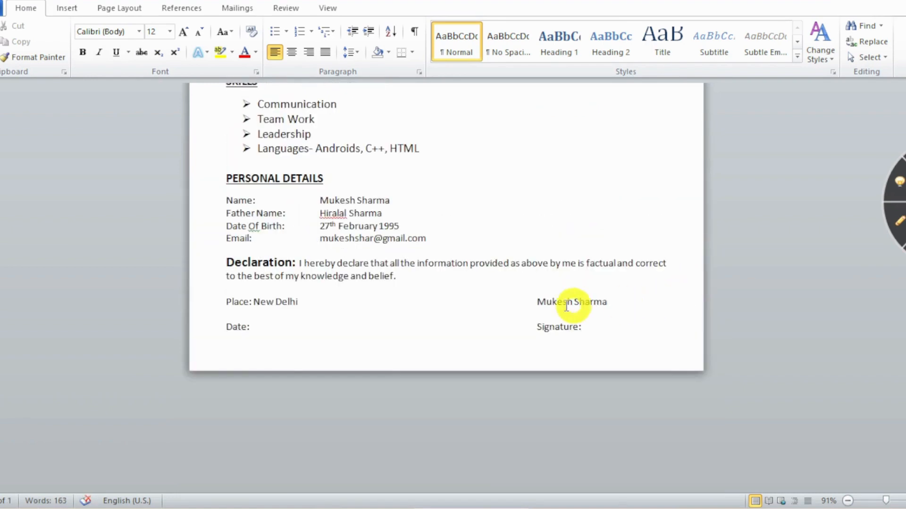
scroll(570, 304, up, 15)
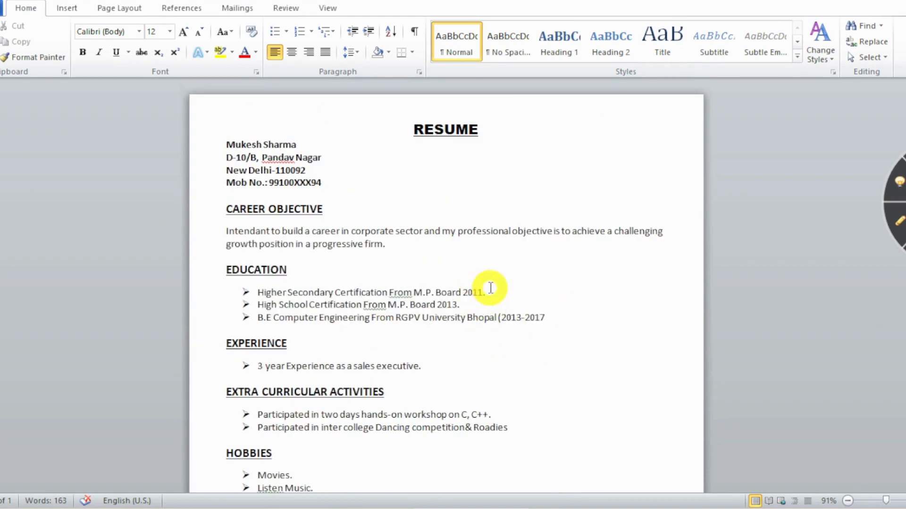
scroll(500, 278, down, 10)
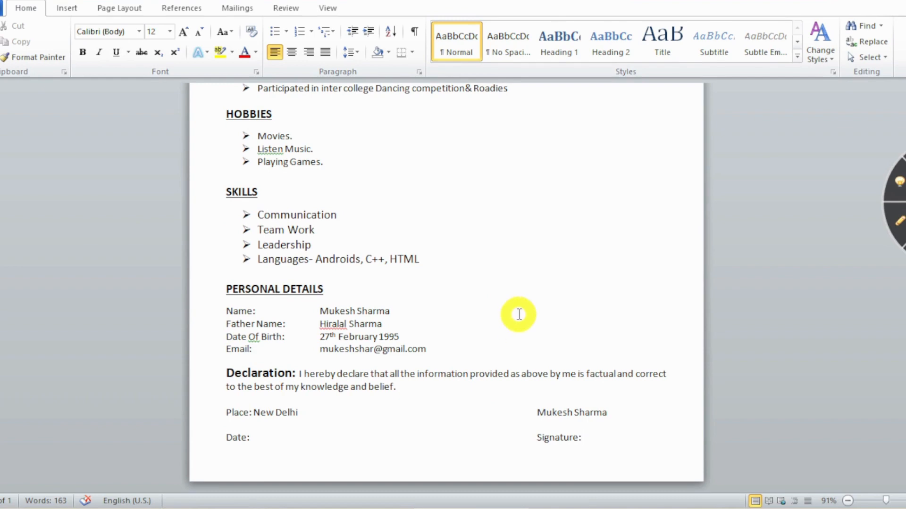
scroll(519, 314, up, 10)
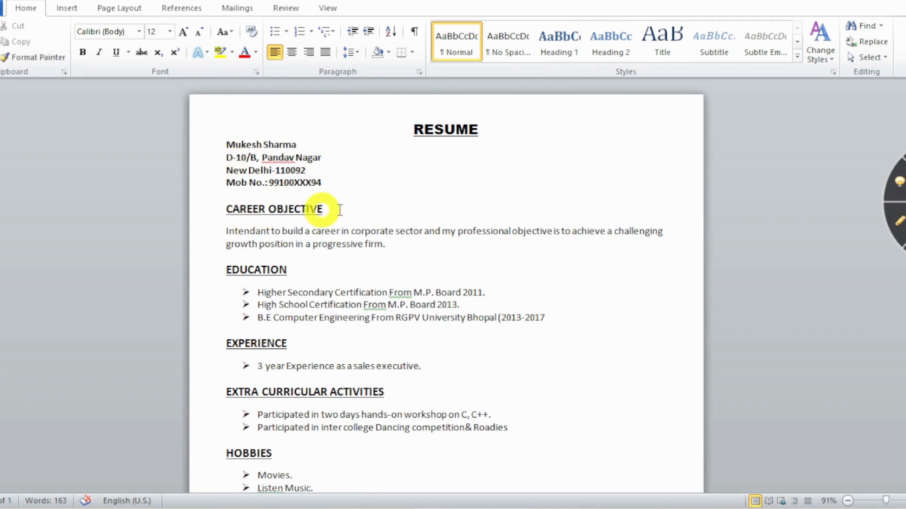
scroll(345, 224, down, 1)
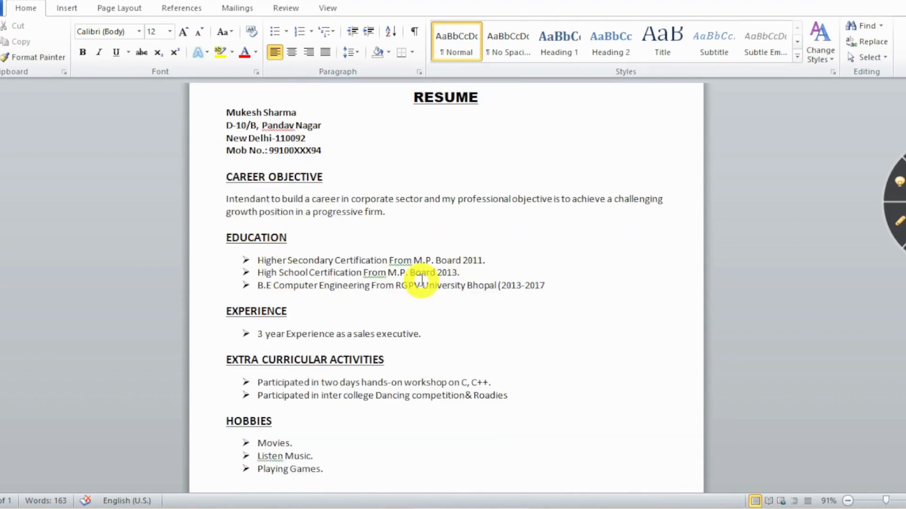
scroll(378, 279, down, 3)
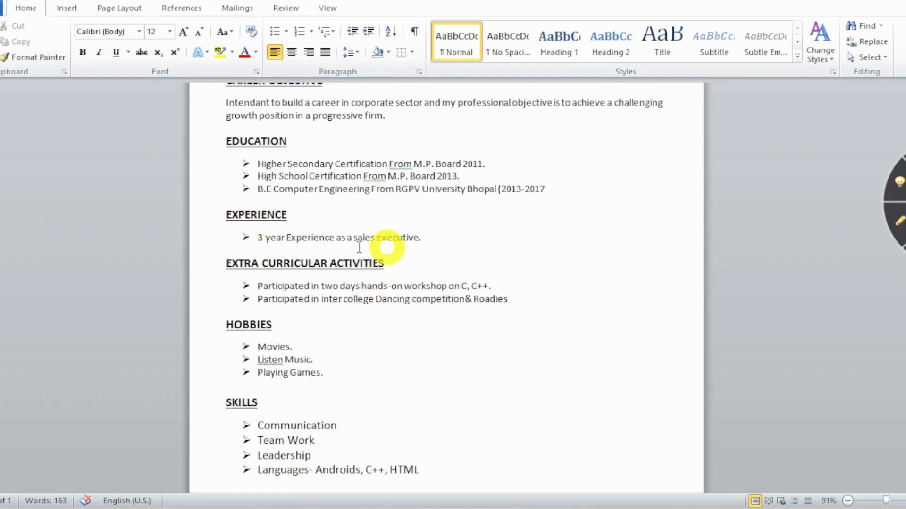
scroll(409, 237, down, 1)
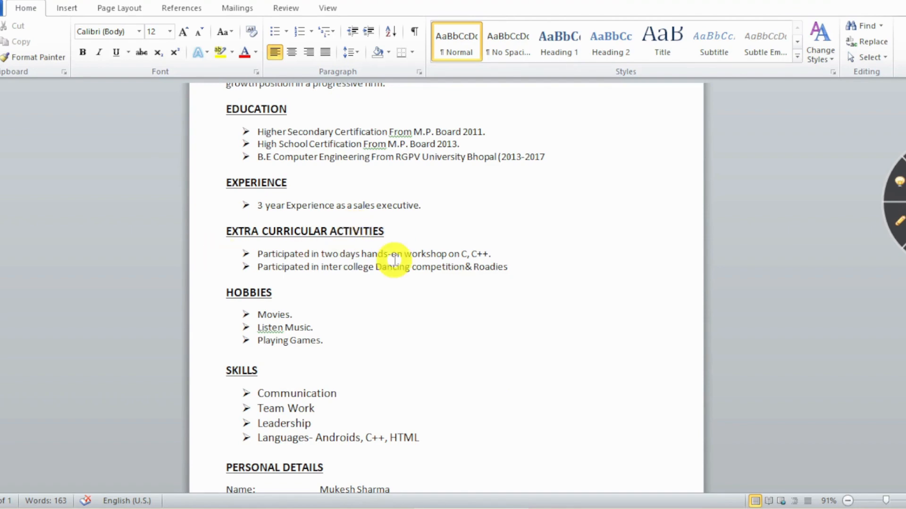
scroll(471, 264, down, 3)
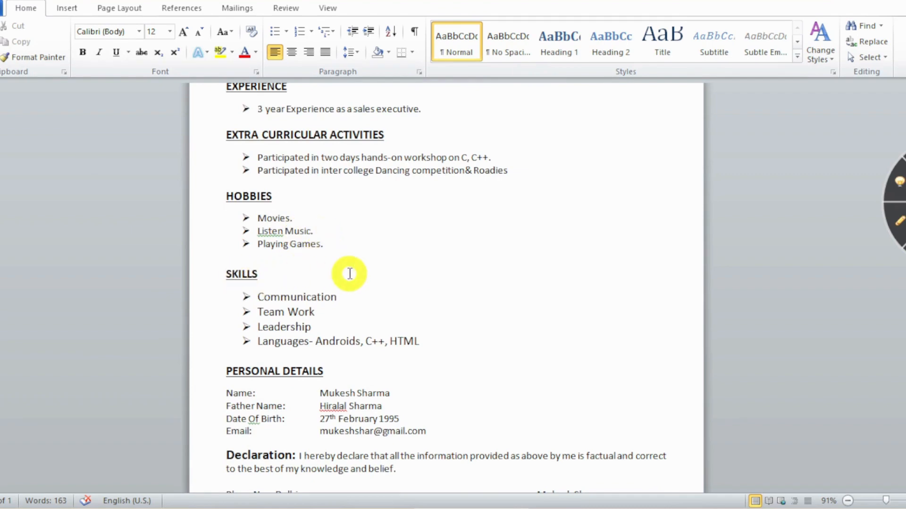
scroll(349, 274, down, 2)
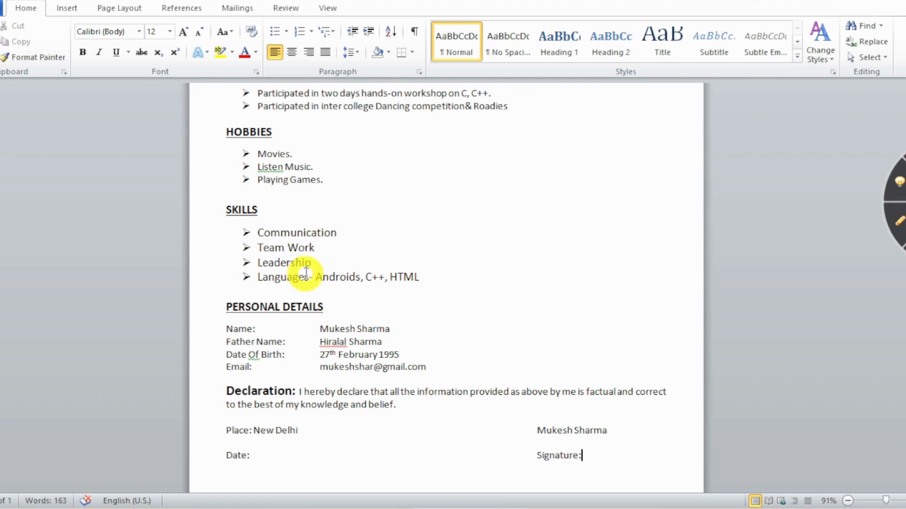
scroll(306, 273, down, 1)
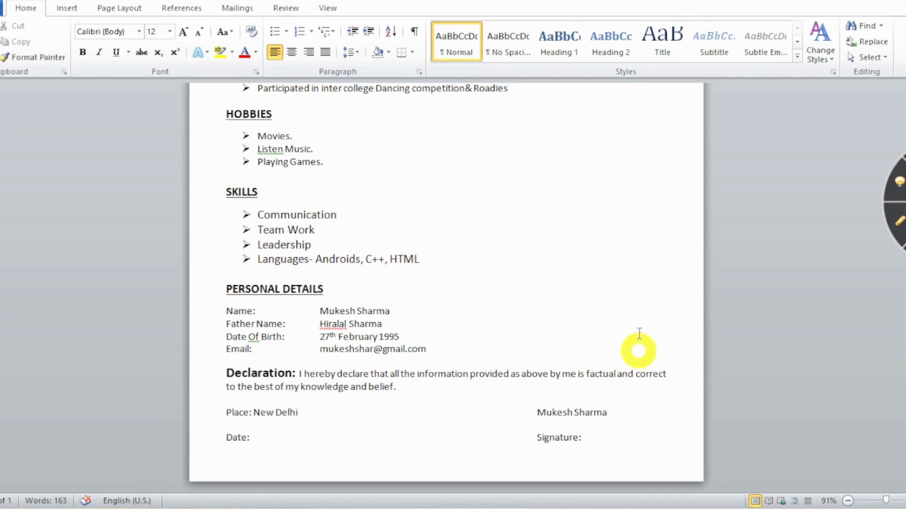
scroll(639, 335, up, 9)
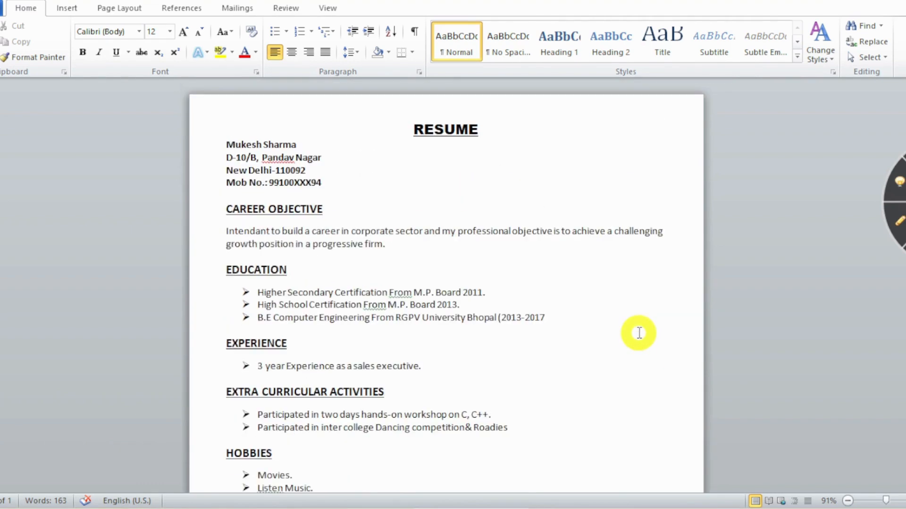
key(ctrl+s)
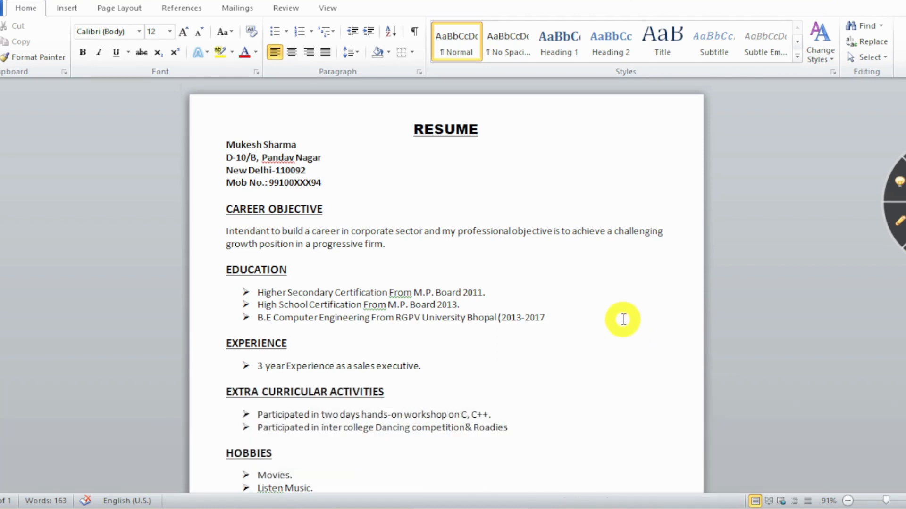
Show the Print preview with the resume fitting on a single A4 page (1 of 1).
click(2, 8)
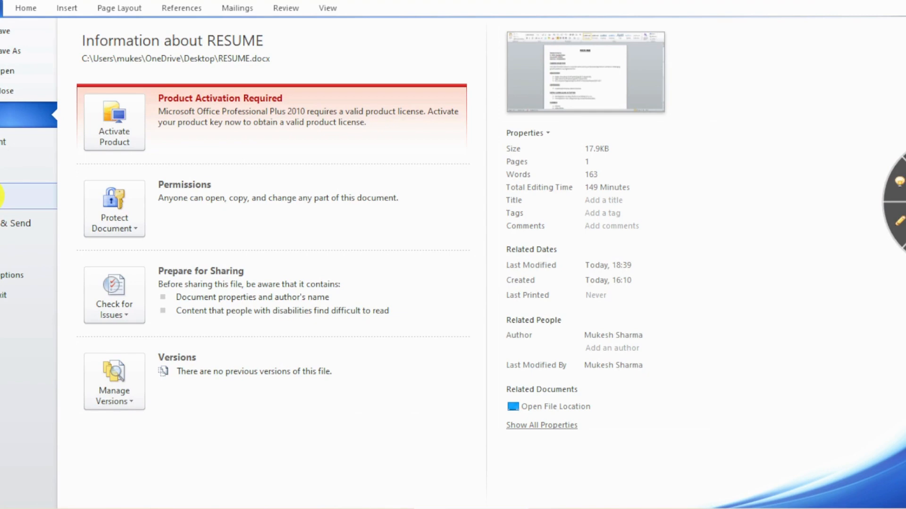
click(2, 196)
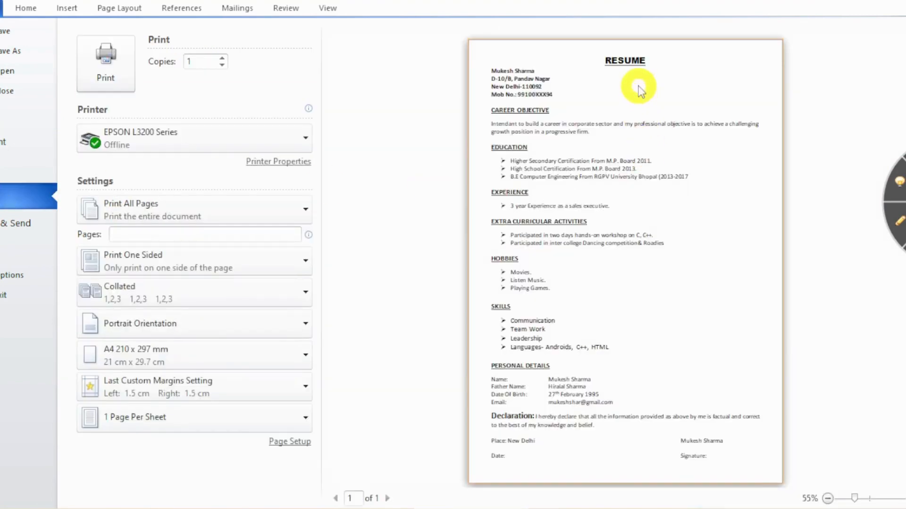